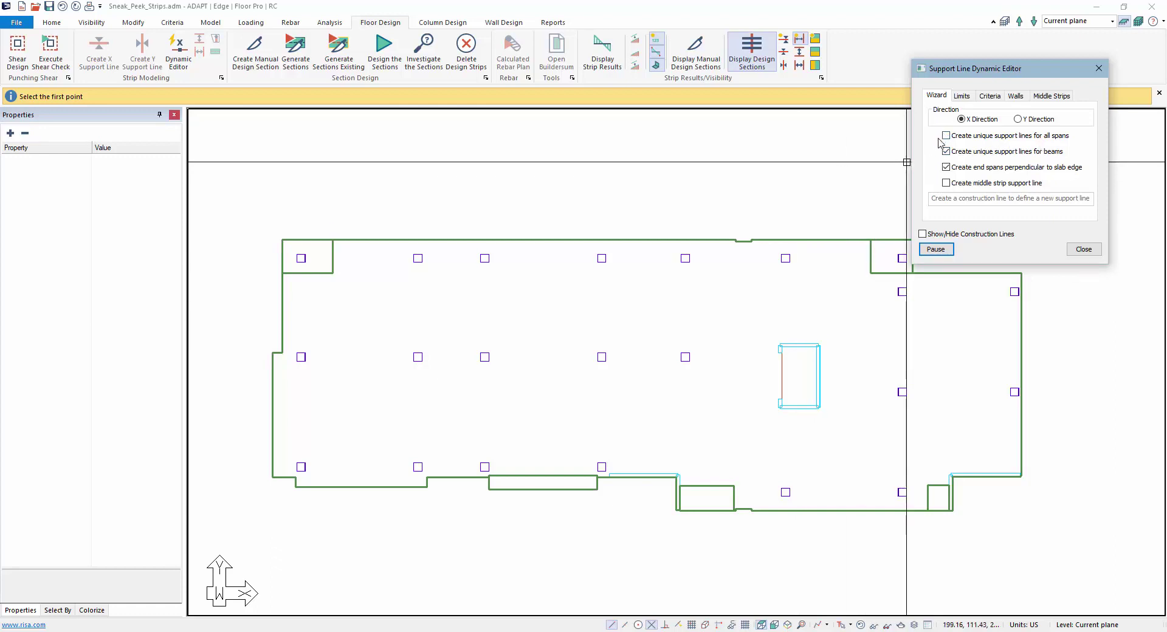
Step: Draw an X-direction support line through the top row of columns and pause the support line editor
drag(984, 74, 1028, 243)
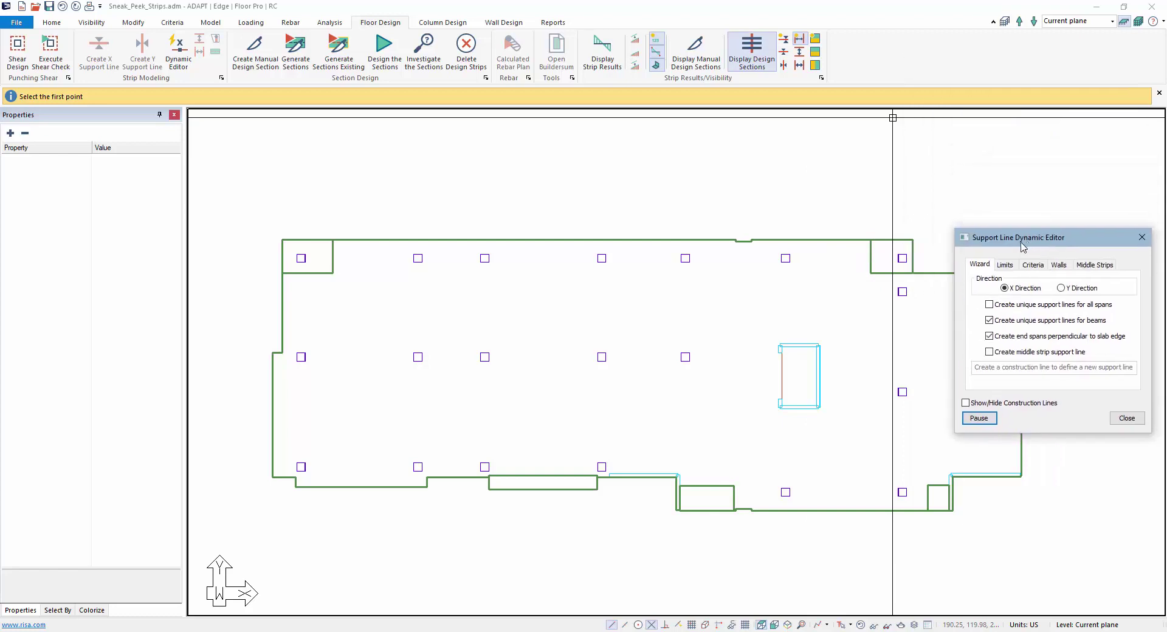
scroll(292, 212, down, 3)
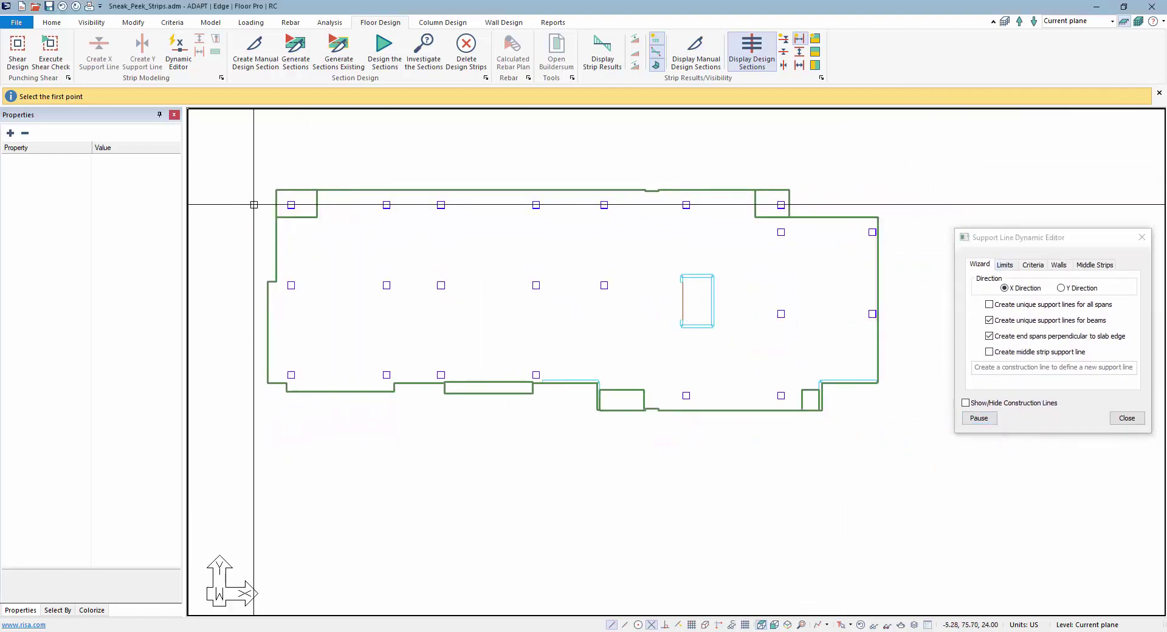
click(812, 203)
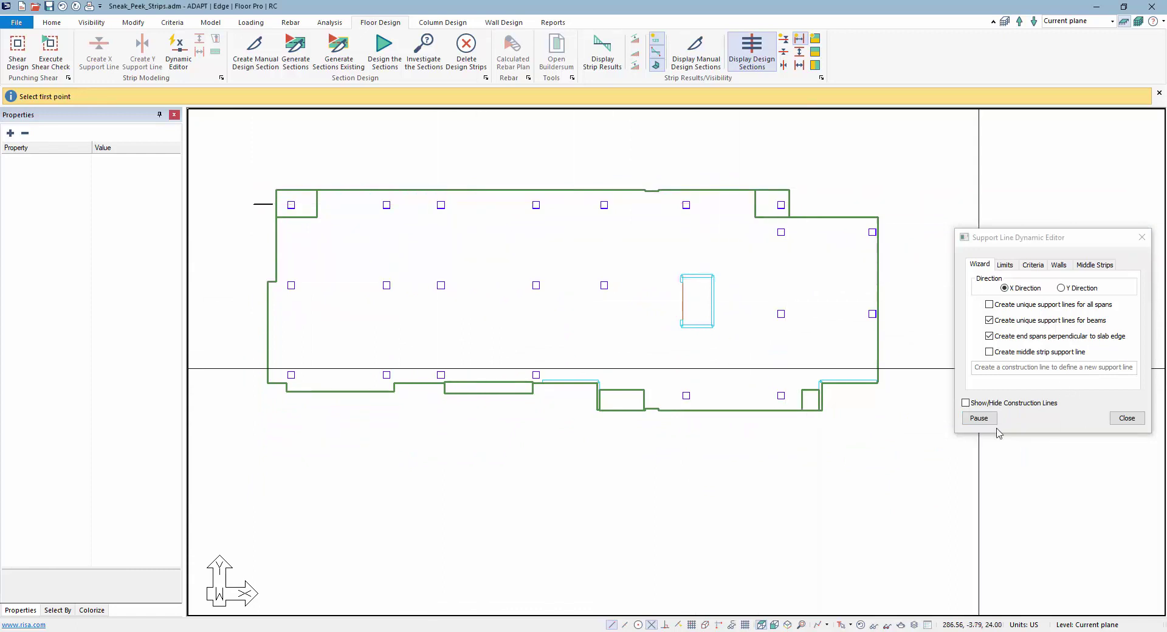
click(979, 418)
click(979, 418)
click(979, 418)
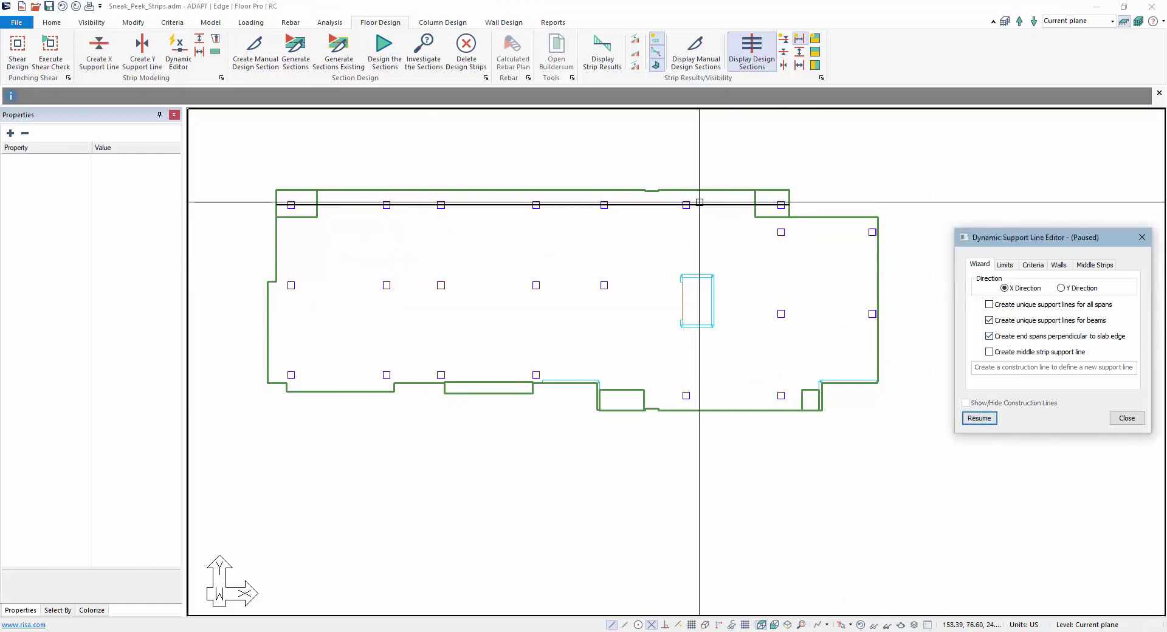
Step: Select the continuous support line along the top row of columns and delete it
click(468, 204)
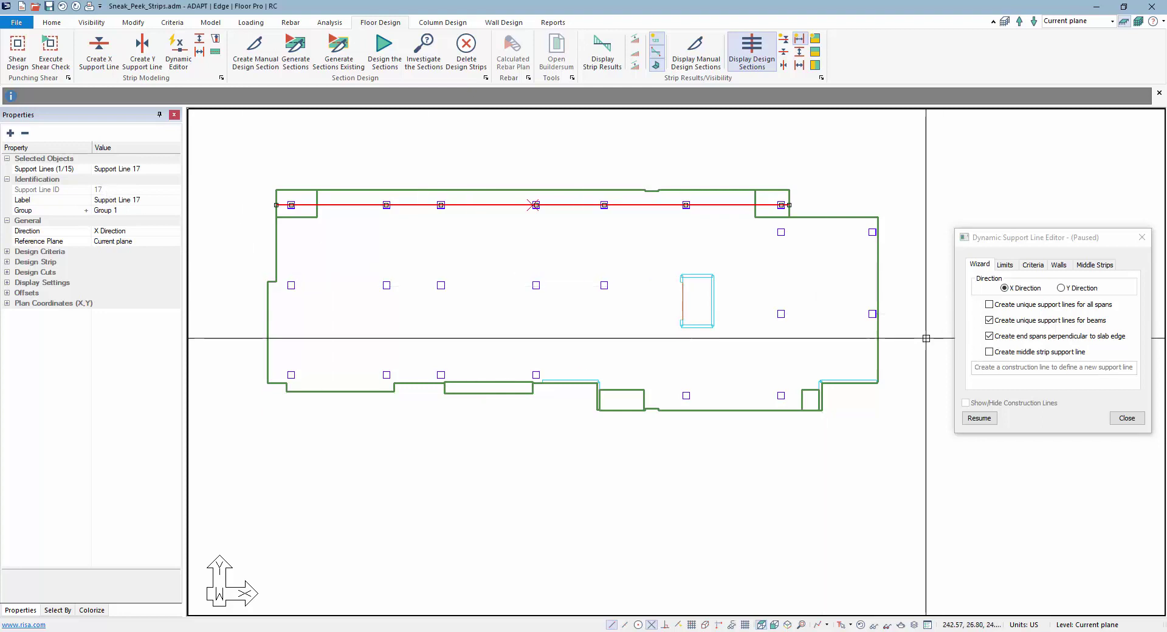
click(721, 208)
click(721, 208)
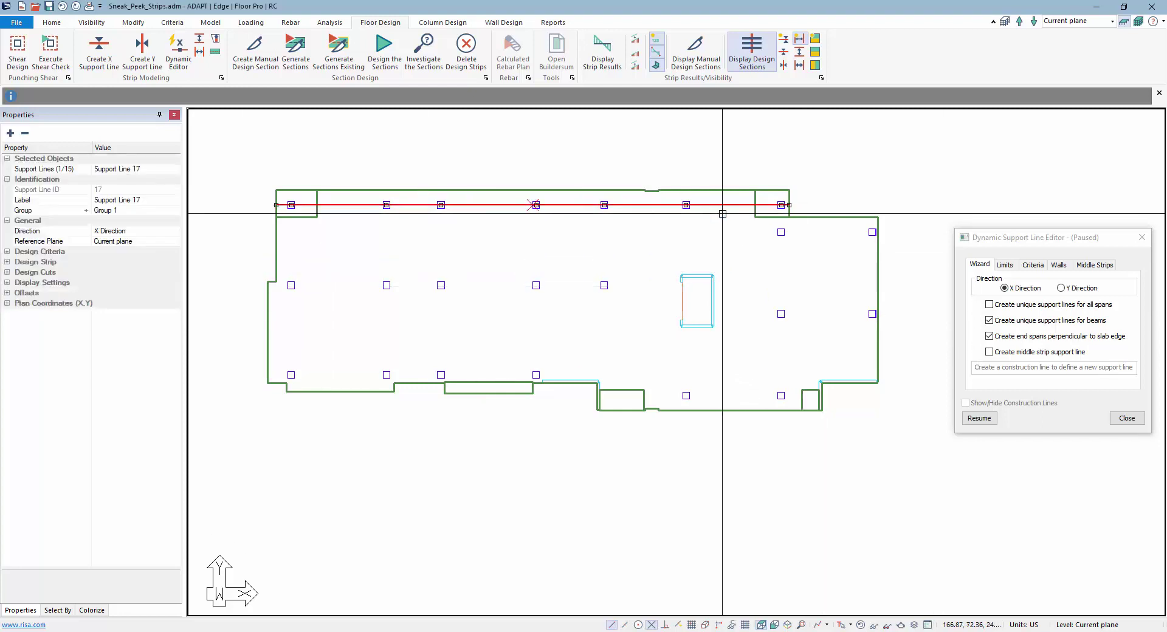
key(Delete)
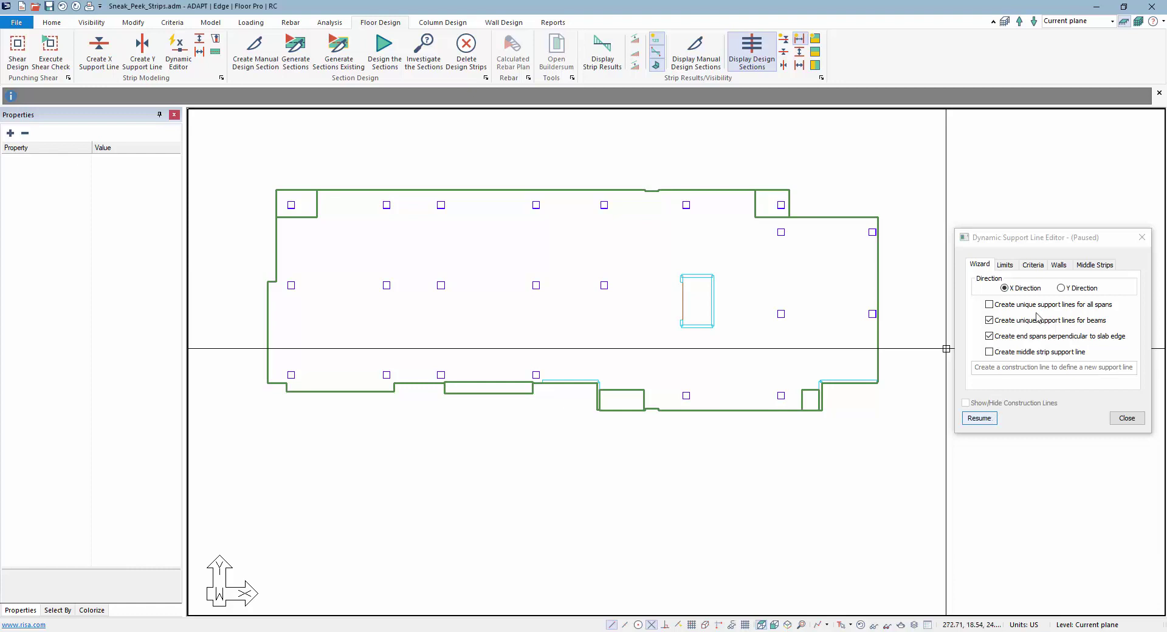
Step: Enable unique support lines for all spans and redraw the X-direction support line through the top row of columns
click(979, 418)
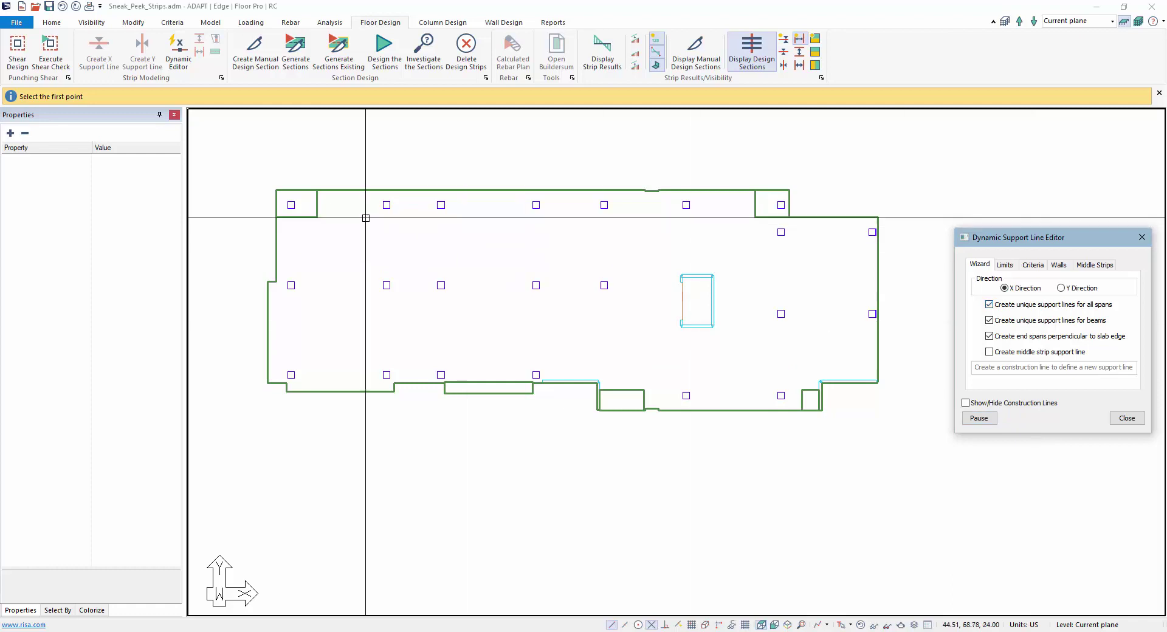
click(253, 198)
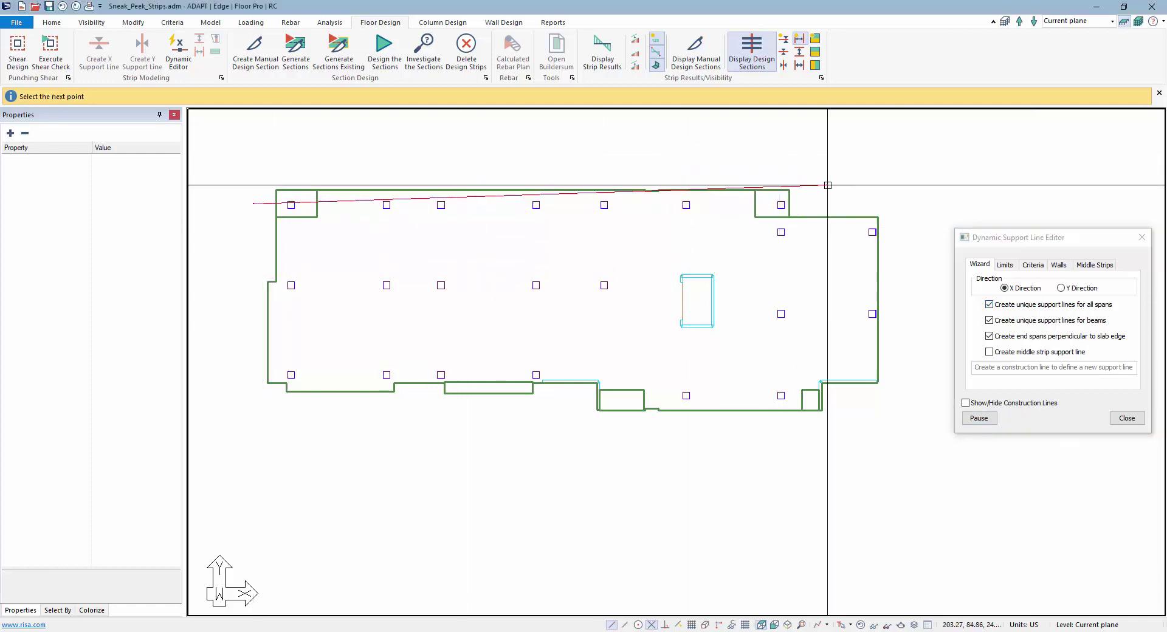
click(852, 209)
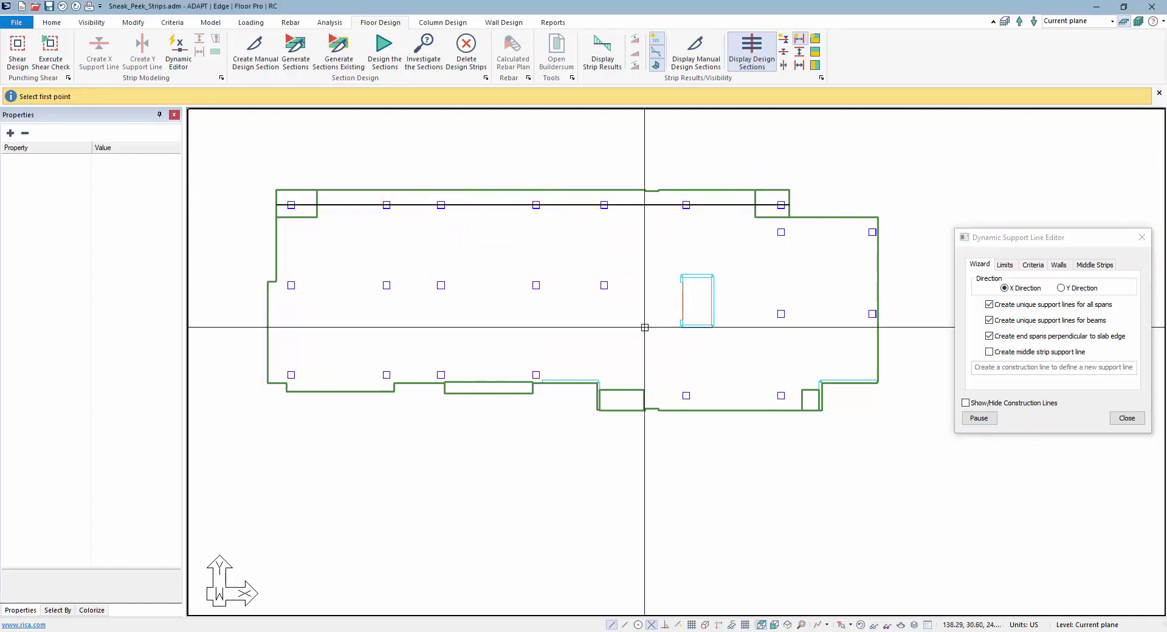
click(979, 418)
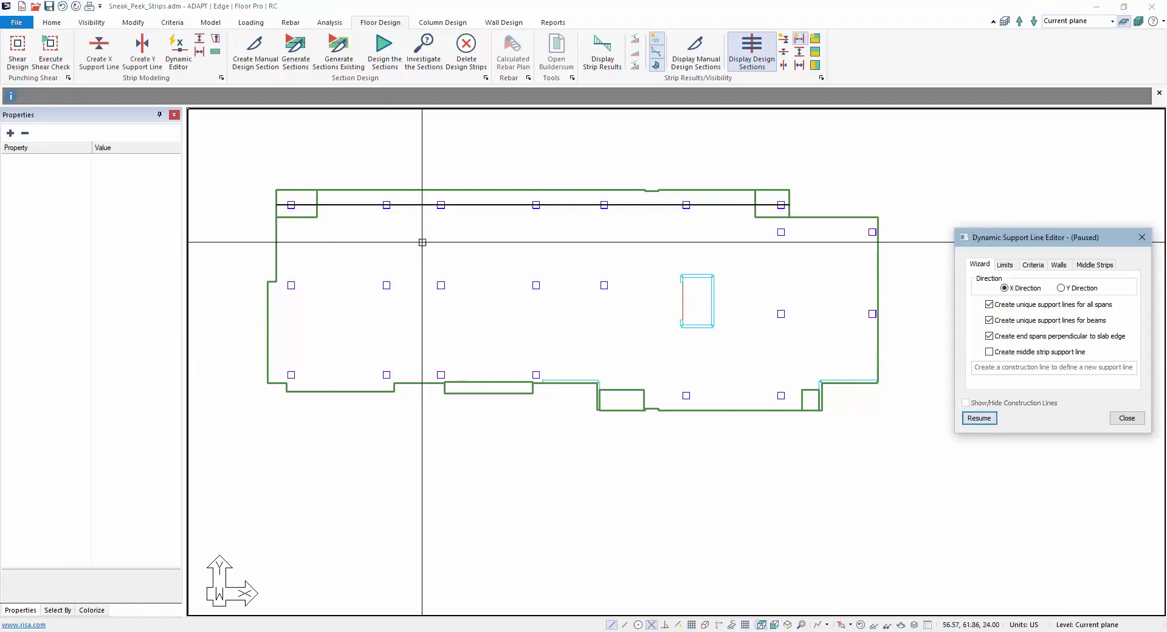
Step: Examine the separate support lines of the first interior span and both end spans along the top row of columns
click(308, 205)
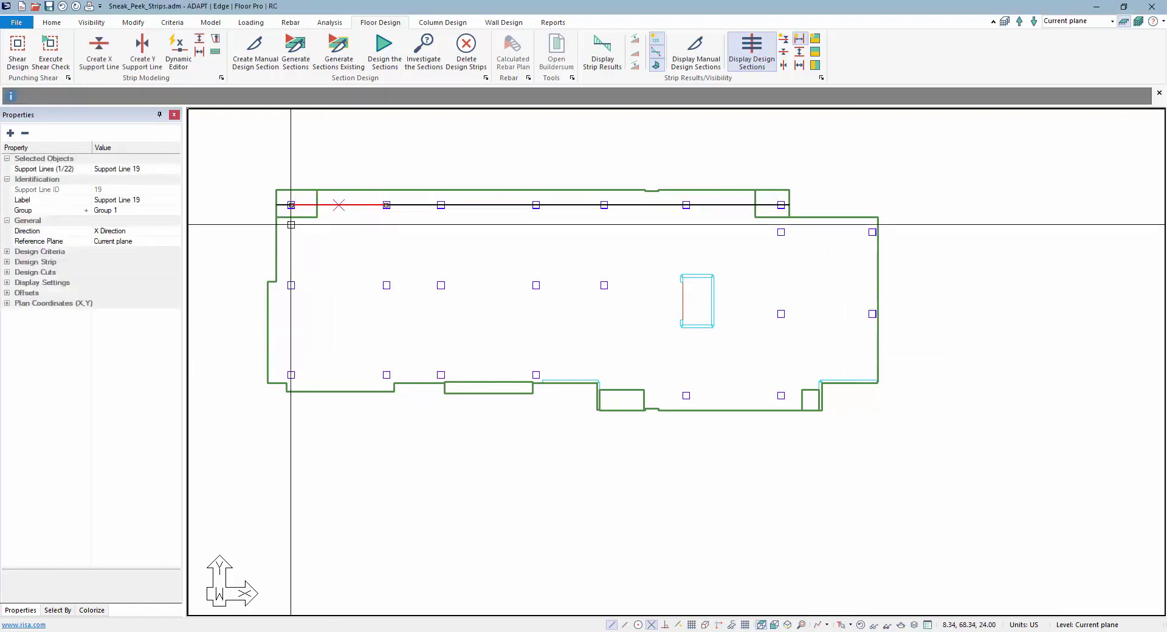
click(282, 202)
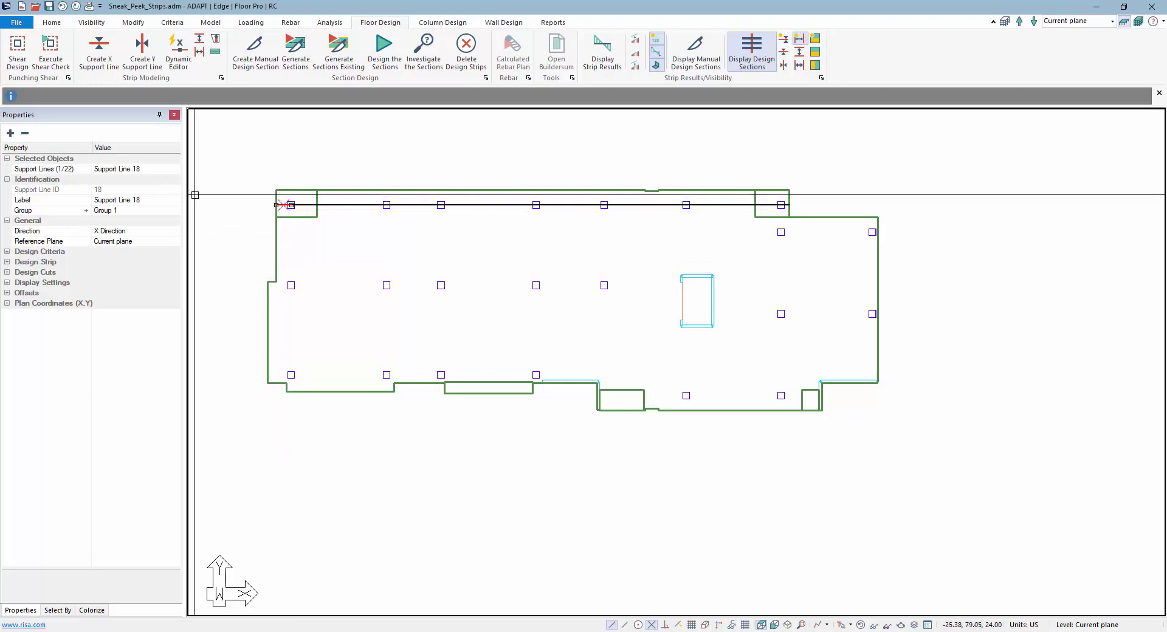
click(307, 204)
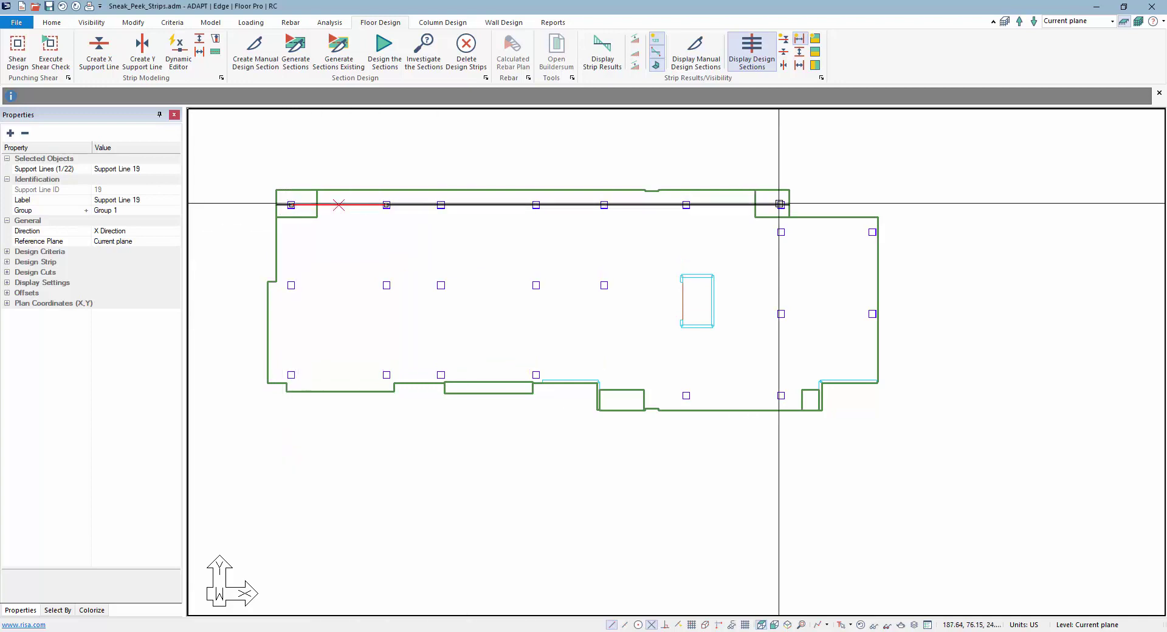
scroll(779, 204, up, 3)
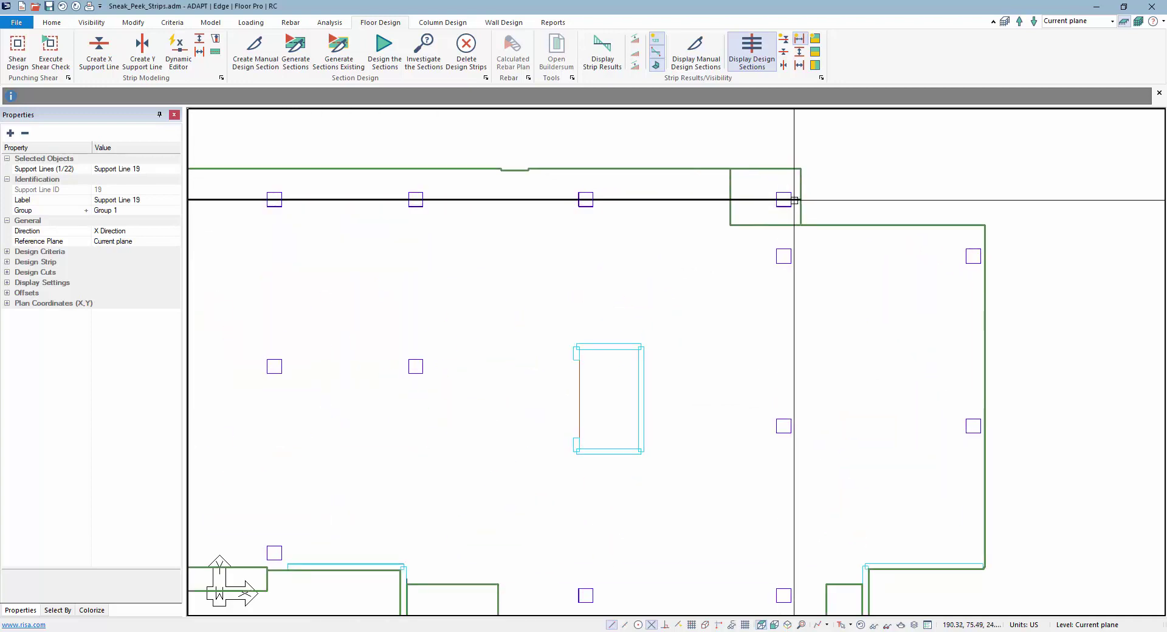
click(794, 200)
click(794, 199)
scroll(795, 199, up, 2)
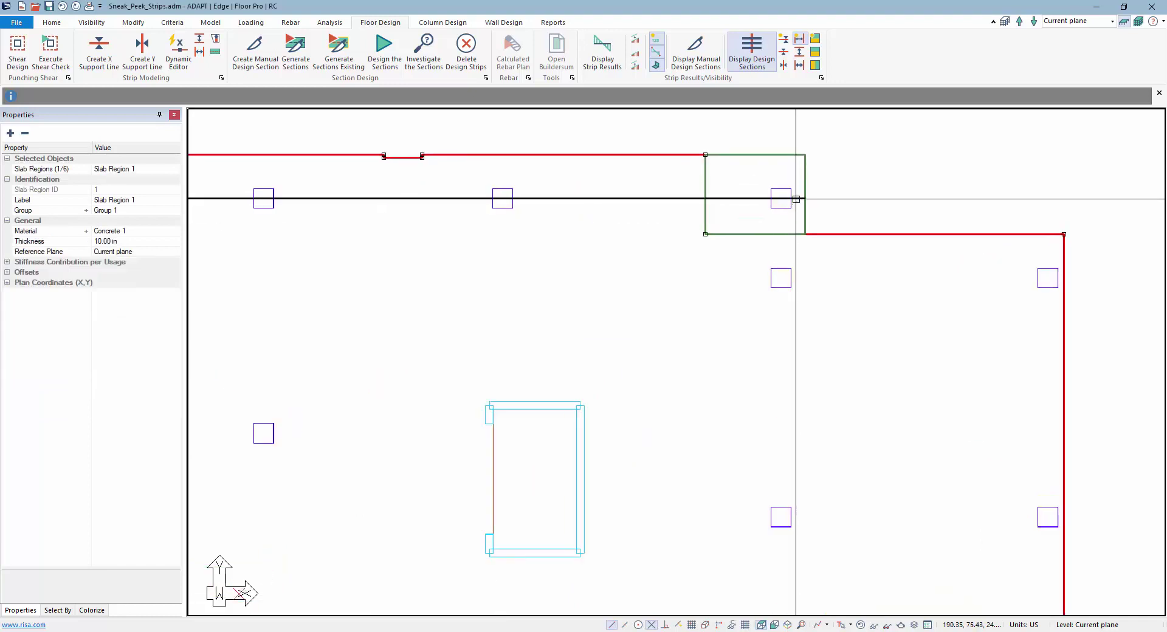
click(796, 198)
scroll(802, 228, down, 2)
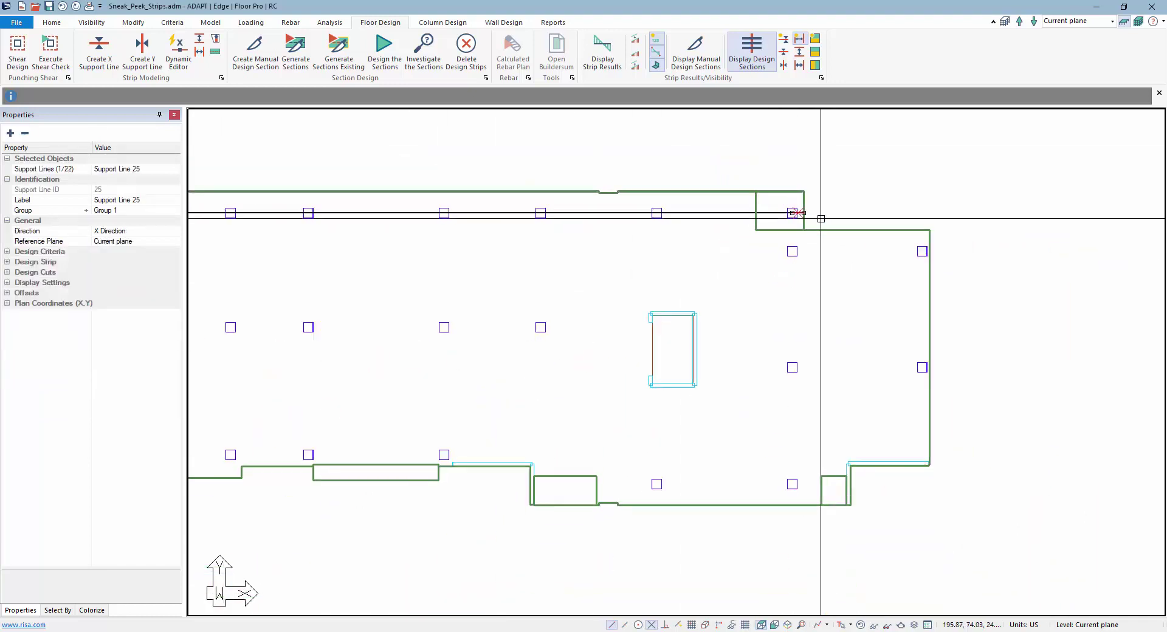
key(Escape)
scroll(753, 243, down, 1)
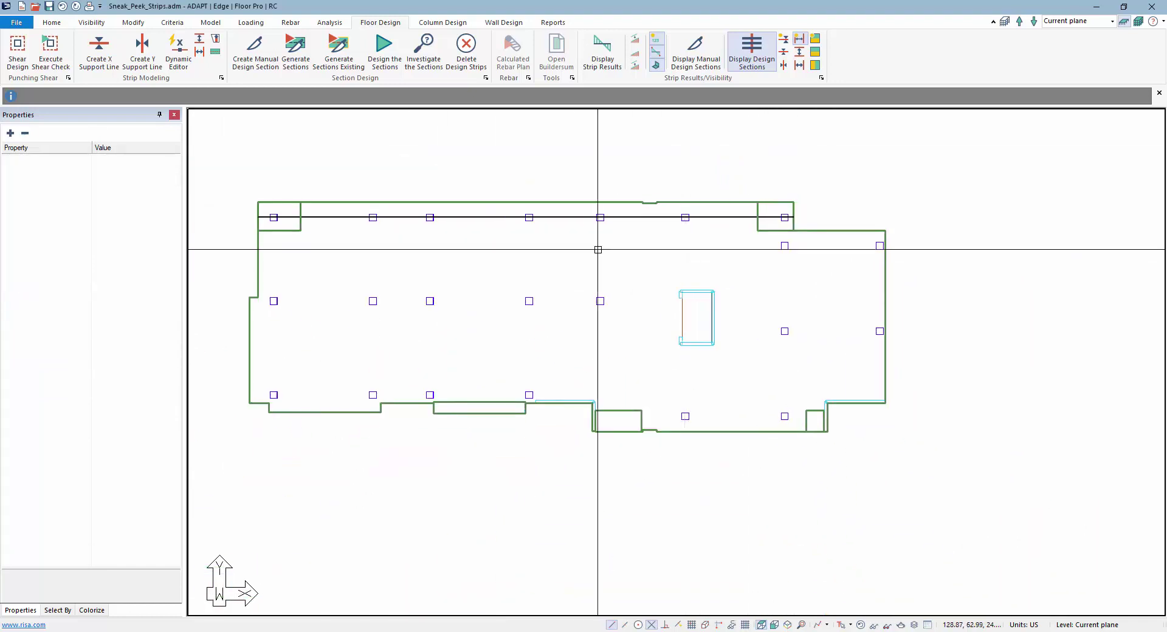
Step: Turn off end spans perpendicular to the slab edge and draw a top-row support line with its ends placed off the column axis
click(178, 49)
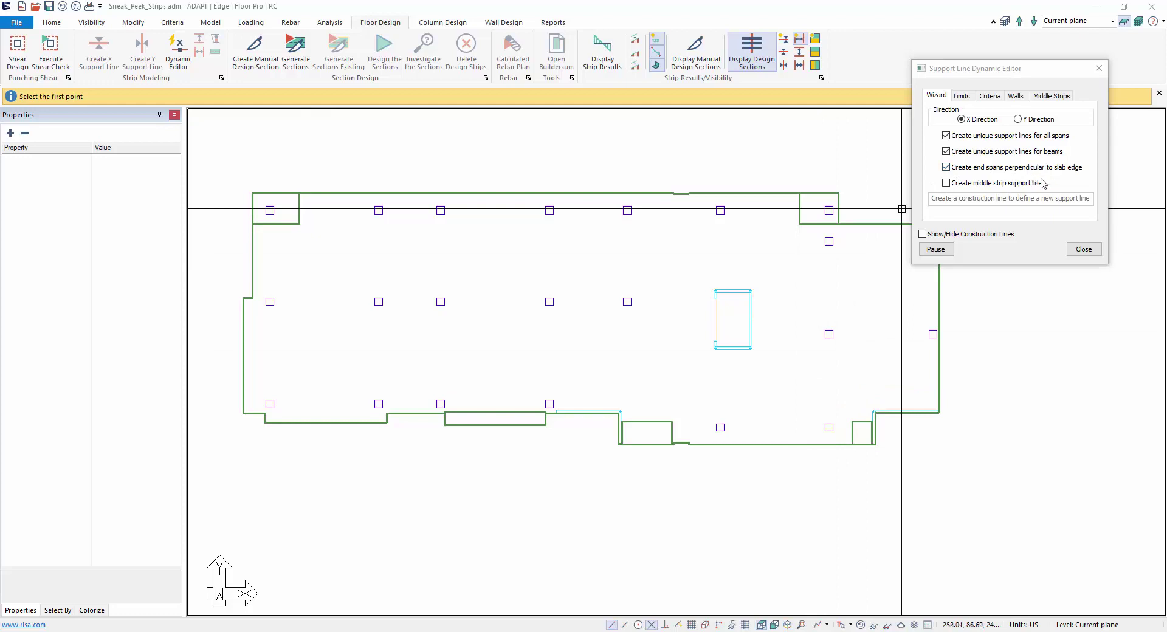
click(949, 172)
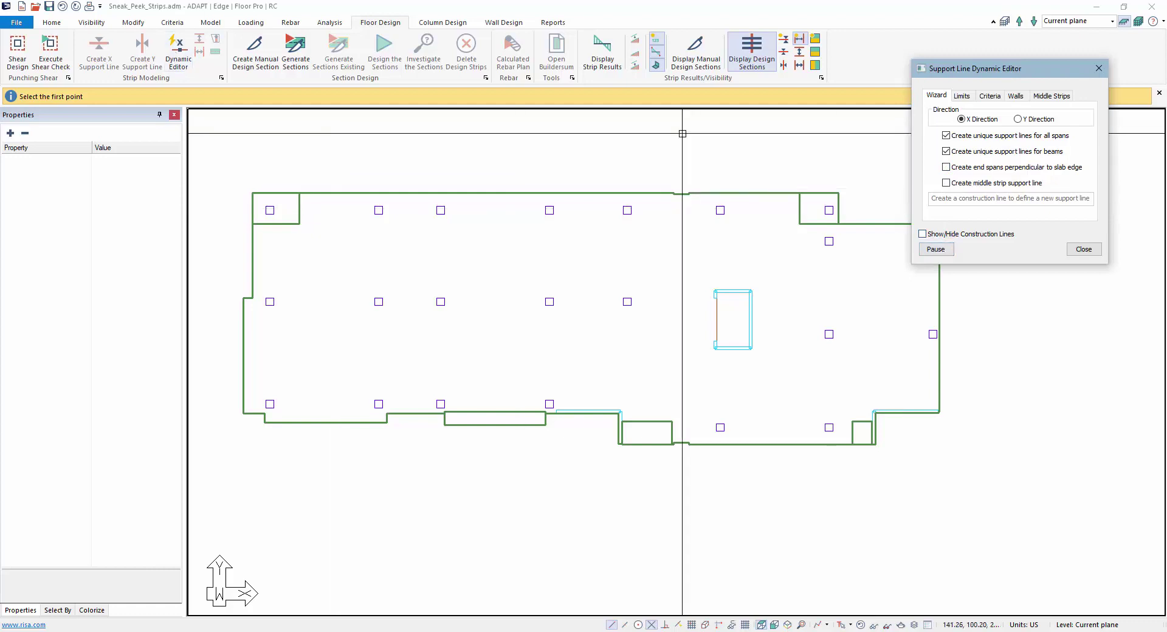
click(248, 221)
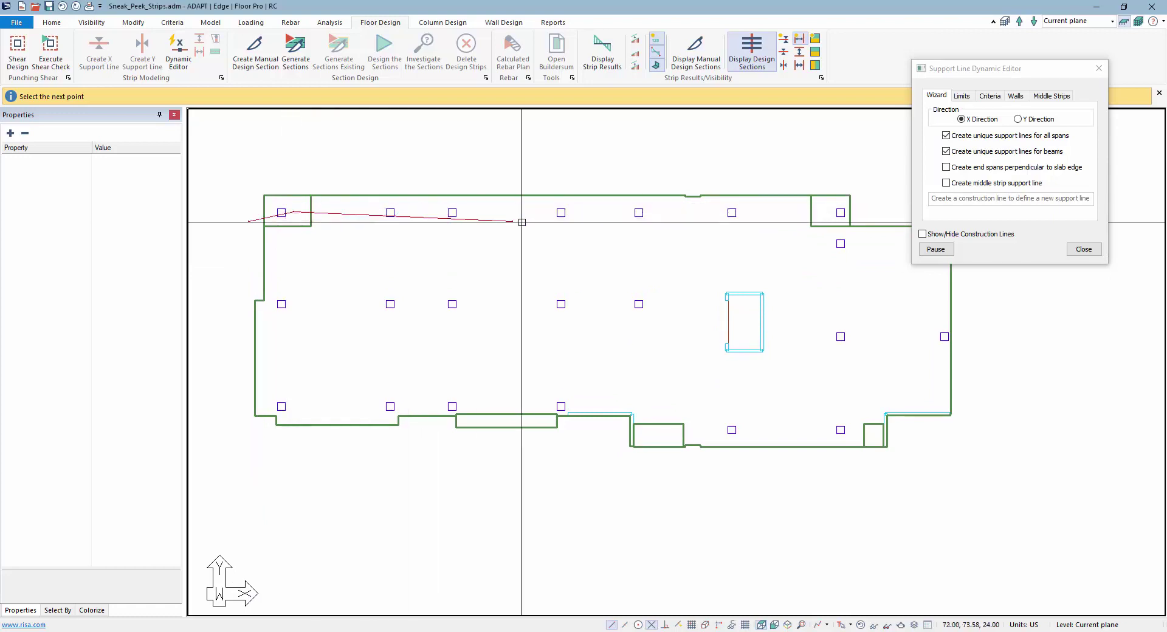
click(865, 210)
click(921, 250)
Step: Examine how both end spans of the top-row support line run from the corner columns to the slab edges
scroll(263, 217, up, 5)
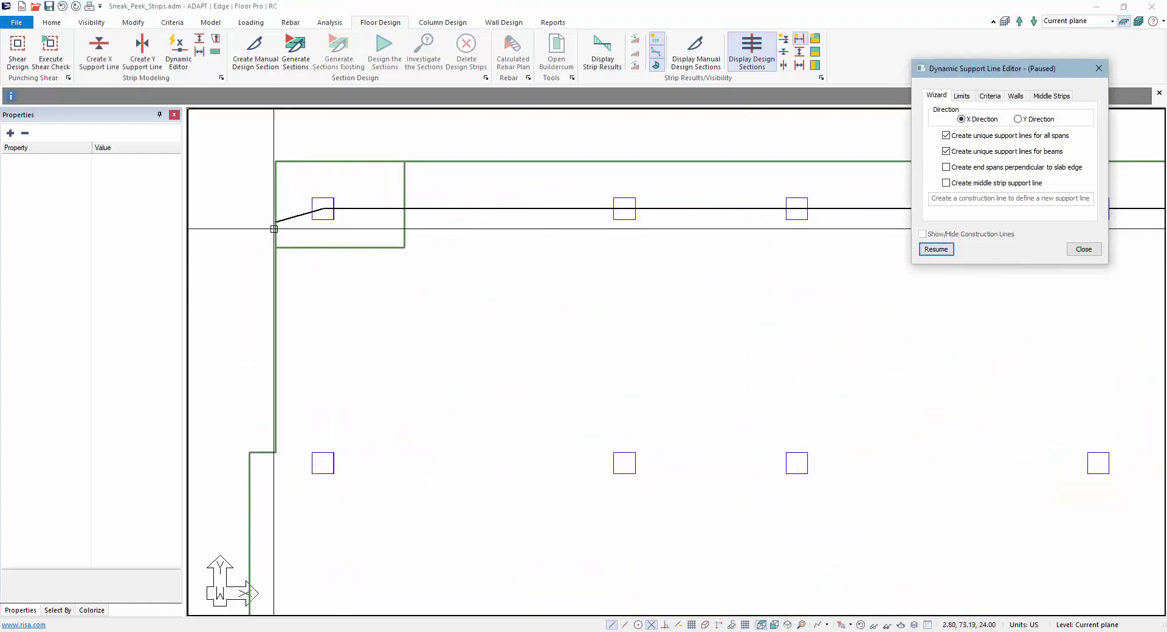
scroll(261, 242, down, 5)
scroll(665, 239, up, 5)
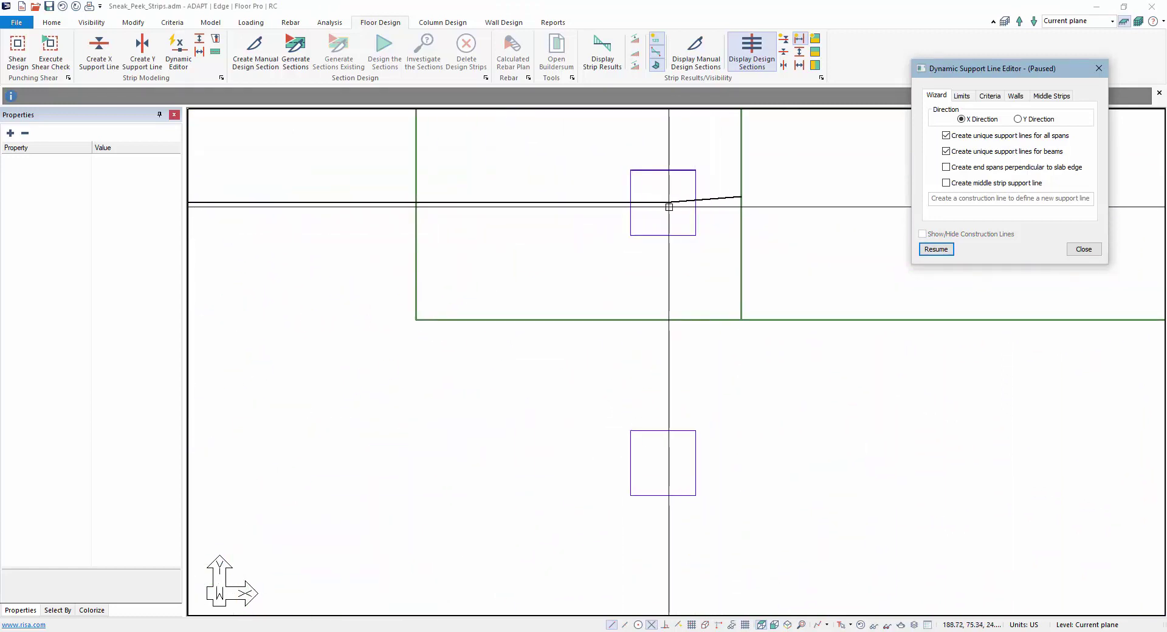
scroll(733, 198, down, 3)
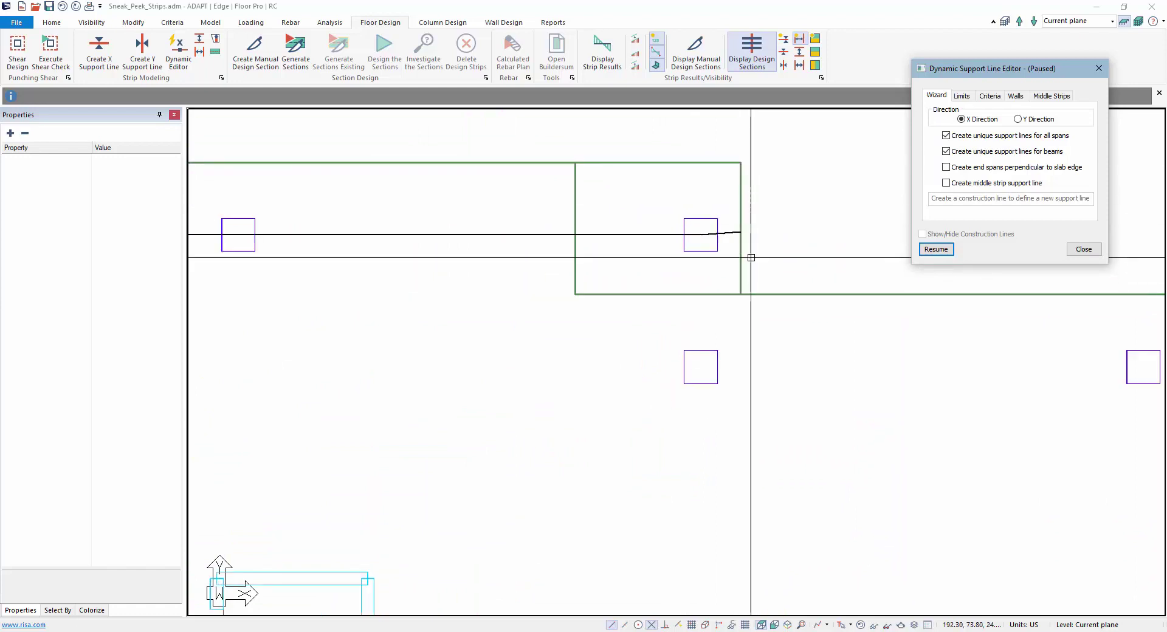
scroll(825, 250, down, 2)
scroll(824, 250, down, 1)
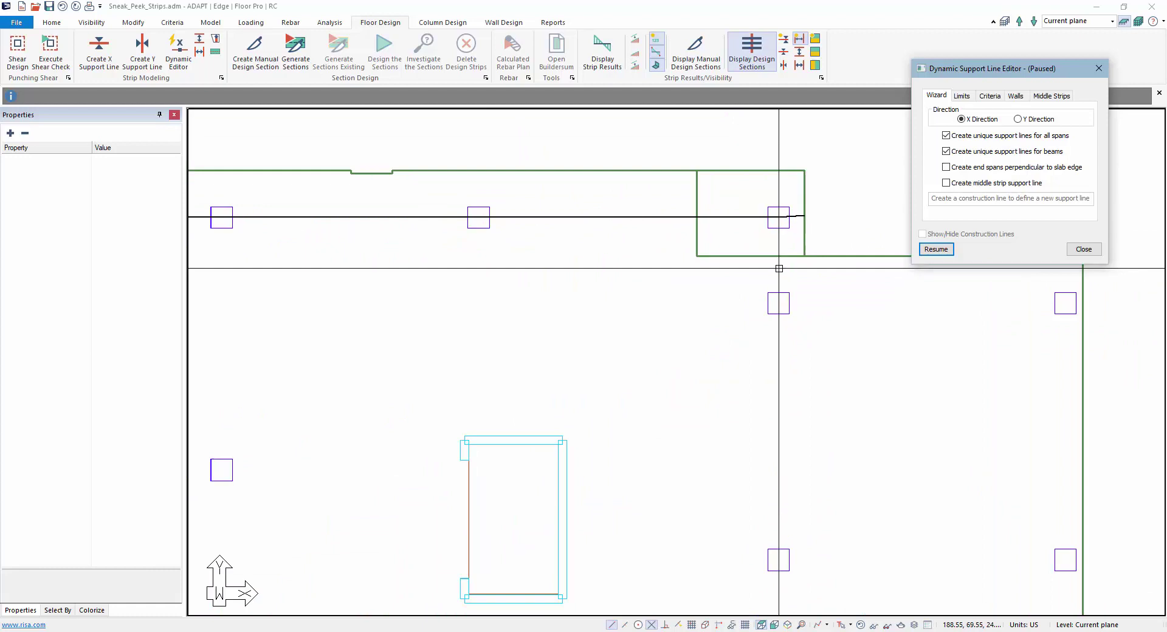
scroll(774, 238, down, 3)
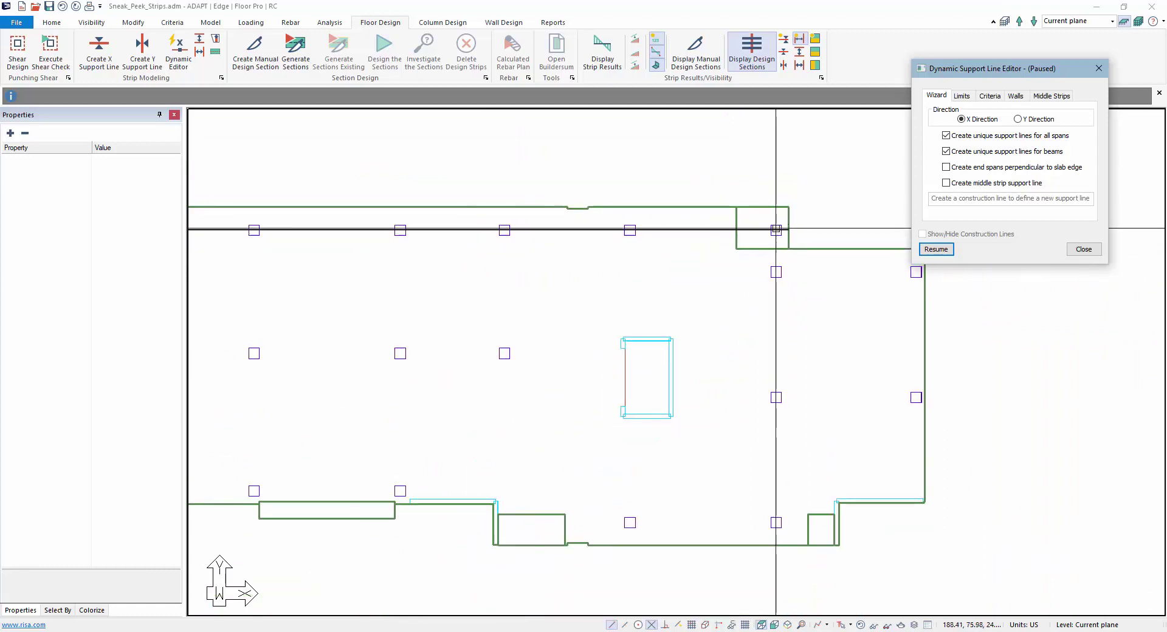
Step: Sketch temporary pen marks across the end span at the upper-right column and close the Dynamic Support Line Editor
mouse_move(1132, 288)
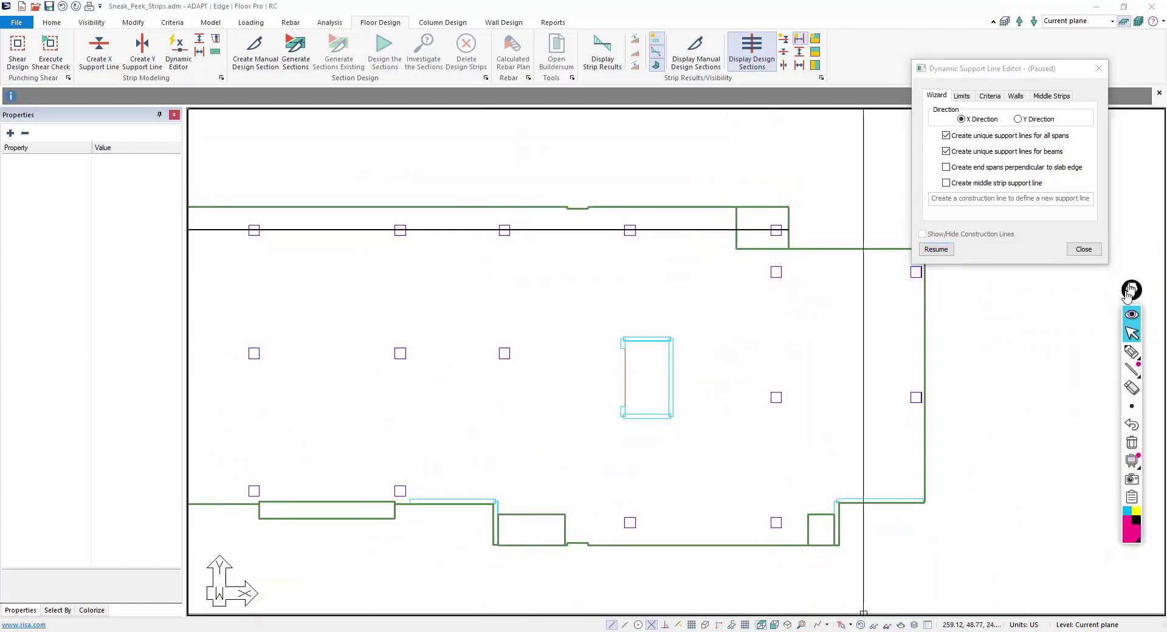
drag(1131, 289, 1129, 297)
mouse_move(1128, 359)
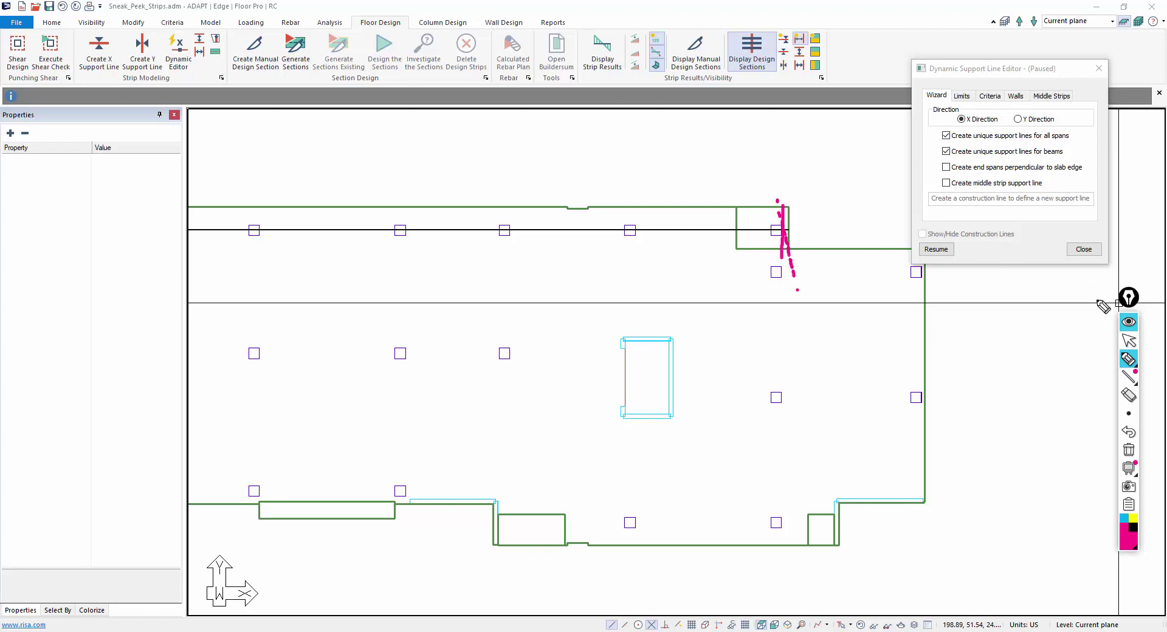
click(1083, 249)
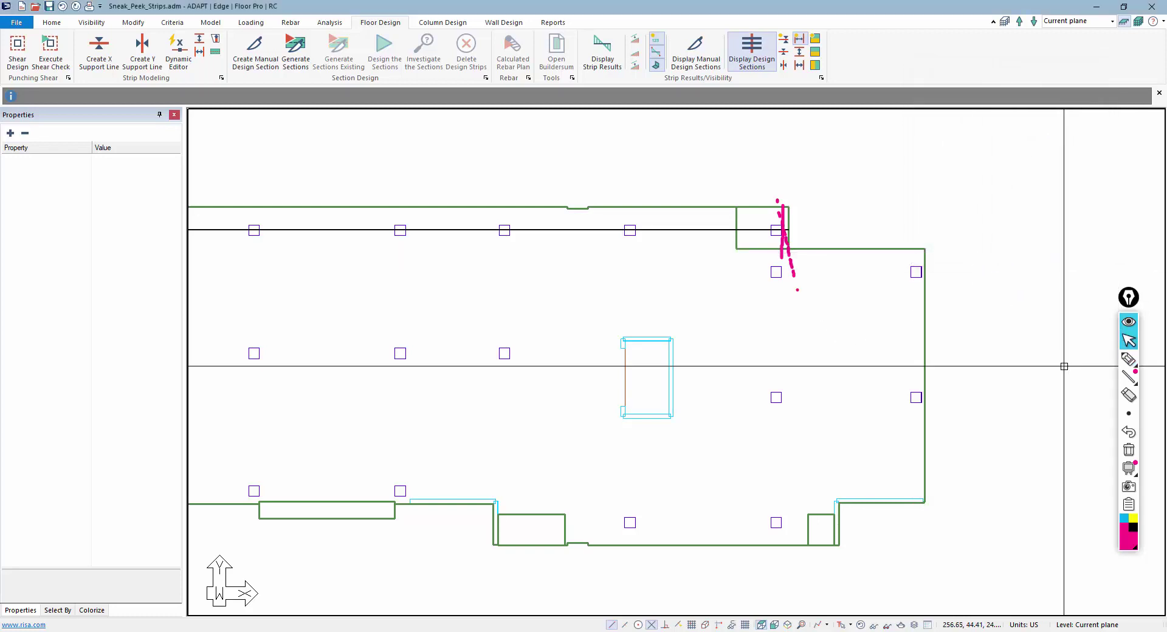
click(1127, 450)
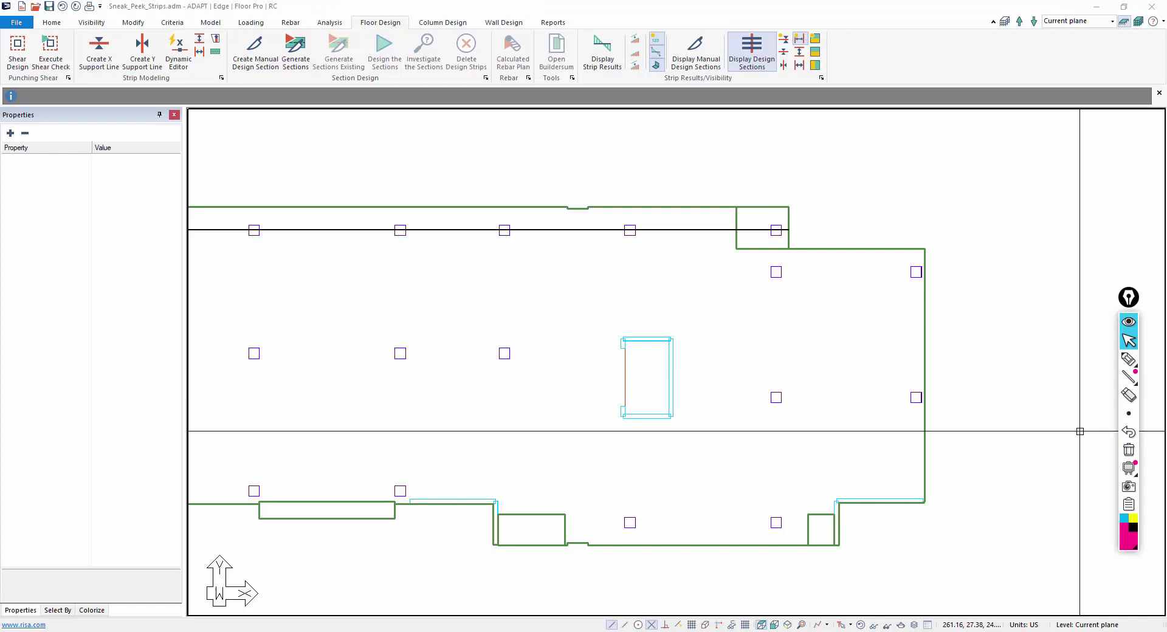
Step: Try to move the slab-edge end point of the end-span support line at the upper-right column
click(758, 228)
scroll(785, 230, up, 2)
click(788, 232)
scroll(788, 231, up, 1)
click(795, 221)
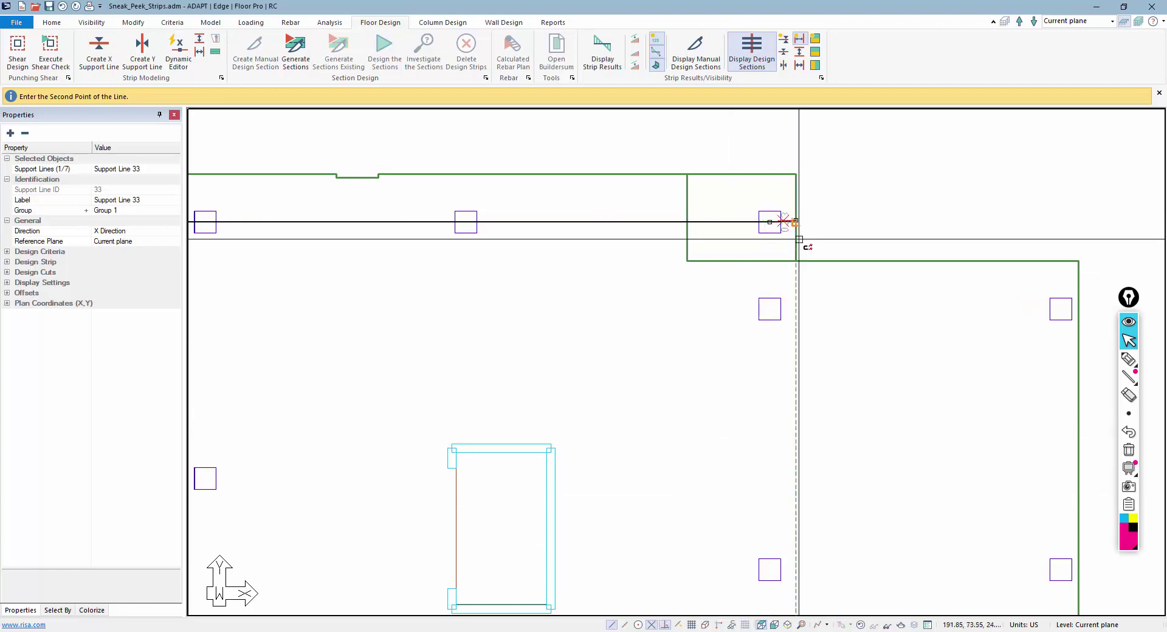
key(Escape)
key(Escape)
scroll(787, 243, down, 4)
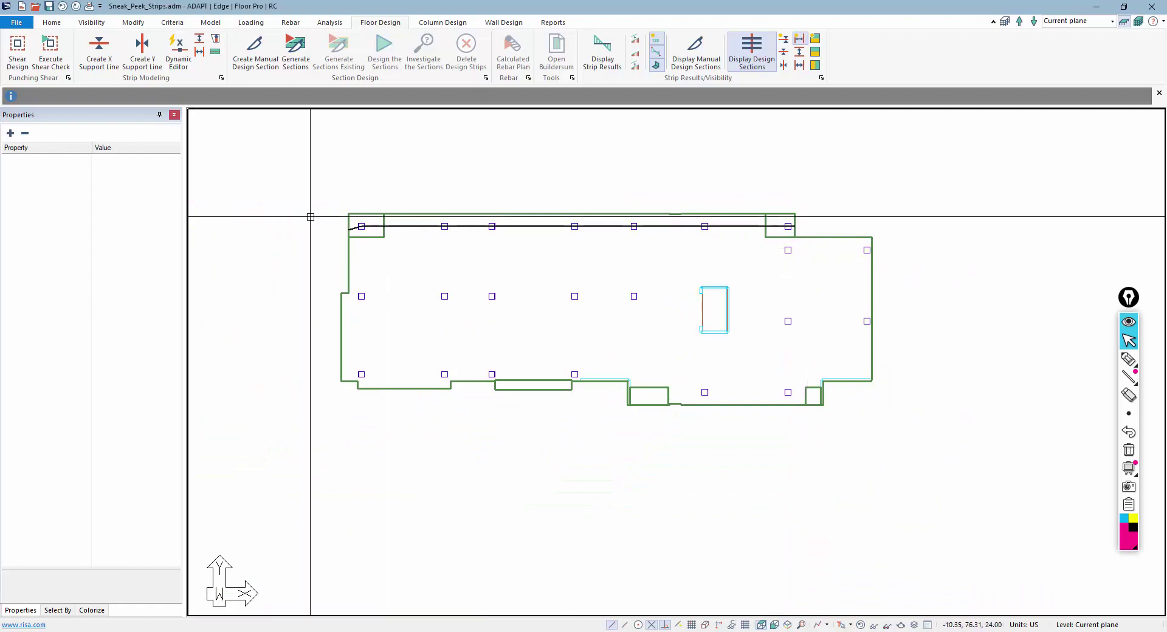
Step: Select every Support Line object by type and delete them all from the plan
click(55, 24)
click(137, 53)
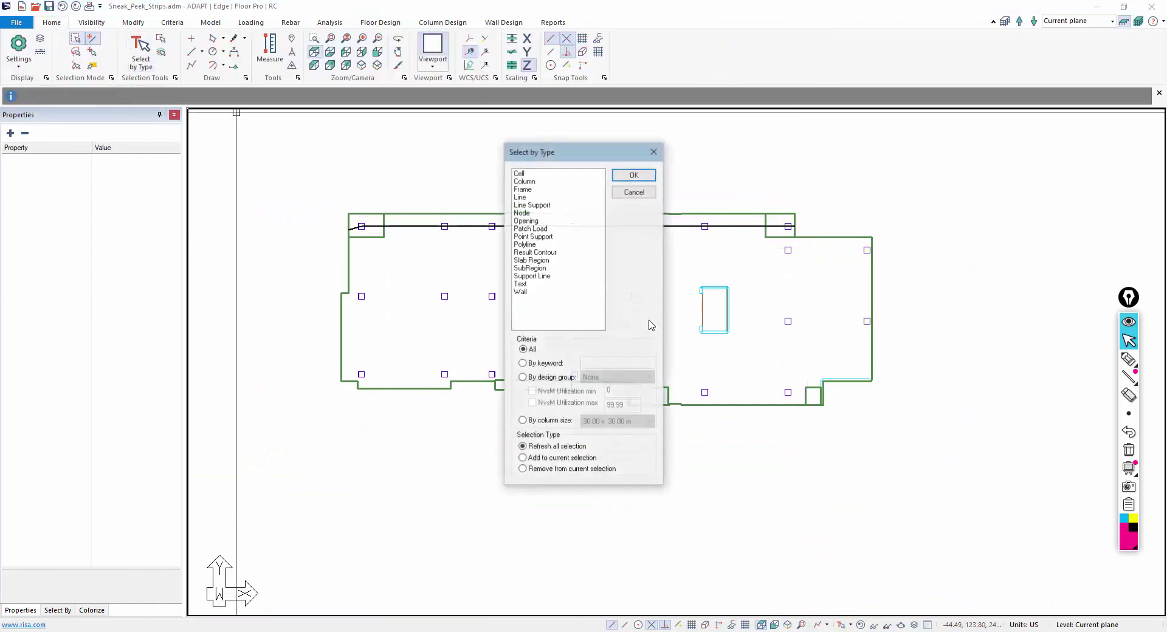
click(629, 175)
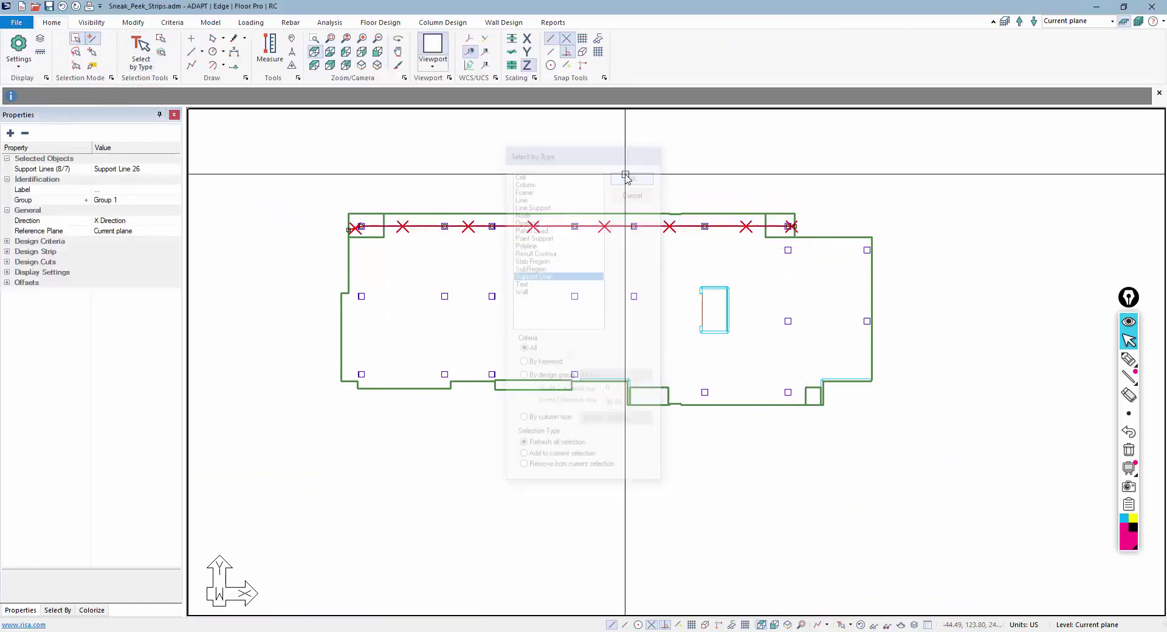
key(Delete)
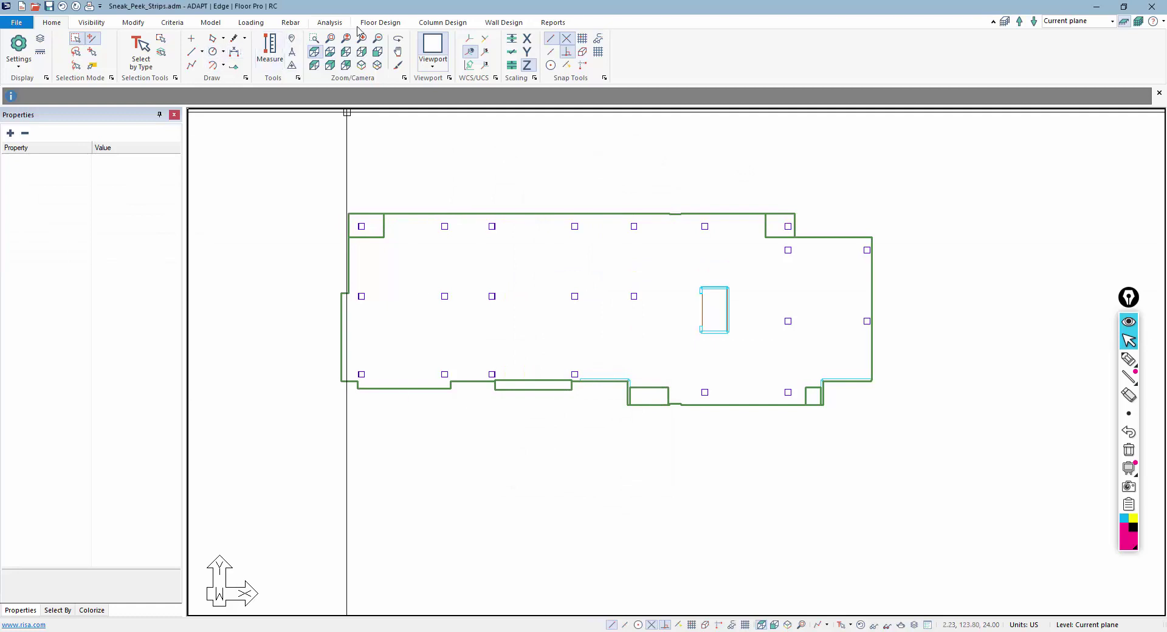
Step: Start the dynamic support line editor in the X direction with end spans created perpendicular to the slab edge
click(379, 23)
click(186, 56)
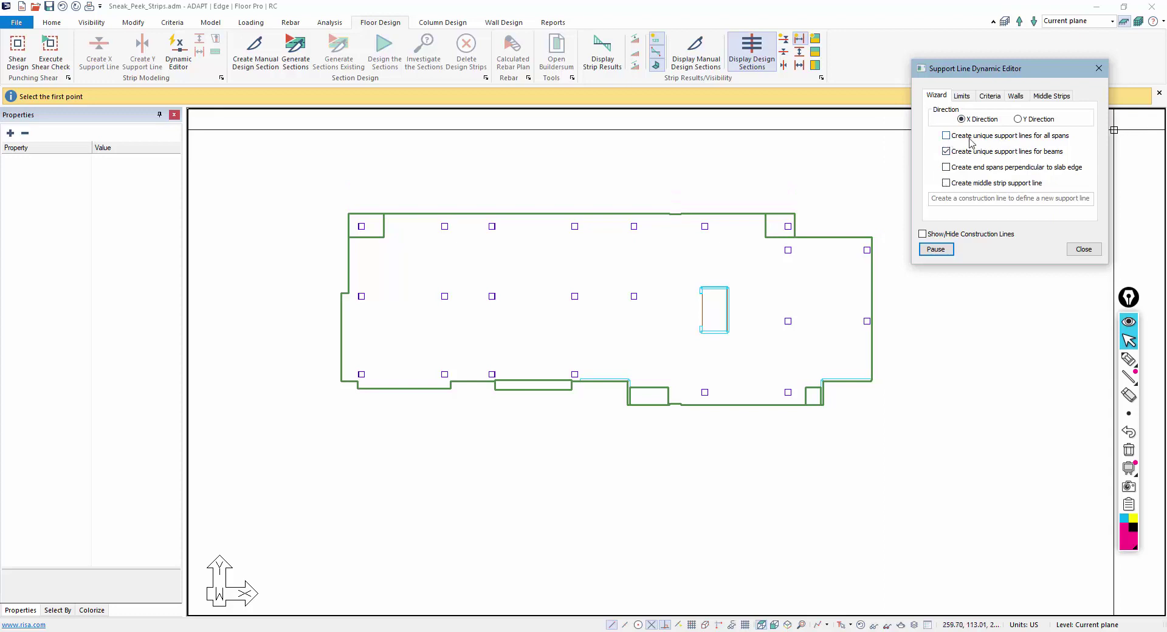
click(946, 168)
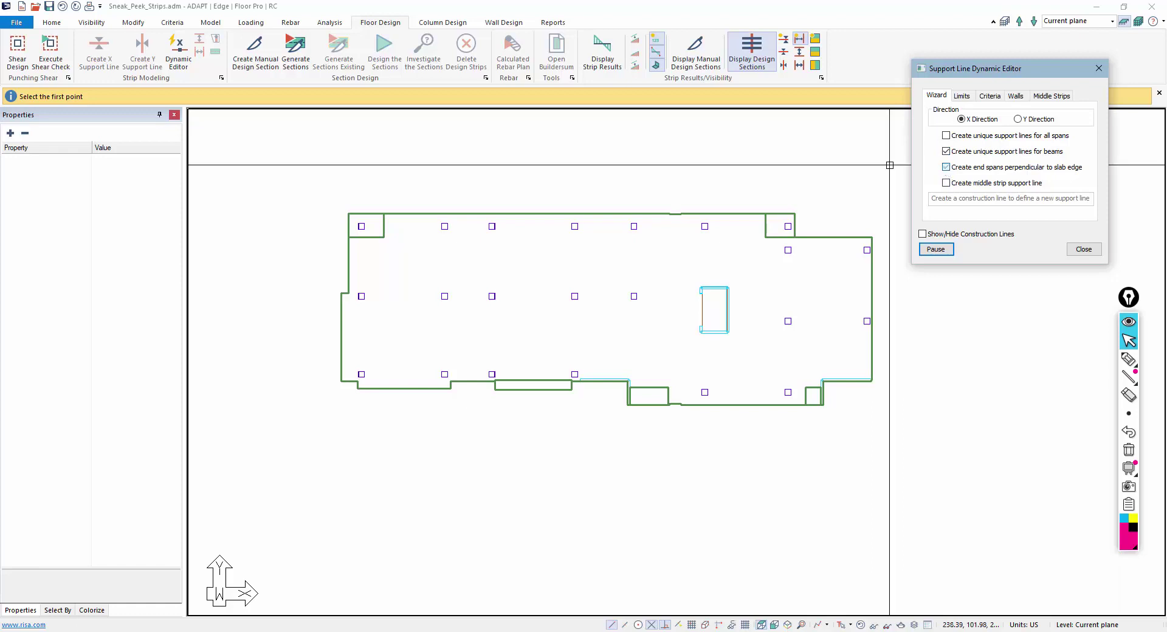
Step: Draw a support line through the top row of columns, from outside one slab edge to beyond the opposite edge
scroll(340, 228, up, 2)
scroll(341, 228, down, 1)
click(340, 228)
scroll(349, 234, down, 2)
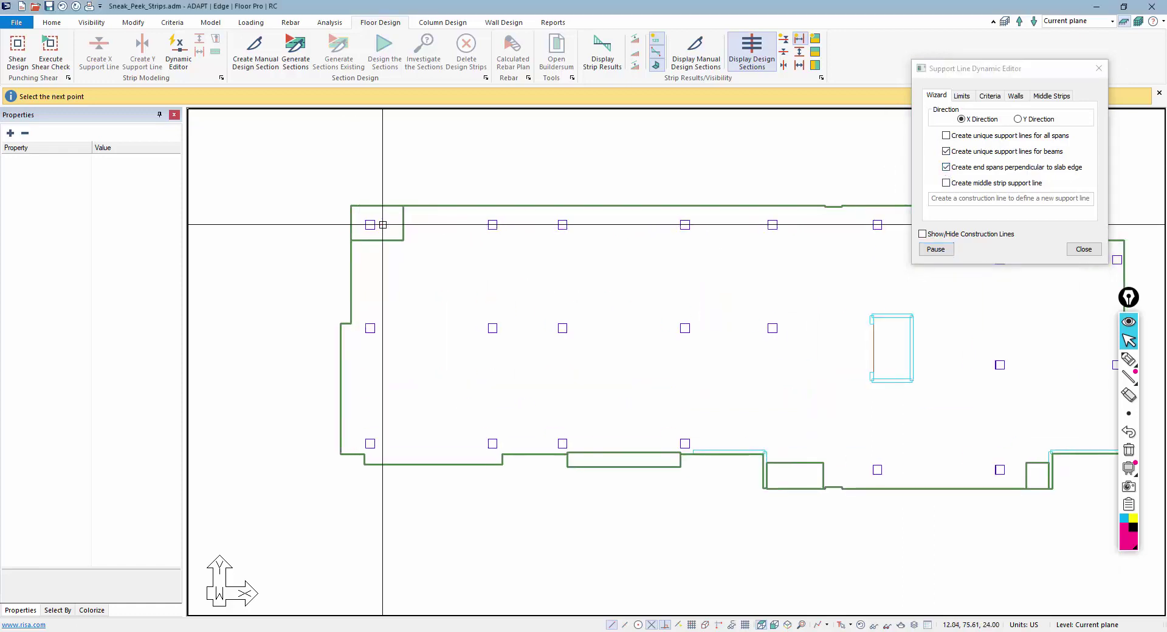
scroll(362, 241, down, 1)
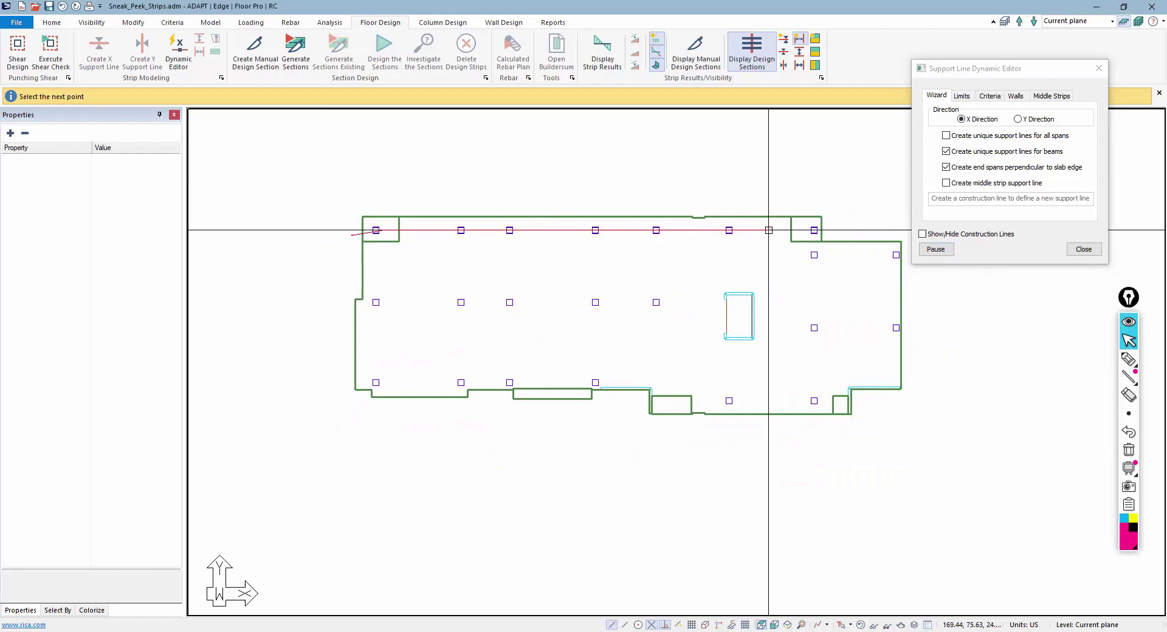
click(835, 231)
Step: Examine how both end spans of the top-row support line meet the slab edges, pause the editor, and check the line by selecting it
scroll(377, 230, up, 5)
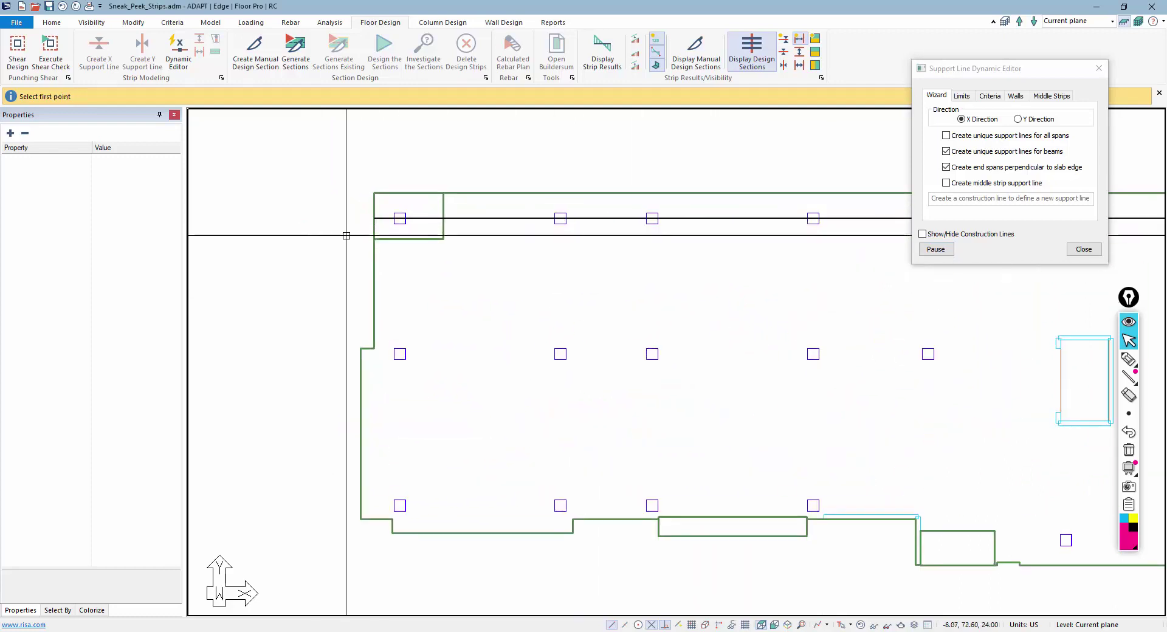
scroll(386, 213, up, 1)
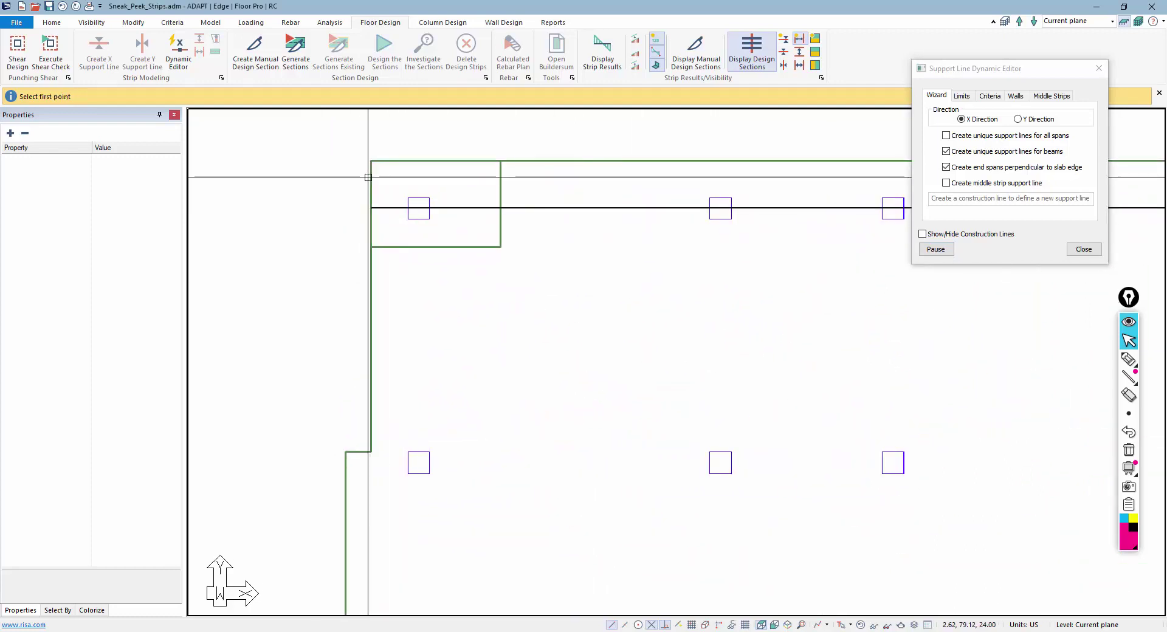
scroll(327, 228, down, 4)
scroll(772, 214, down, 1)
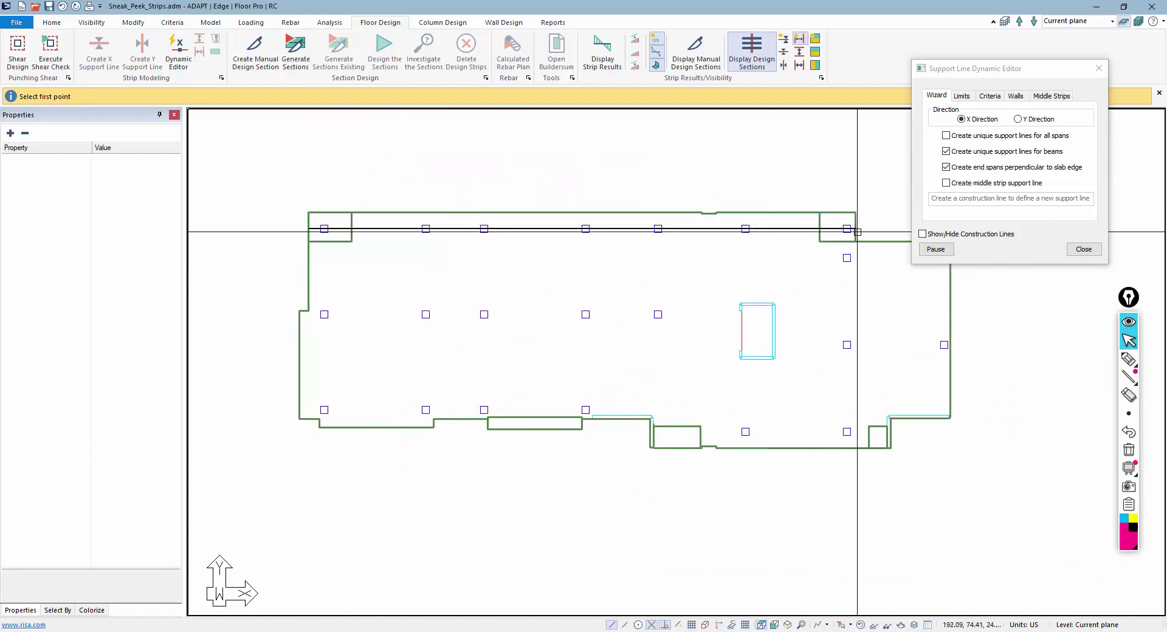
scroll(581, 246, down, 1)
key(Escape)
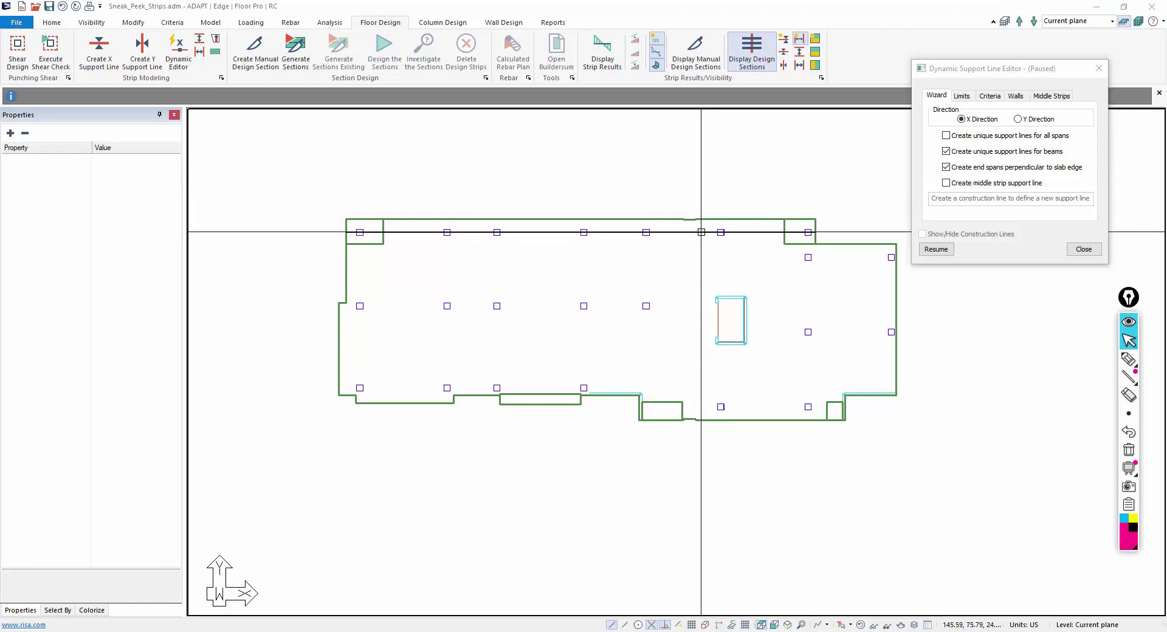
click(449, 233)
key(Escape)
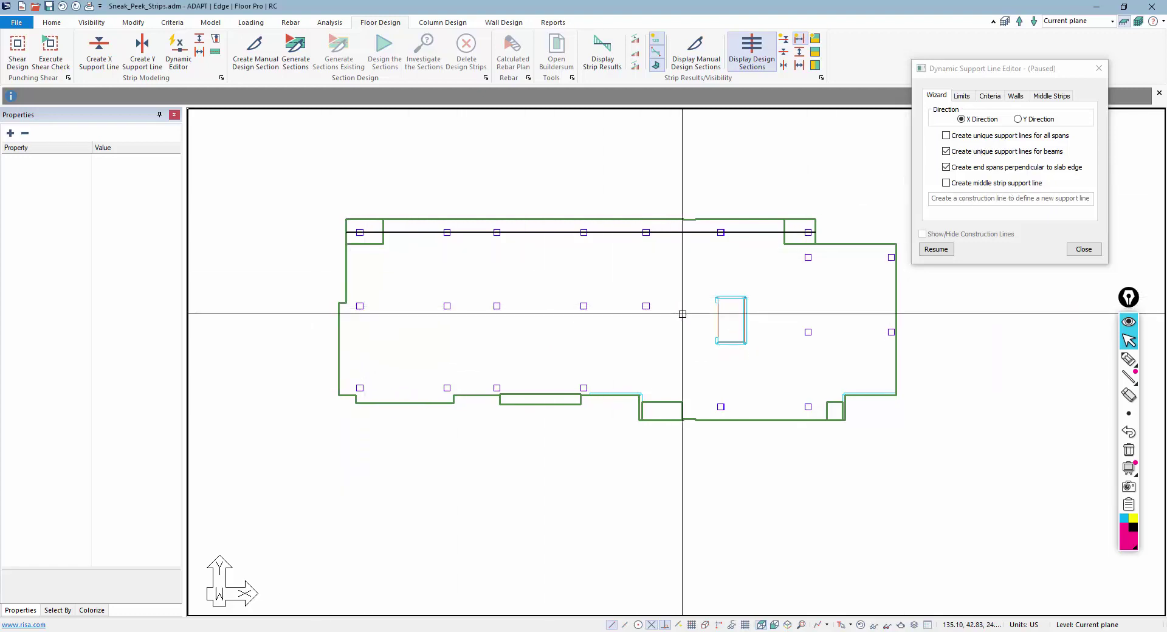
Step: Resume the editor and draw a support line through the middle column row, along the core's upper wall, ending short of the next column line
click(936, 249)
click(286, 308)
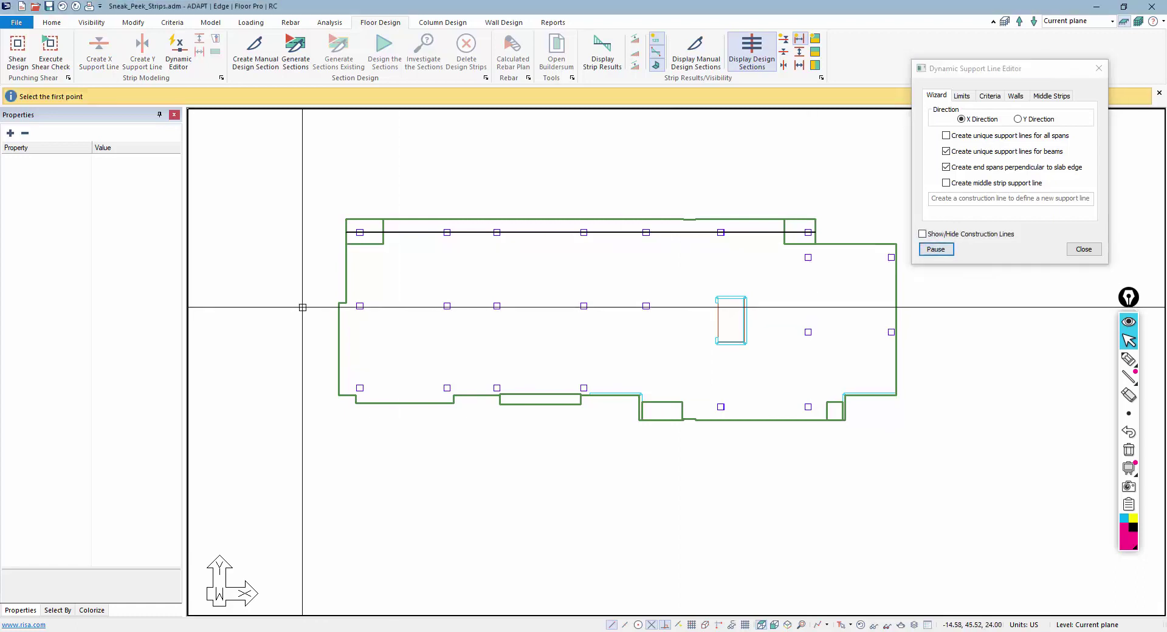
scroll(659, 310, up, 2)
scroll(697, 310, up, 2)
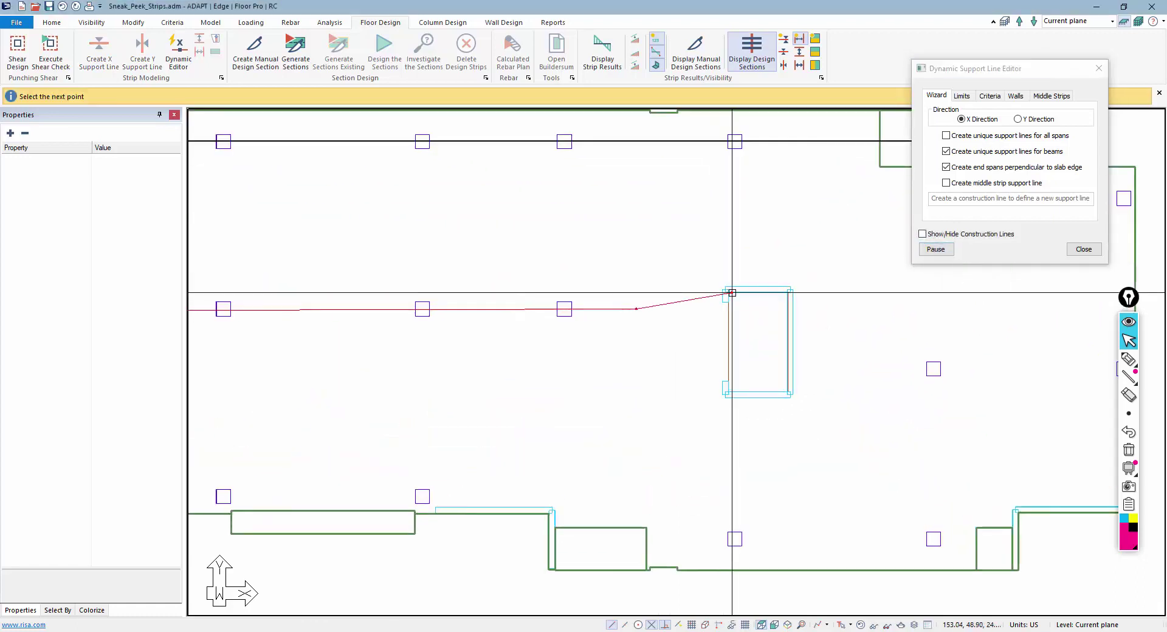
click(784, 290)
scroll(662, 281, down, 4)
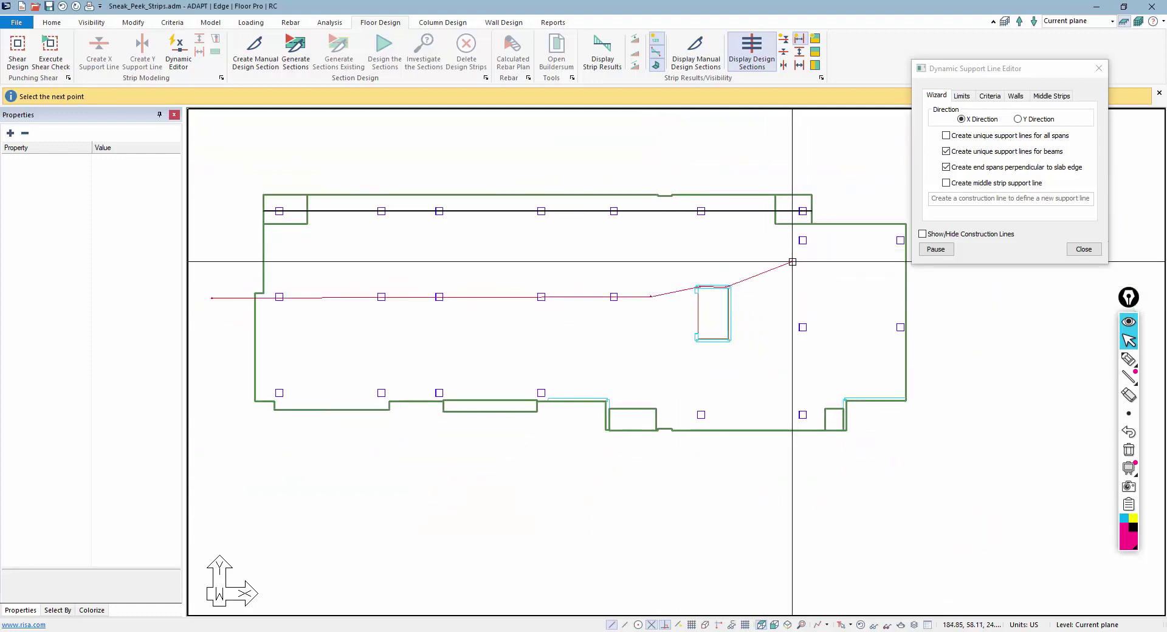
click(773, 286)
Step: Draw a short support line through the two upper columns of the slab's right-hand wing, out to the slab edge
scroll(768, 282, up, 2)
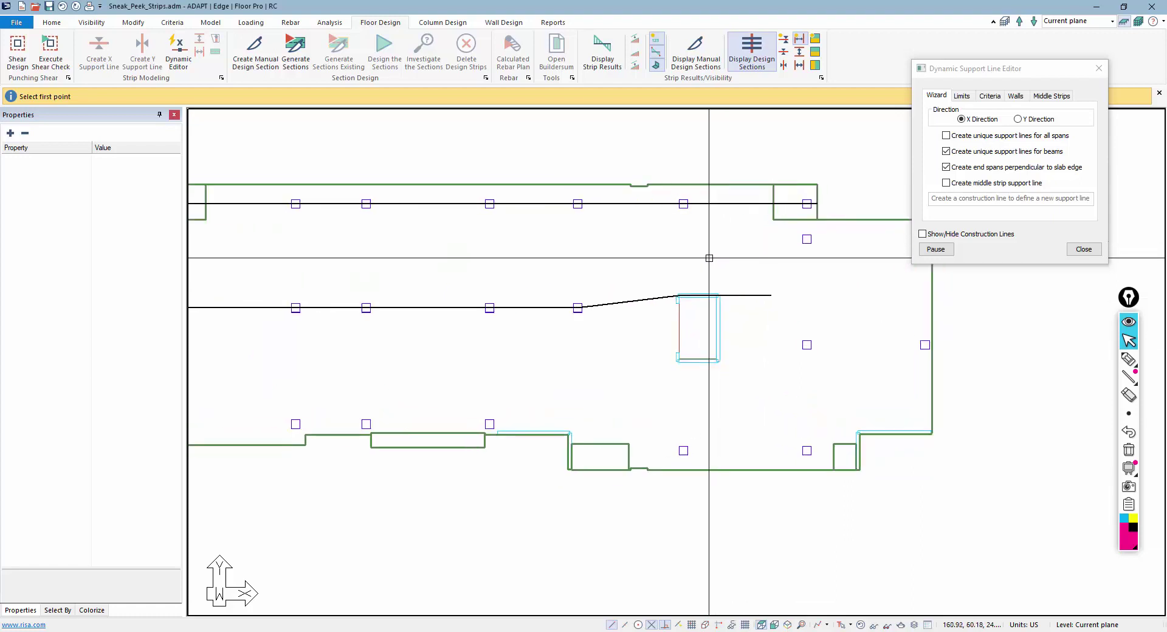
scroll(734, 249, down, 2)
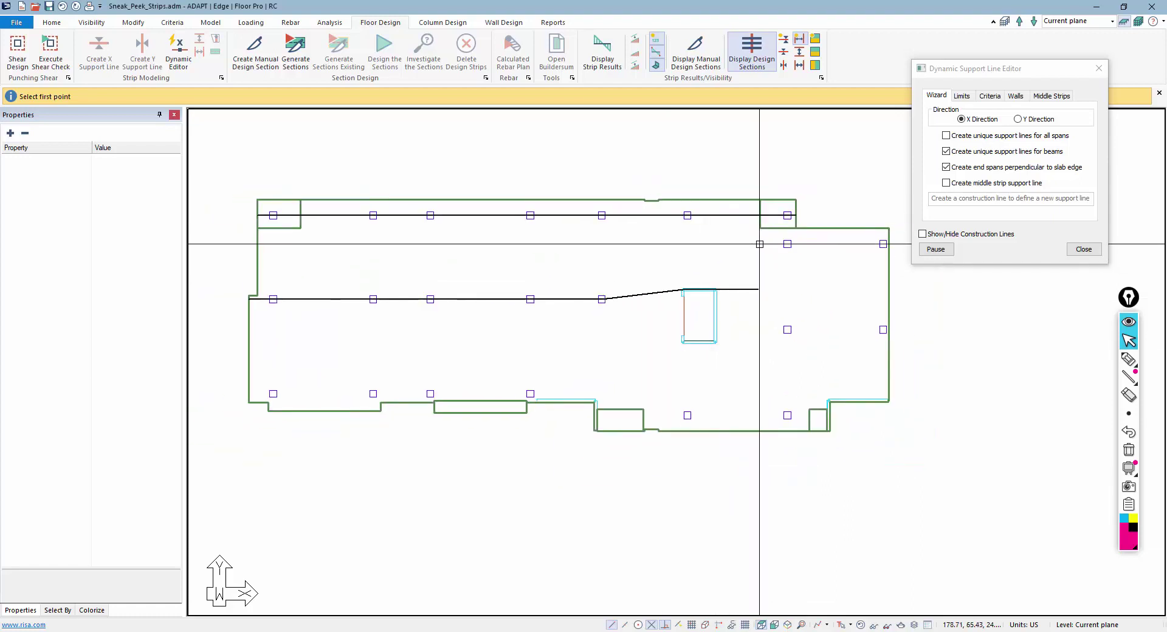
middle_drag(777, 312, 741, 289)
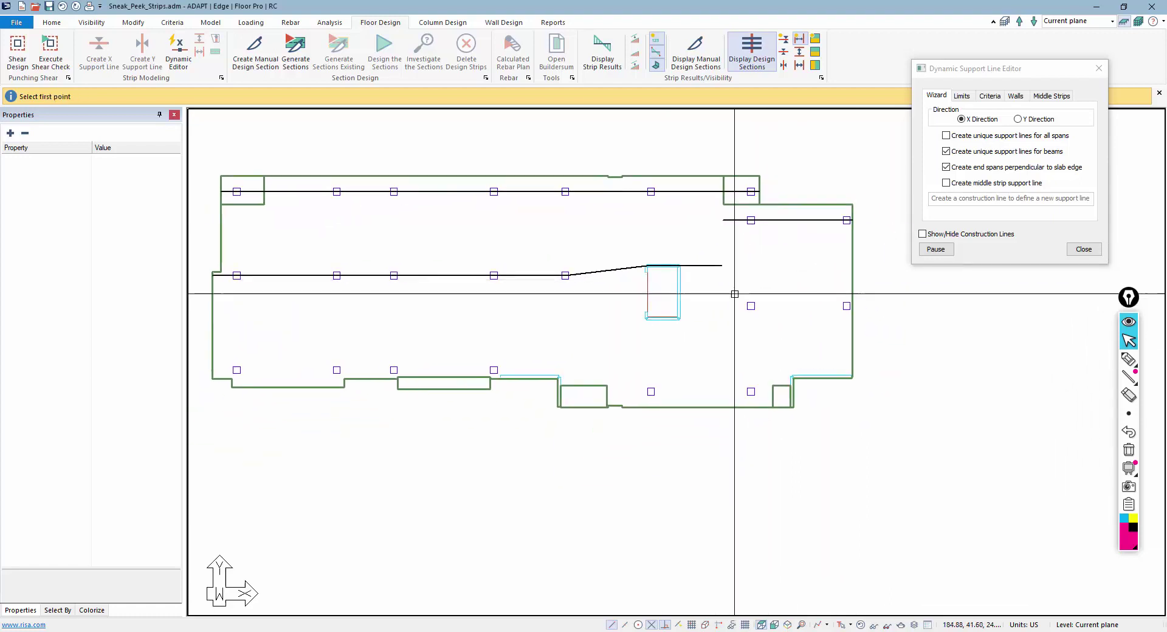
Step: Draw a support line along the core's lower wall and on through the two middle columns of the right-hand wing
scroll(741, 288, up, 3)
click(589, 314)
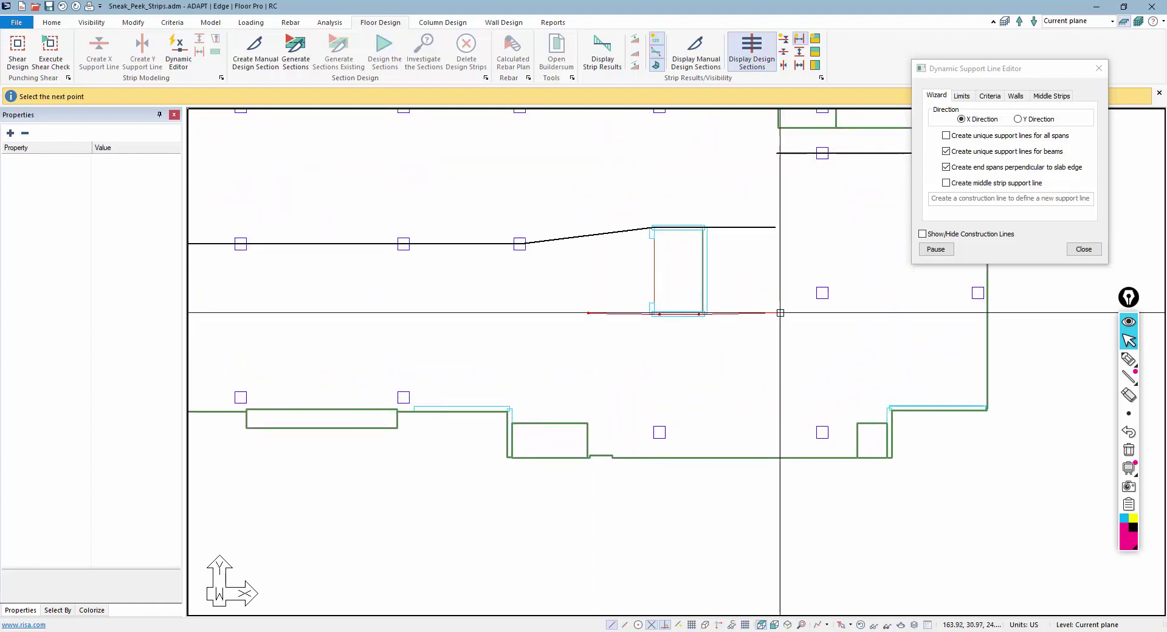
scroll(773, 312, down, 1)
click(802, 302)
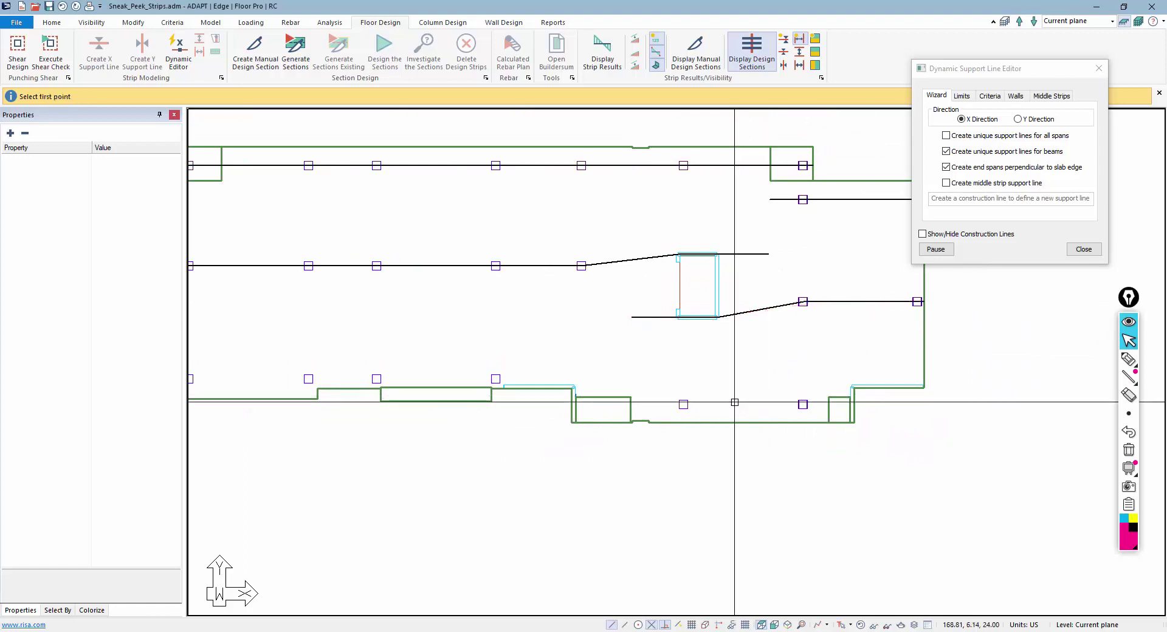
Step: Draw a support line through the bottom-row columns, stepping down to the two lower columns and ending along the lower-right edge wall
scroll(699, 395, down, 2)
scroll(310, 389, up, 1)
click(324, 348)
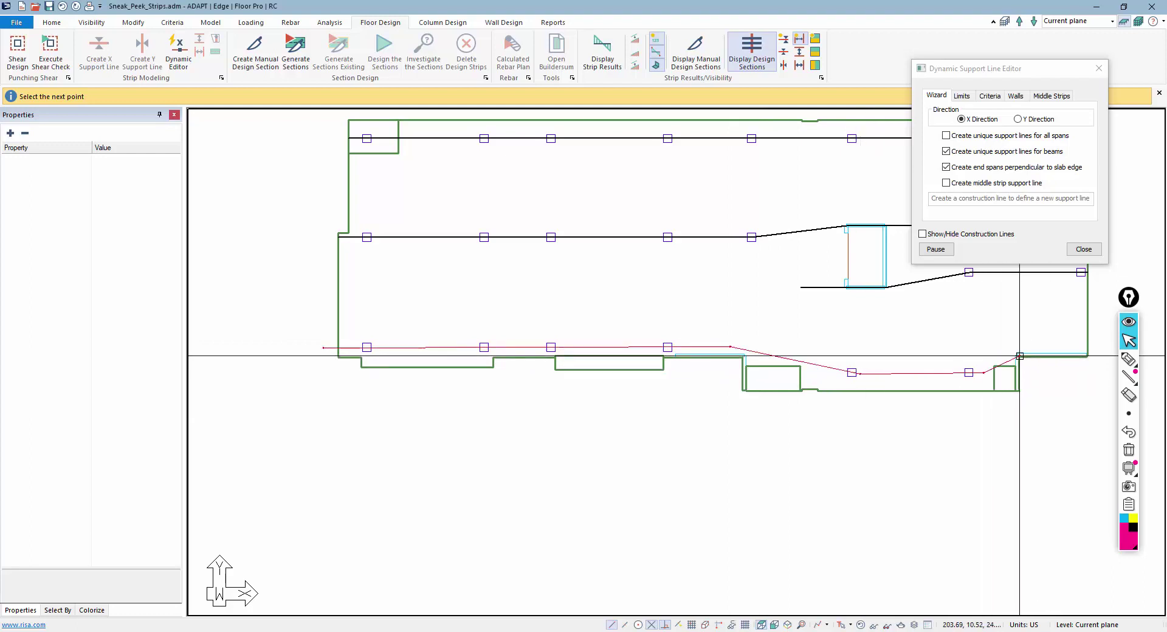
click(1094, 354)
scroll(644, 371, up, 1)
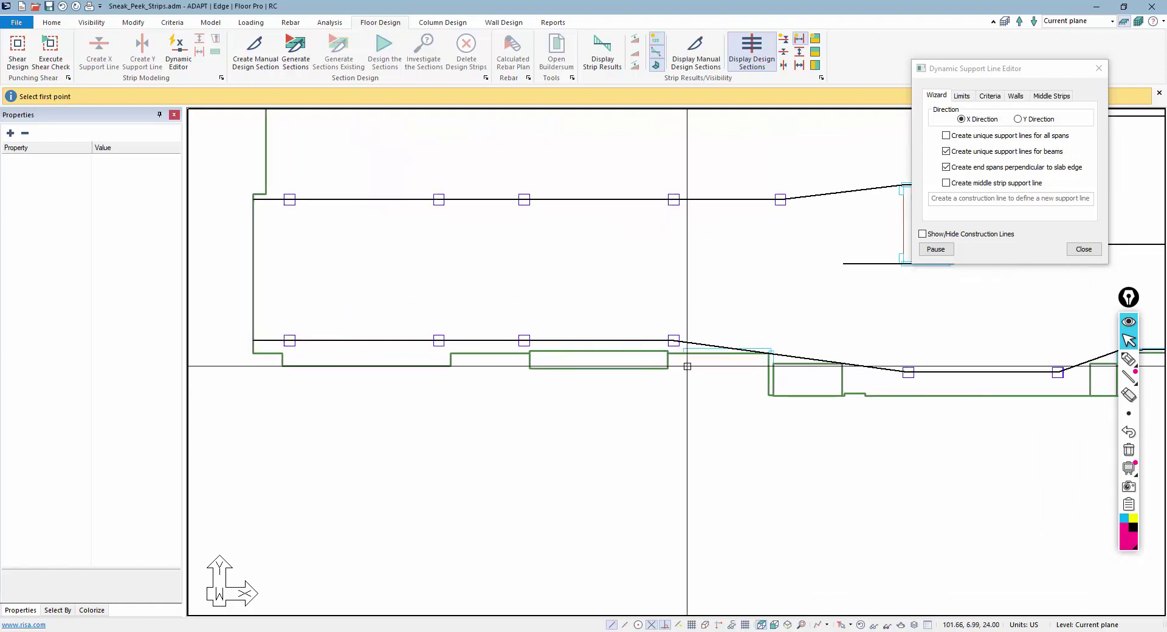
scroll(686, 365, down, 1)
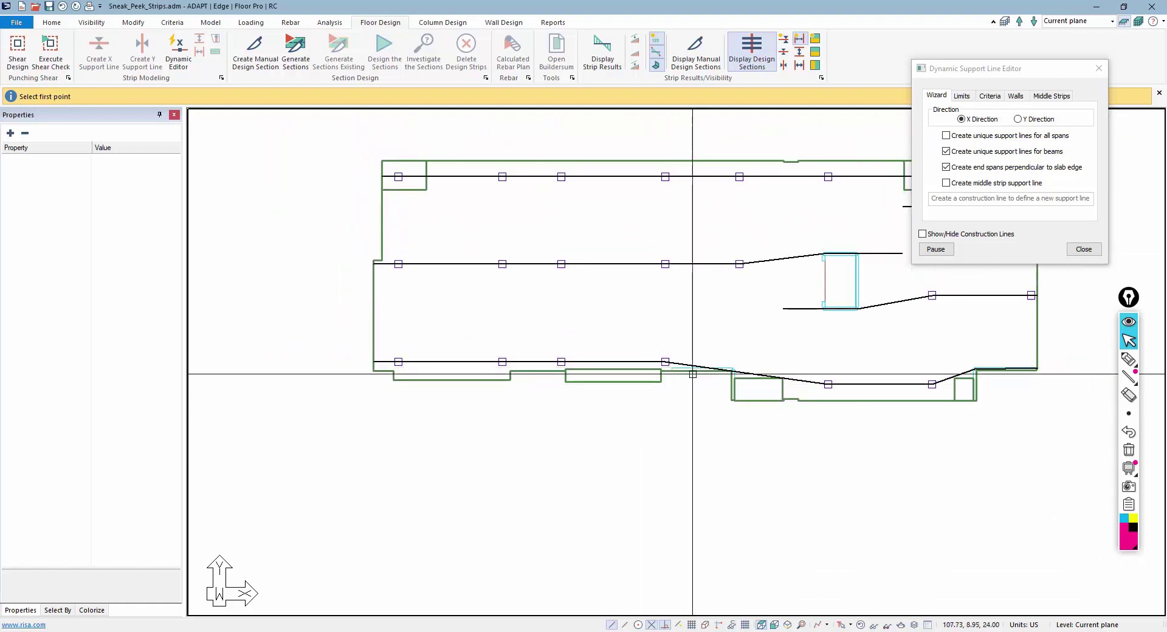
scroll(677, 389, down, 1)
scroll(577, 335, down, 1)
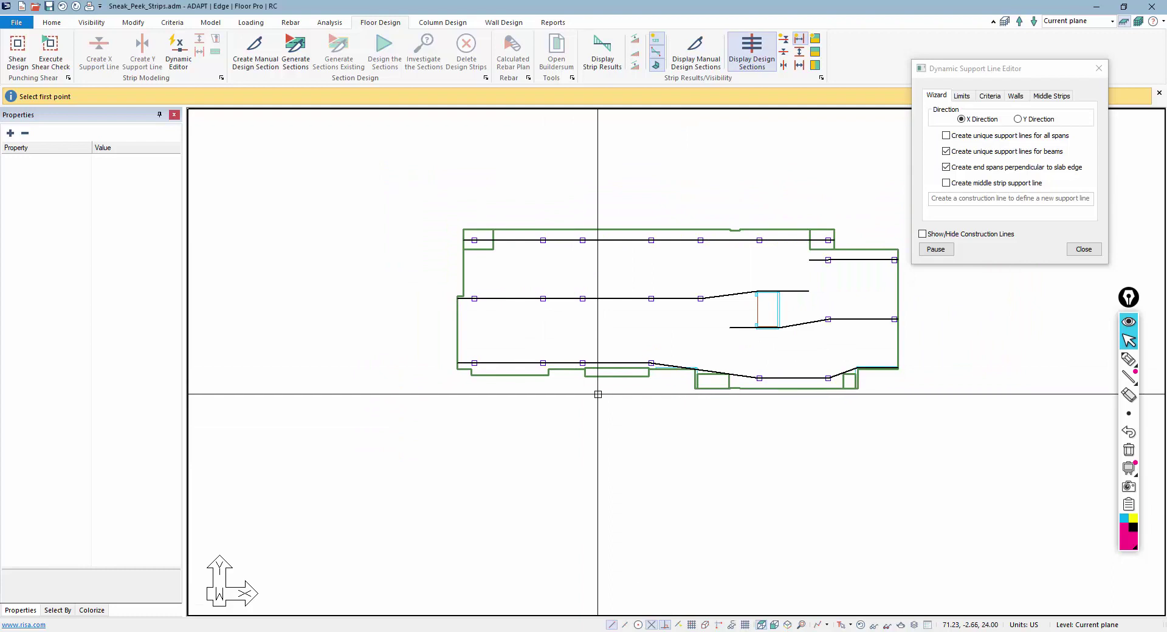
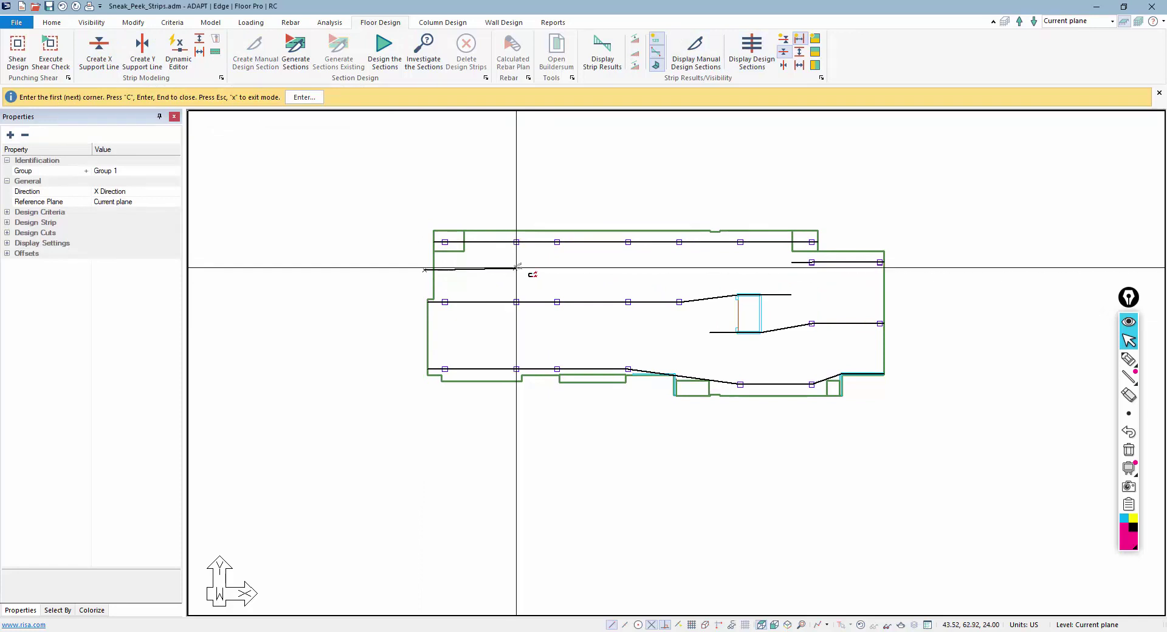
Step: Draw a manual X-direction support line between the top and middle column rows, joining the start of the upper right-wing line
click(554, 268)
click(627, 268)
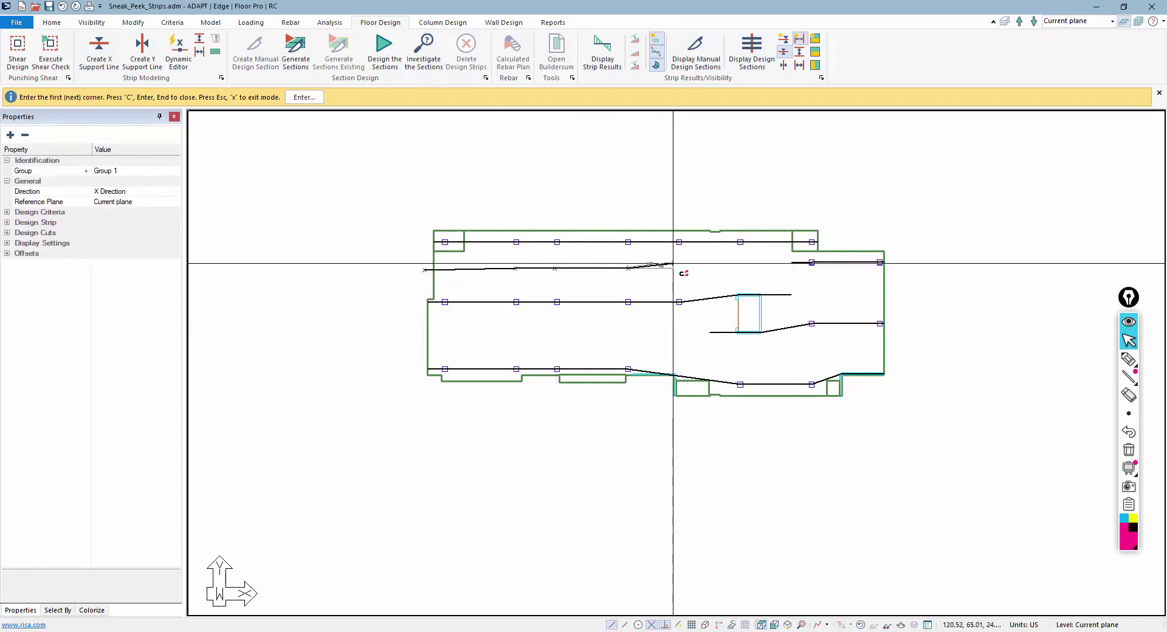
click(676, 268)
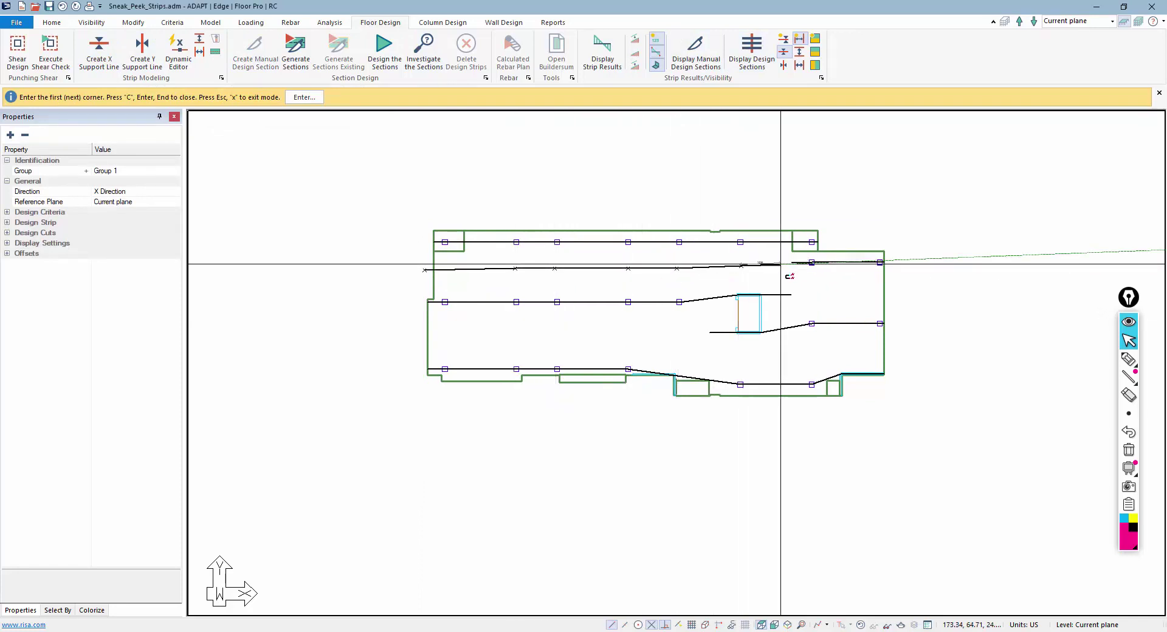
click(791, 263)
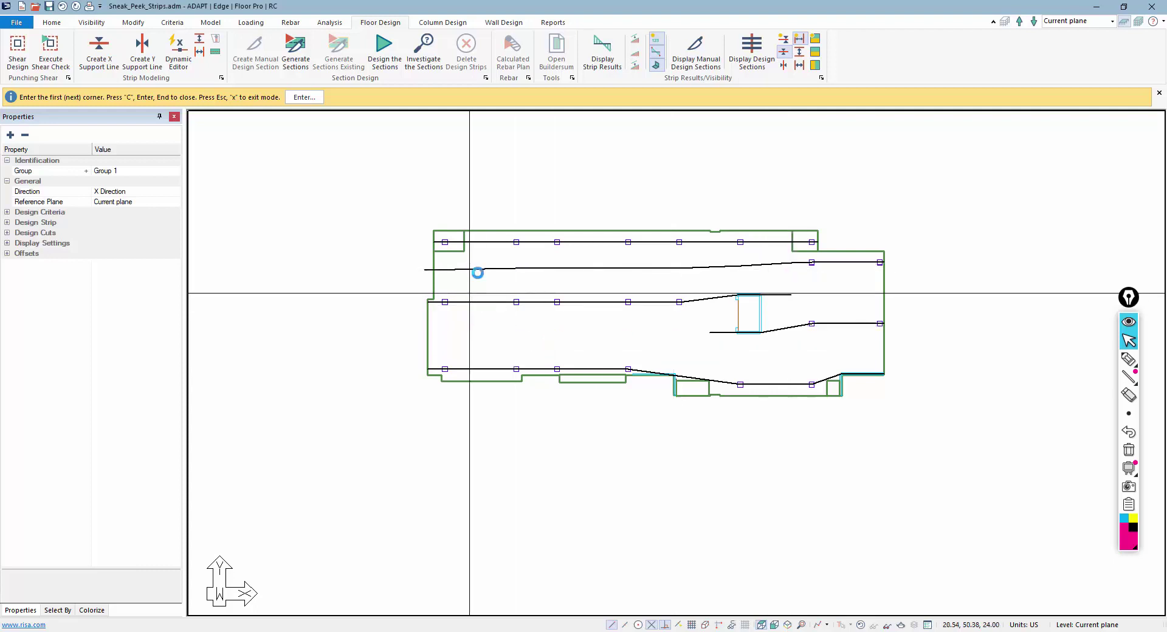
key(Escape)
Step: Select the manually drawn support line and review its Design Strip properties
click(477, 268)
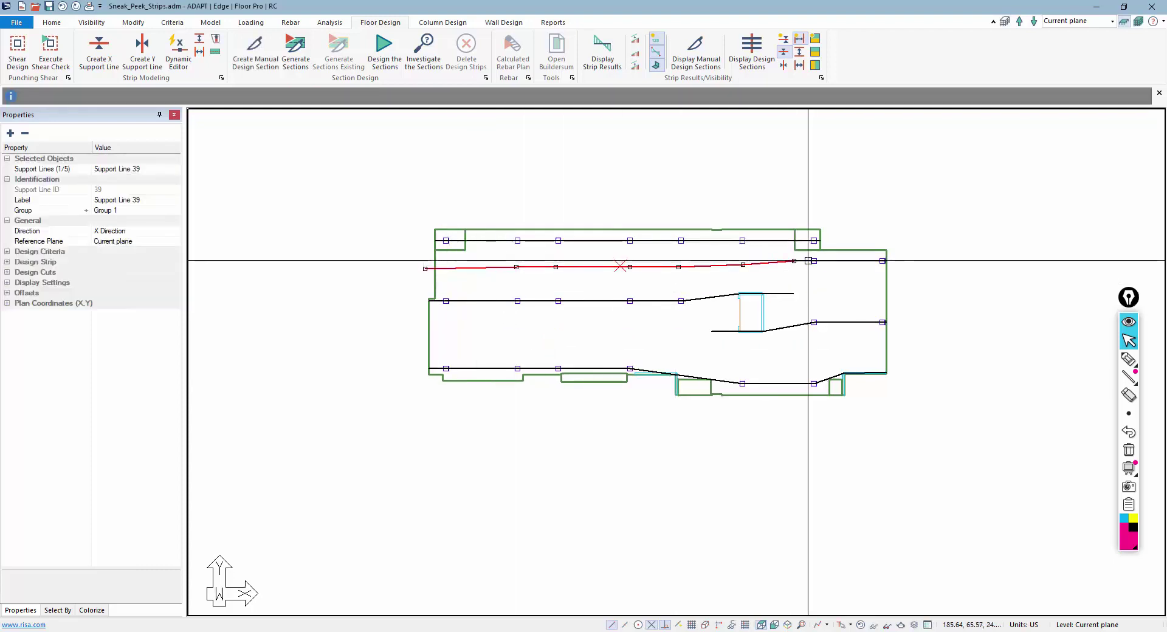
click(7, 262)
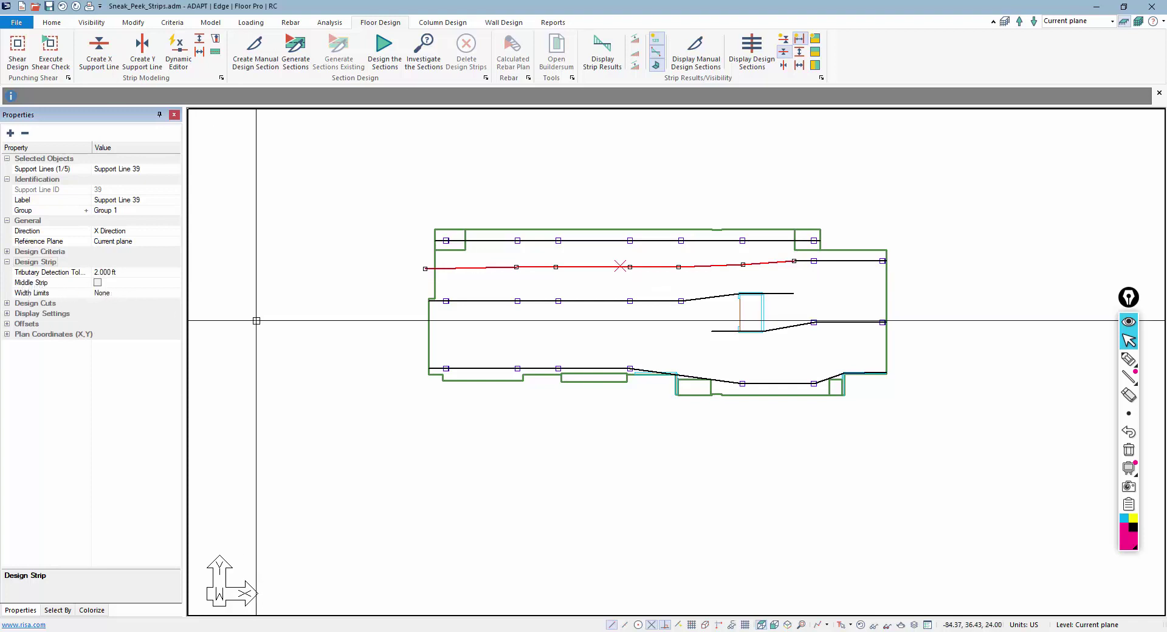
key(Escape)
Step: Generate the design sections for the support lines and display them across the whole slab
scroll(409, 281, up, 3)
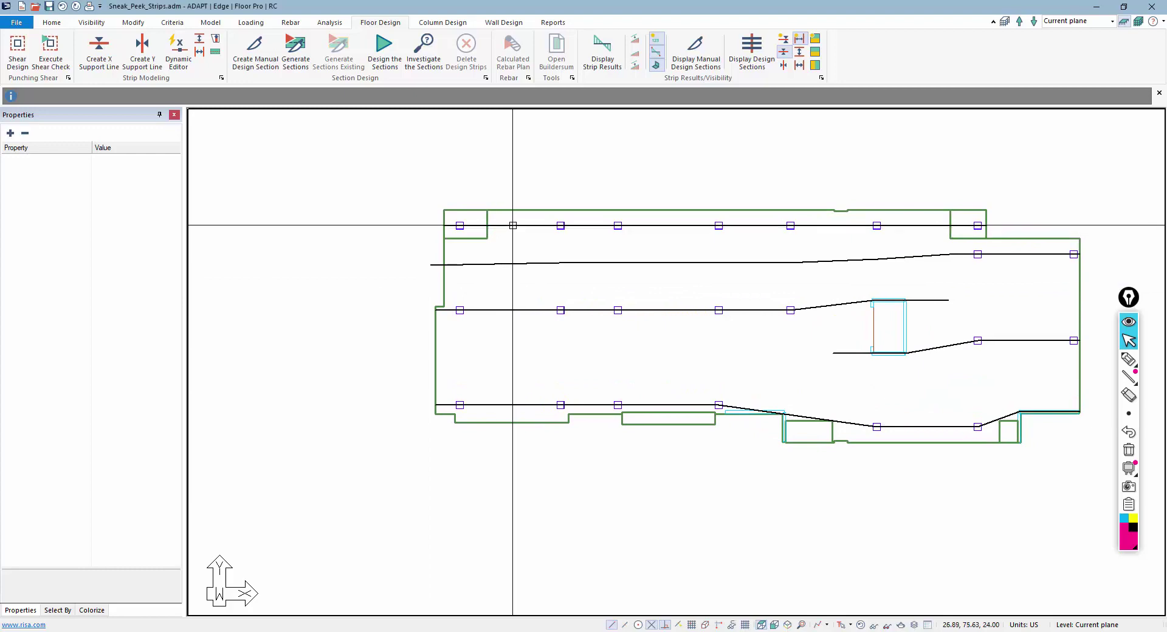
click(296, 51)
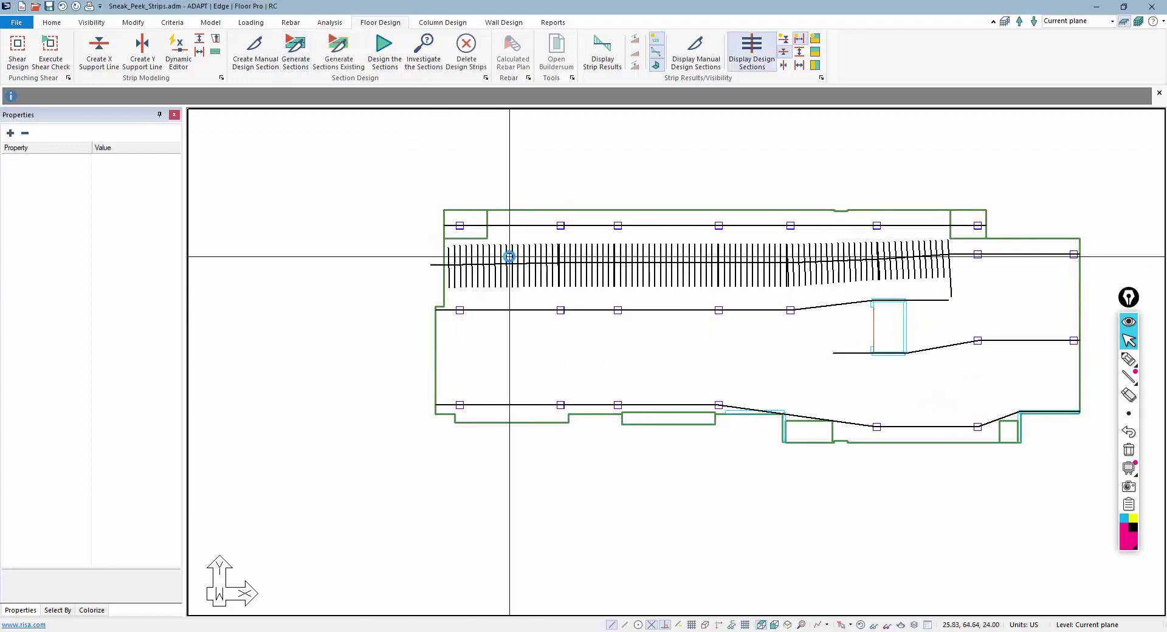
scroll(495, 277, up, 3)
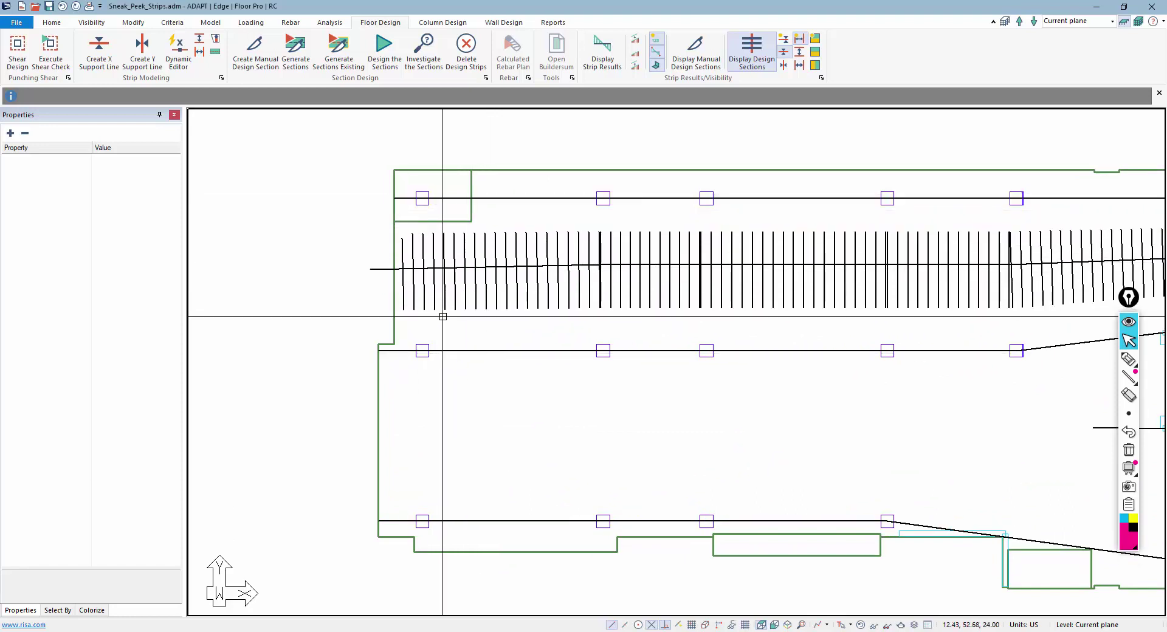
click(751, 46)
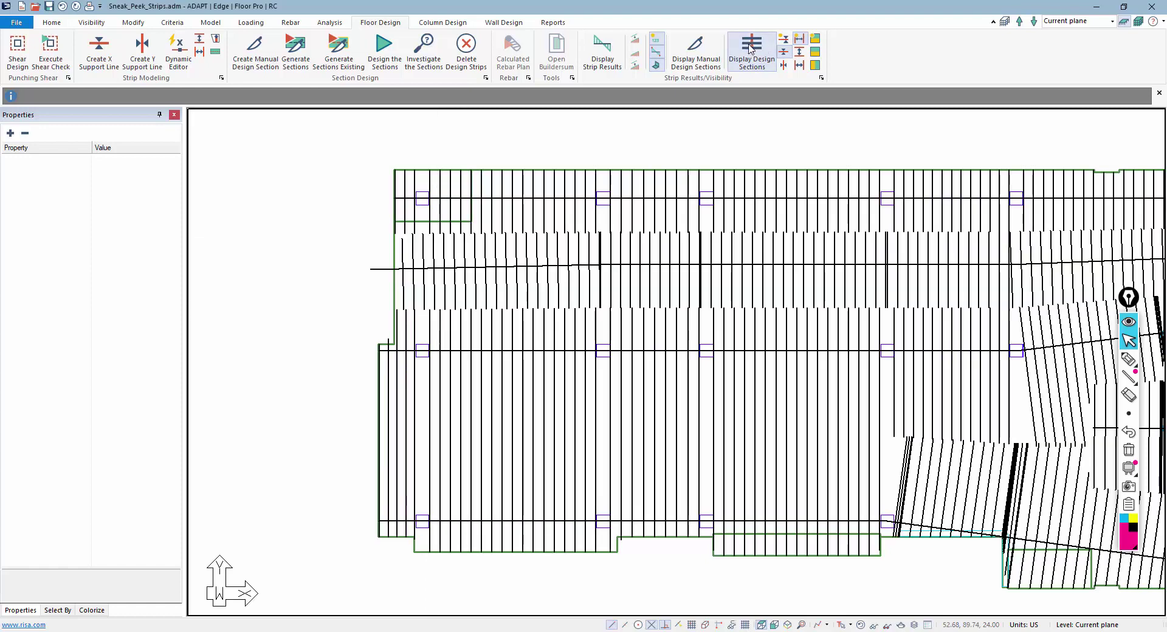
Step: Examine the tributary design sections of the top-row support line and the manually drawn line below it
click(388, 197)
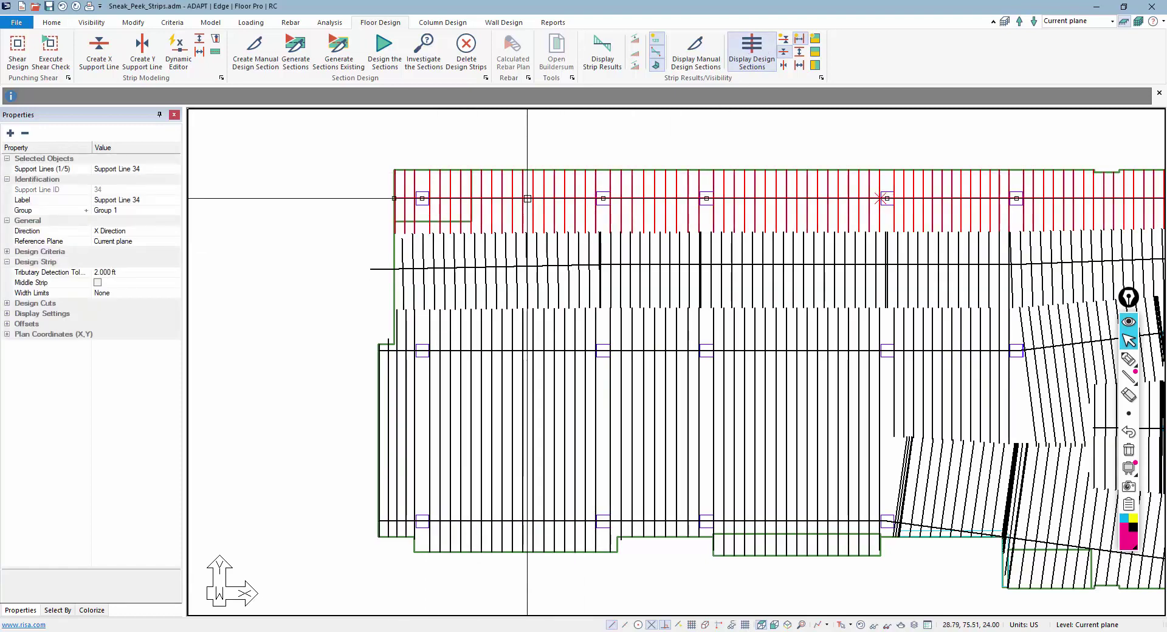
click(514, 263)
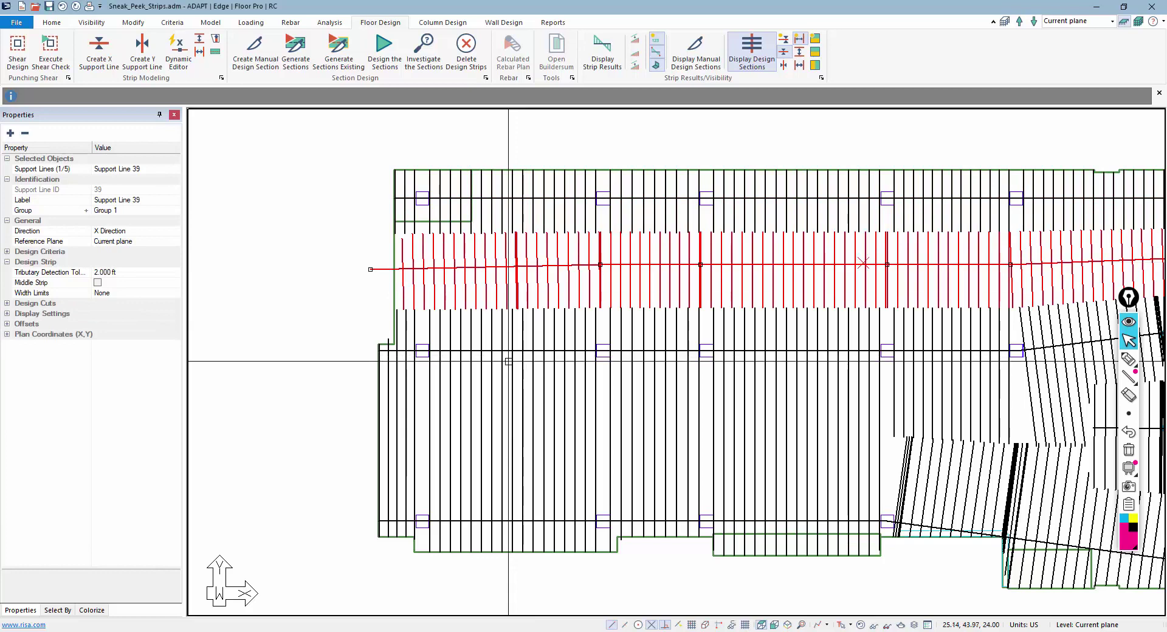
key(Escape)
Step: Limit the top-row support line's tributary width to a maximum of 3.000 ft per side and apply it
double_click(497, 216)
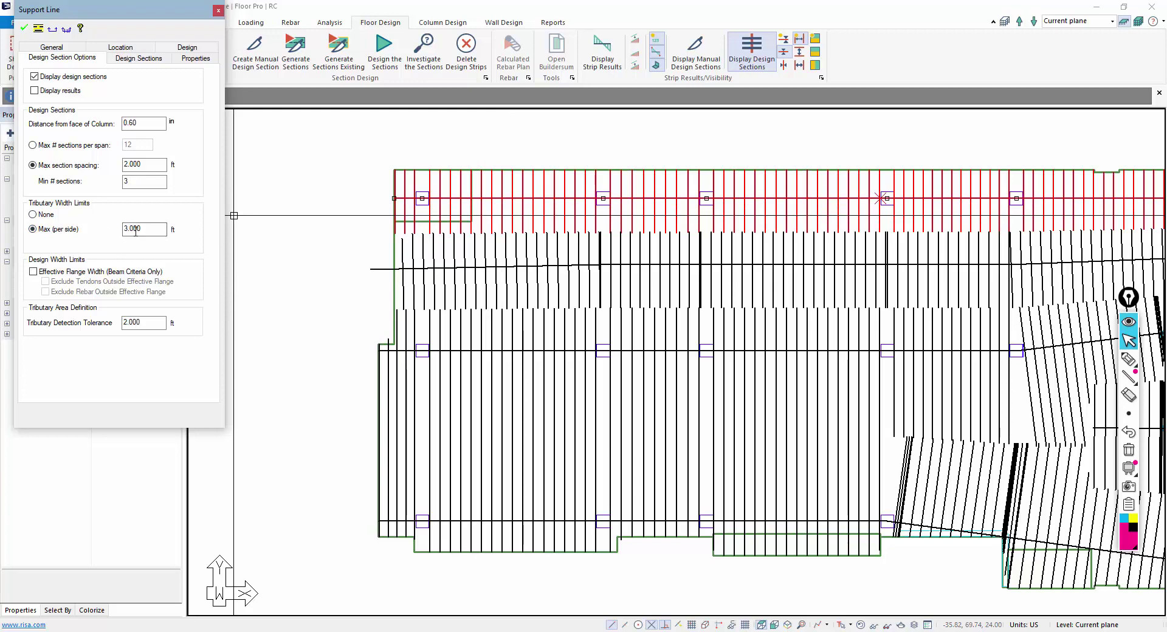
click(25, 30)
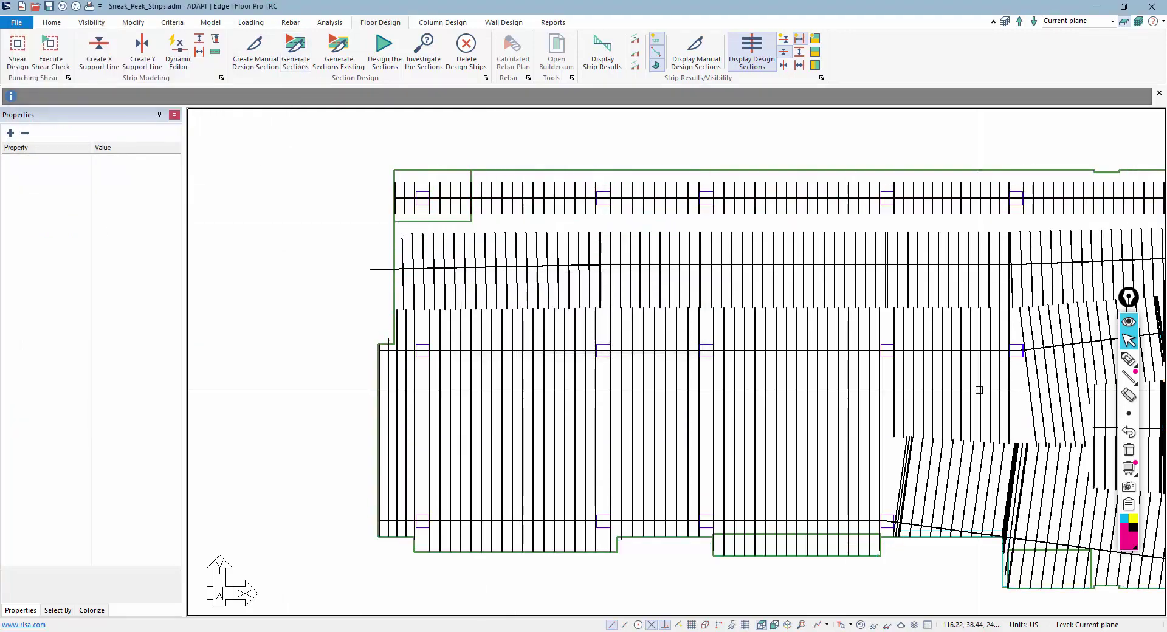
Step: Mark up the gap between the top-row line's design sections and those of the line below, and erase the markings
click(1129, 361)
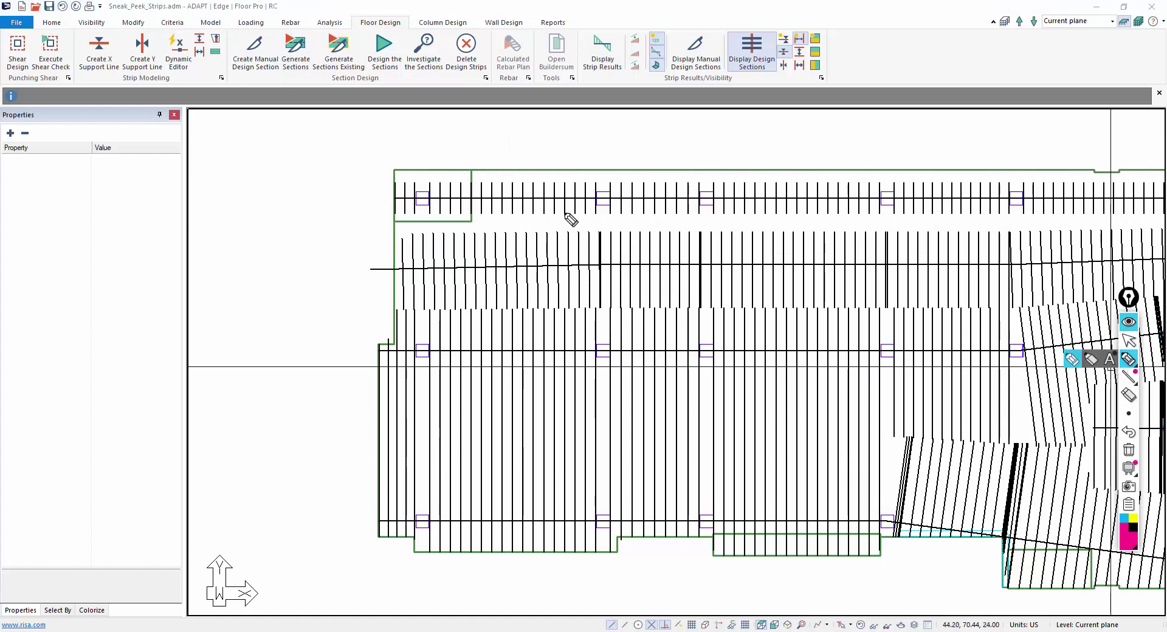
click(578, 216)
click(590, 234)
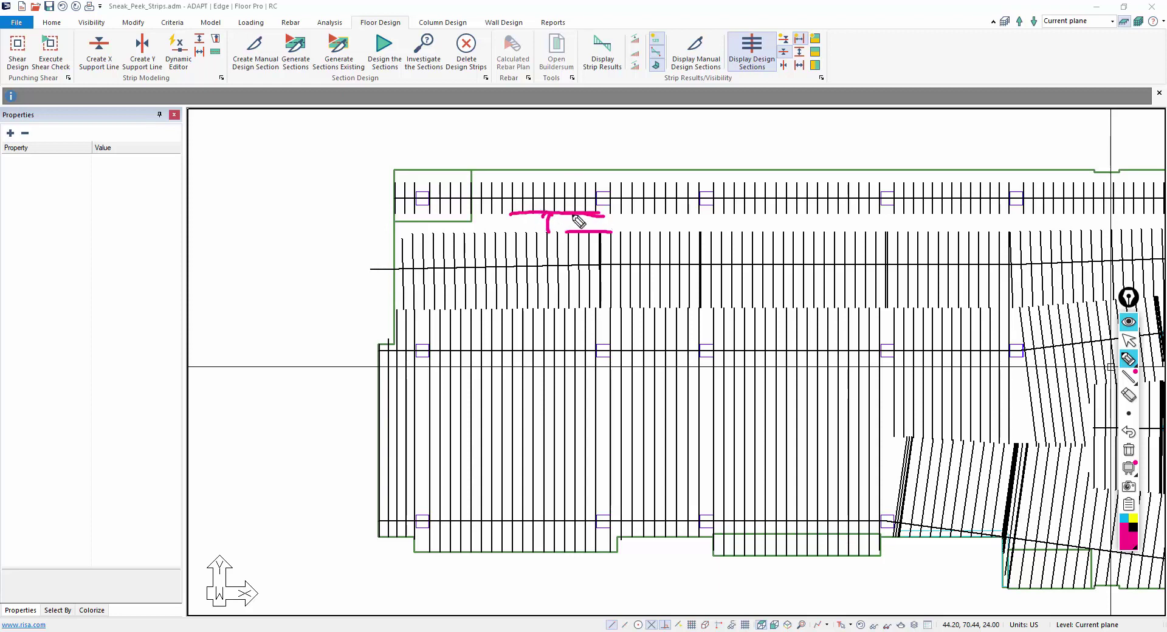
click(1129, 450)
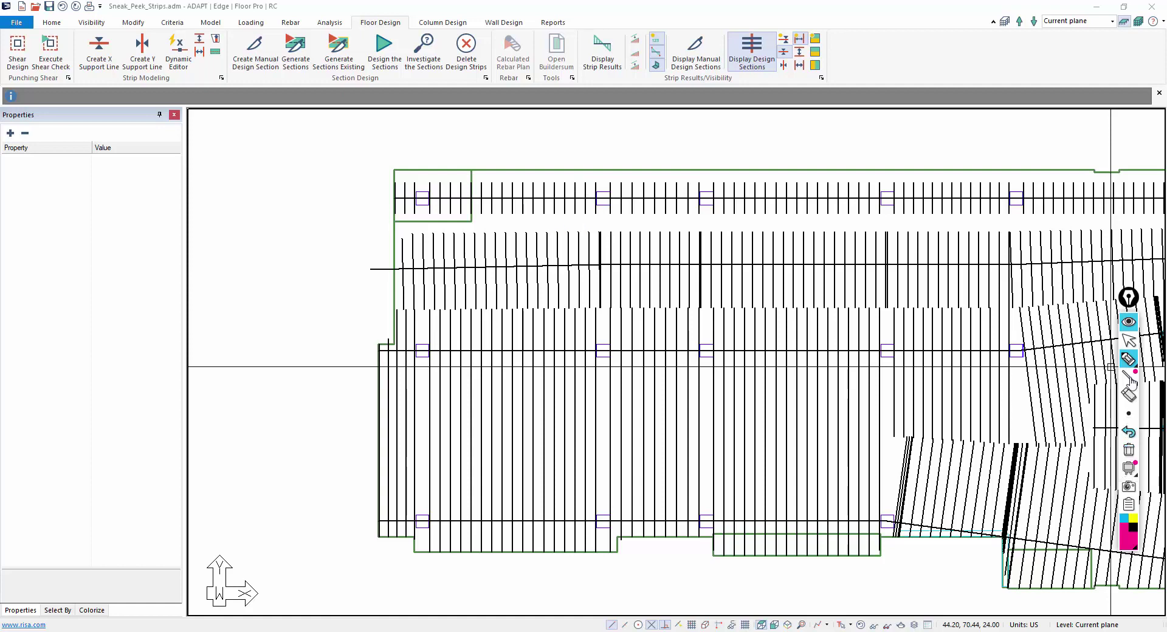
click(1128, 341)
Step: Check the design section options of the manually drawn support line below the top row and designate it as a middle strip
double_click(417, 267)
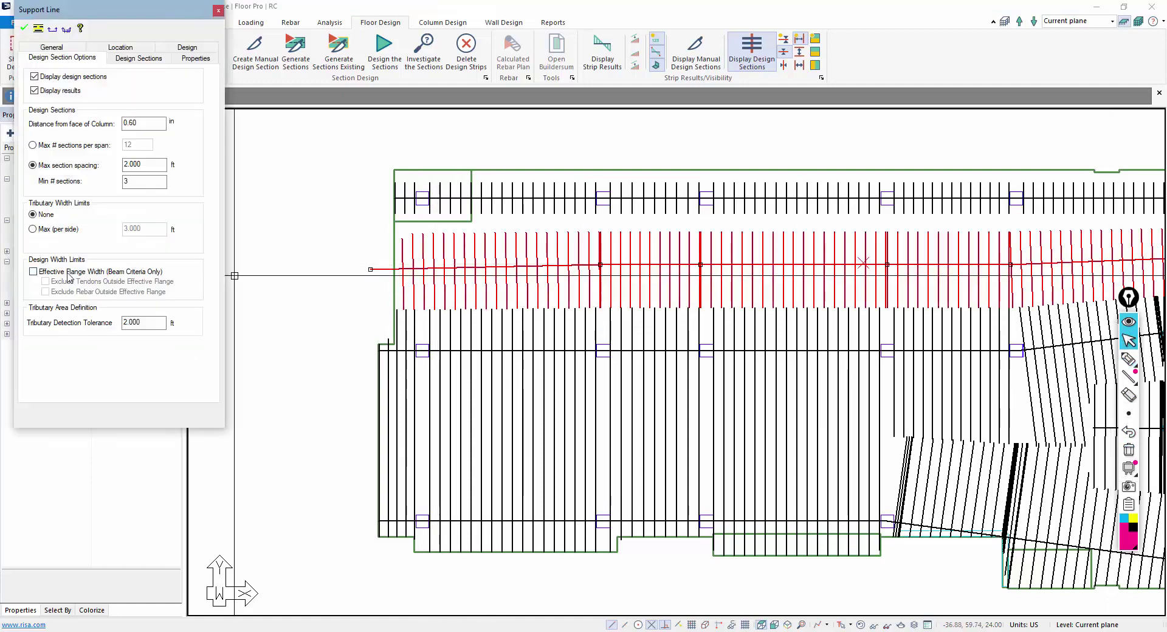
key(Escape)
click(97, 282)
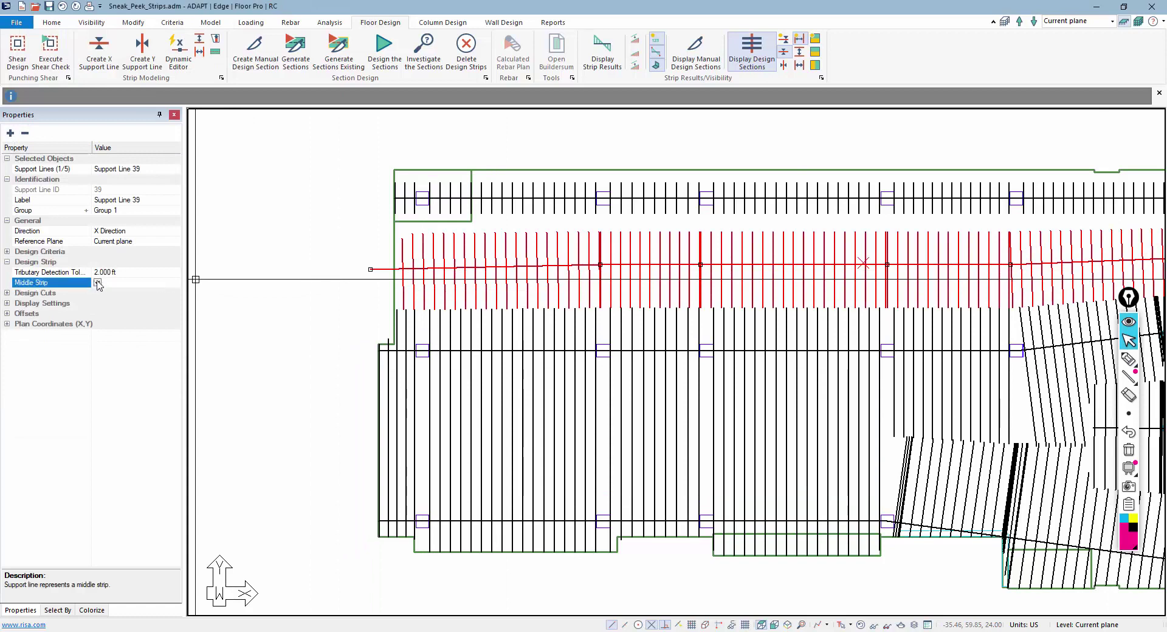
click(97, 283)
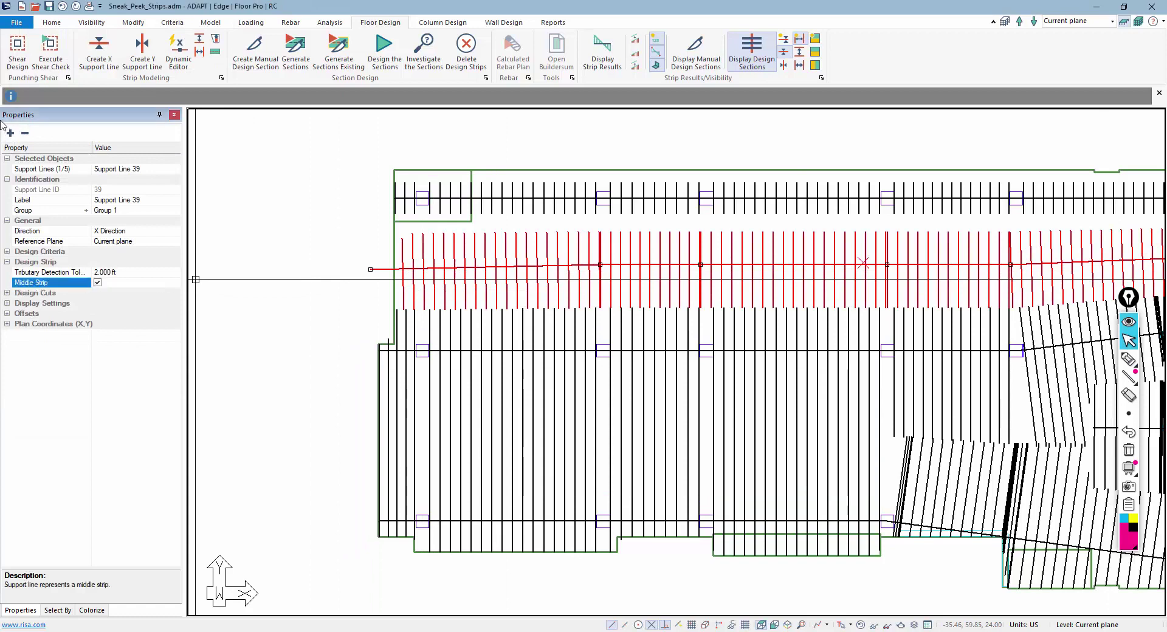
click(97, 283)
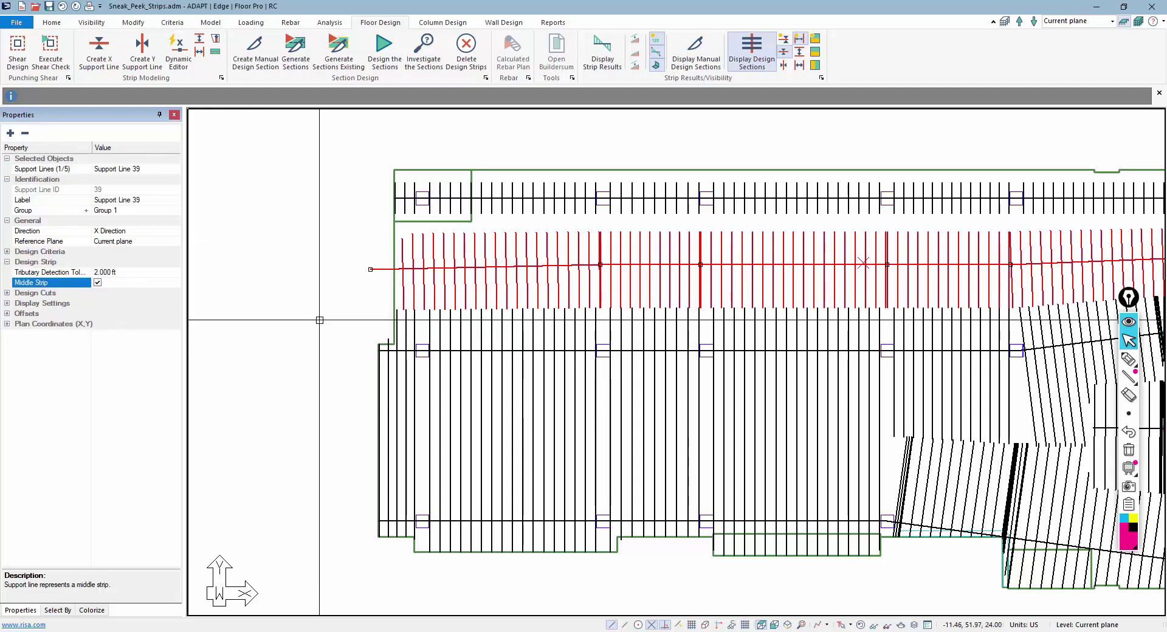
Step: Regenerate the design sections and select the manually drawn middle strip line to examine its extended tributary sections
scroll(330, 307, down, 1)
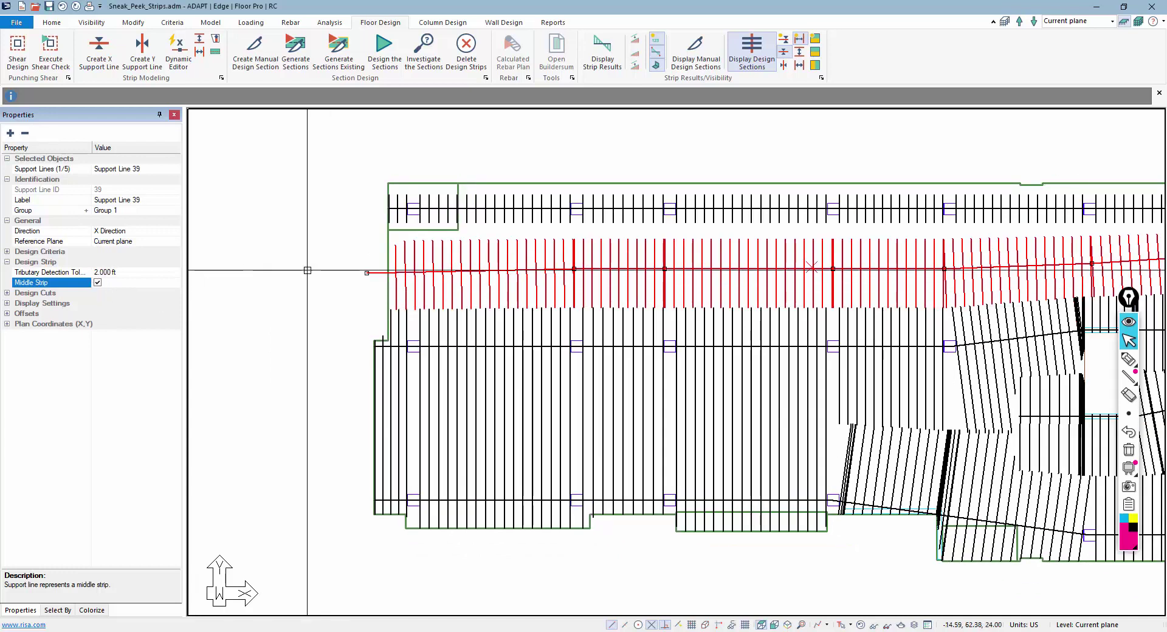
click(112, 273)
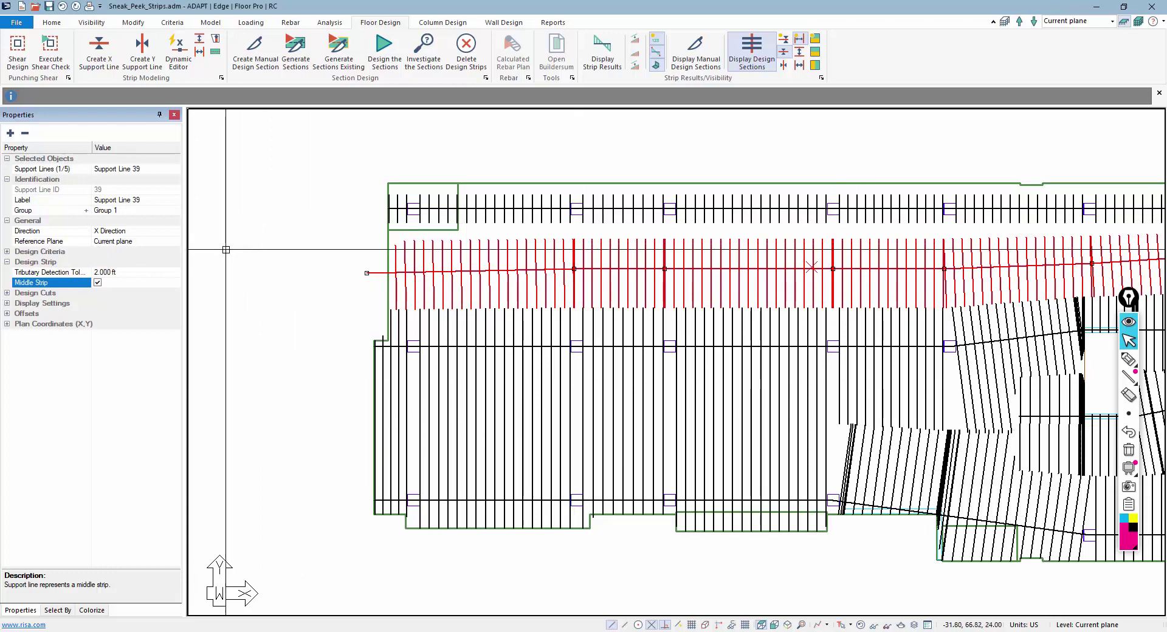
click(326, 190)
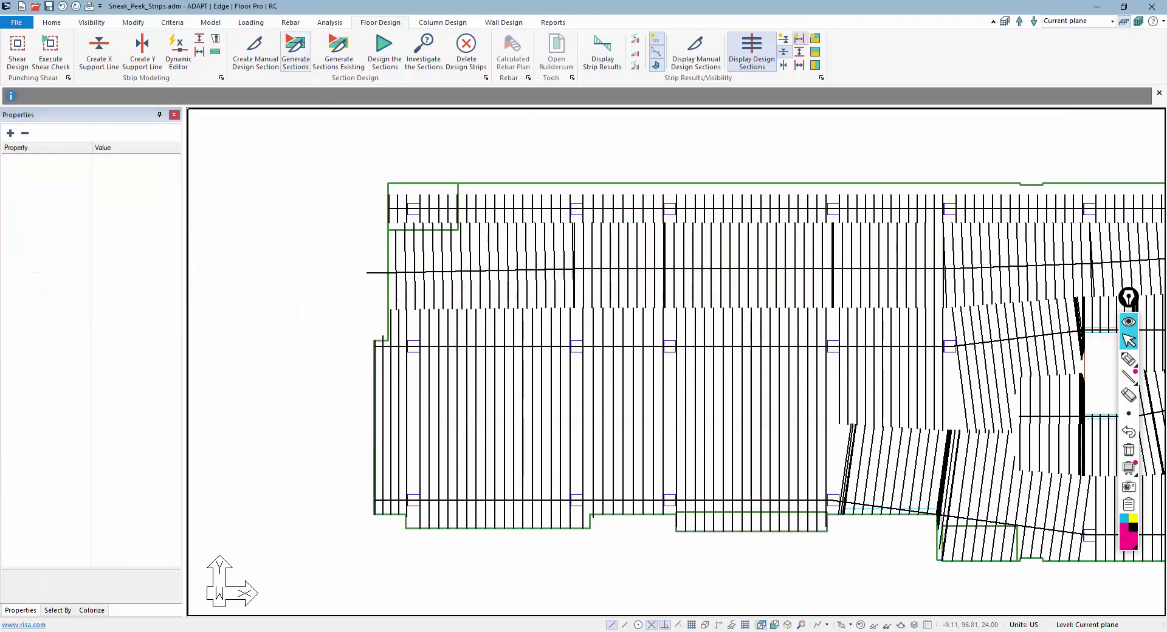
click(476, 274)
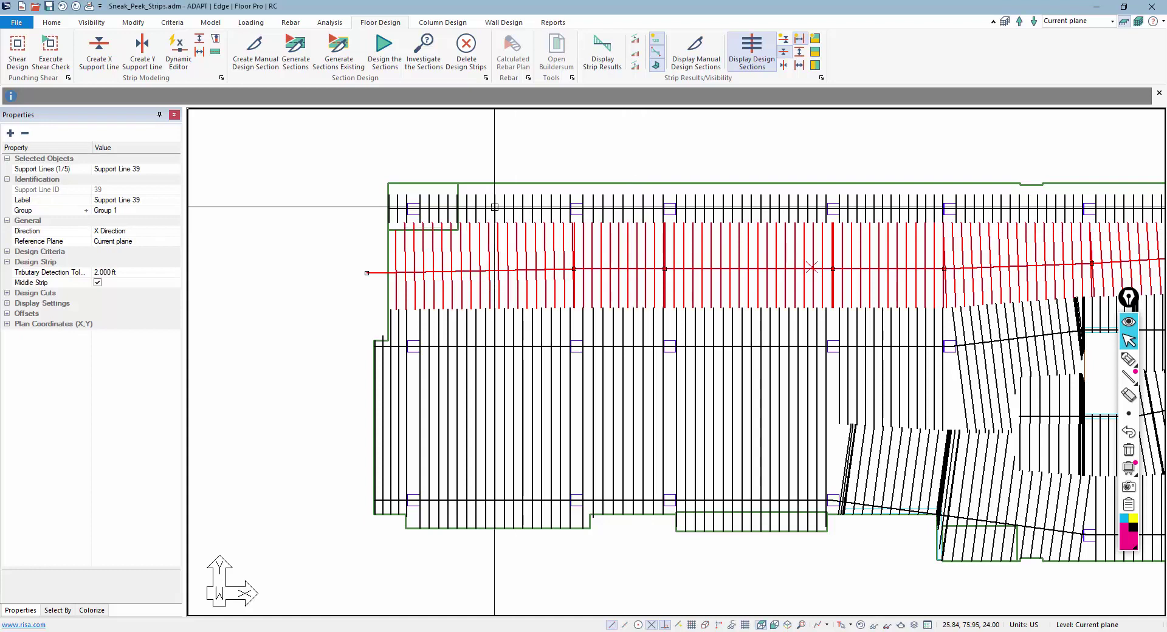
Step: Set the top-row support line's tributary width limits to None and regenerate the design sections
double_click(626, 209)
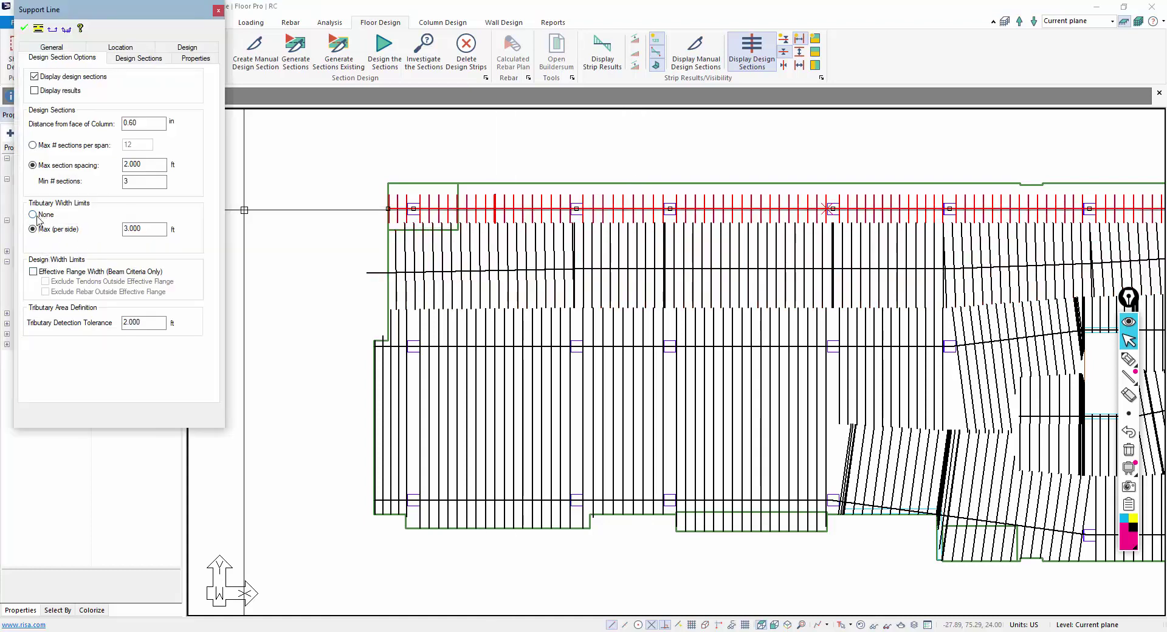
key(Escape)
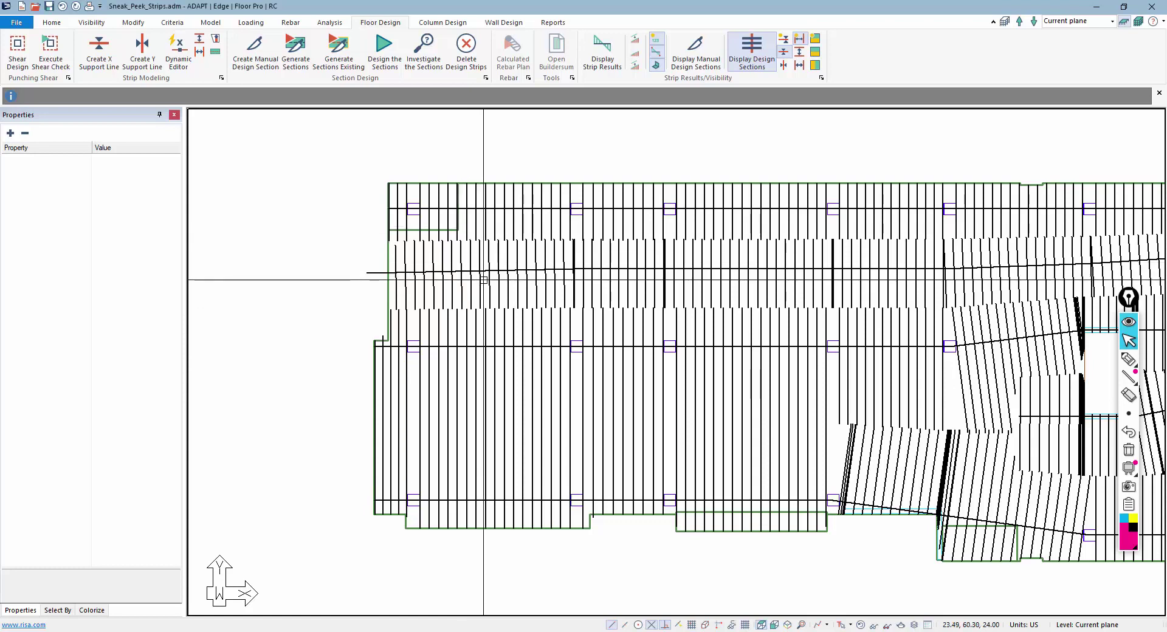
scroll(344, 307, down, 2)
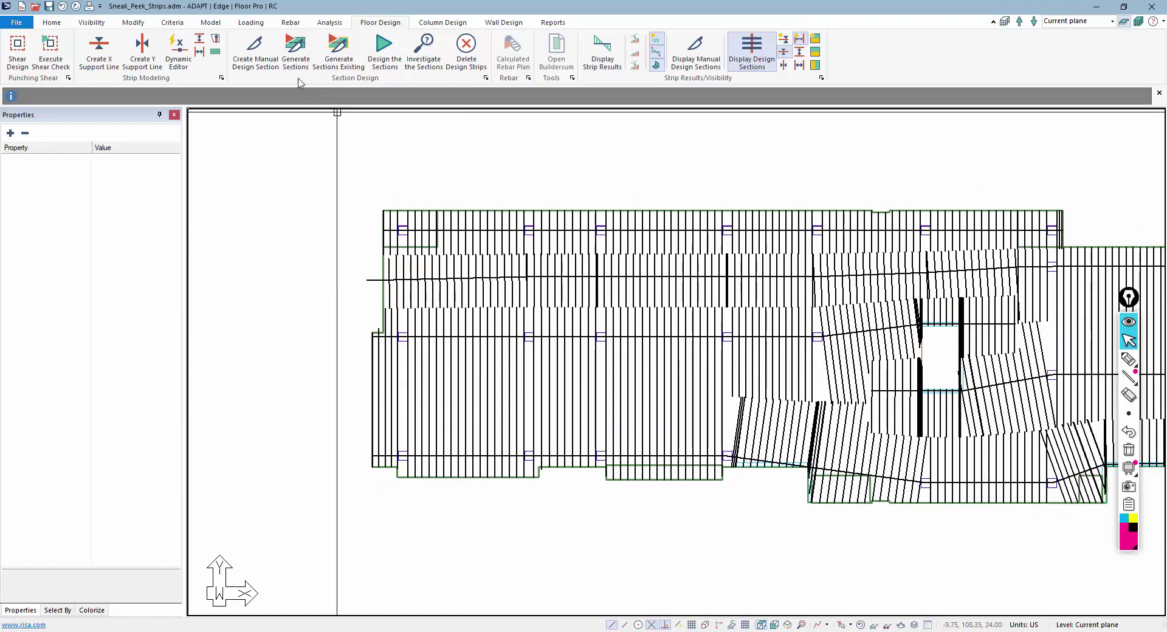
Step: Clear the generated design strips and delete the manually drawn support line below the top row
click(466, 52)
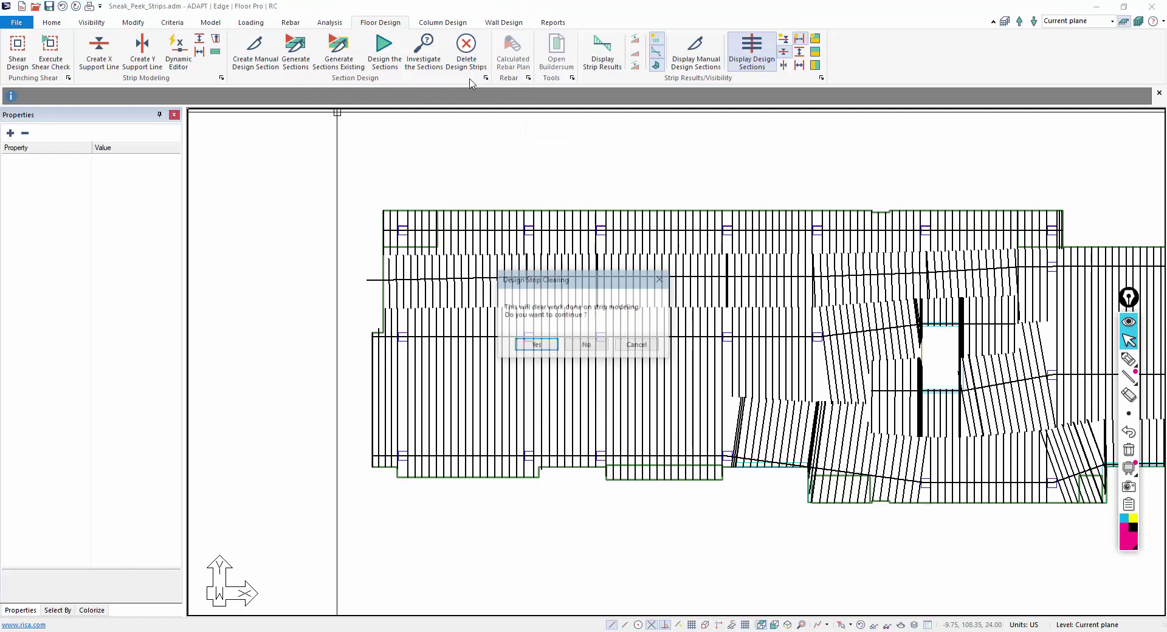
click(535, 345)
click(370, 281)
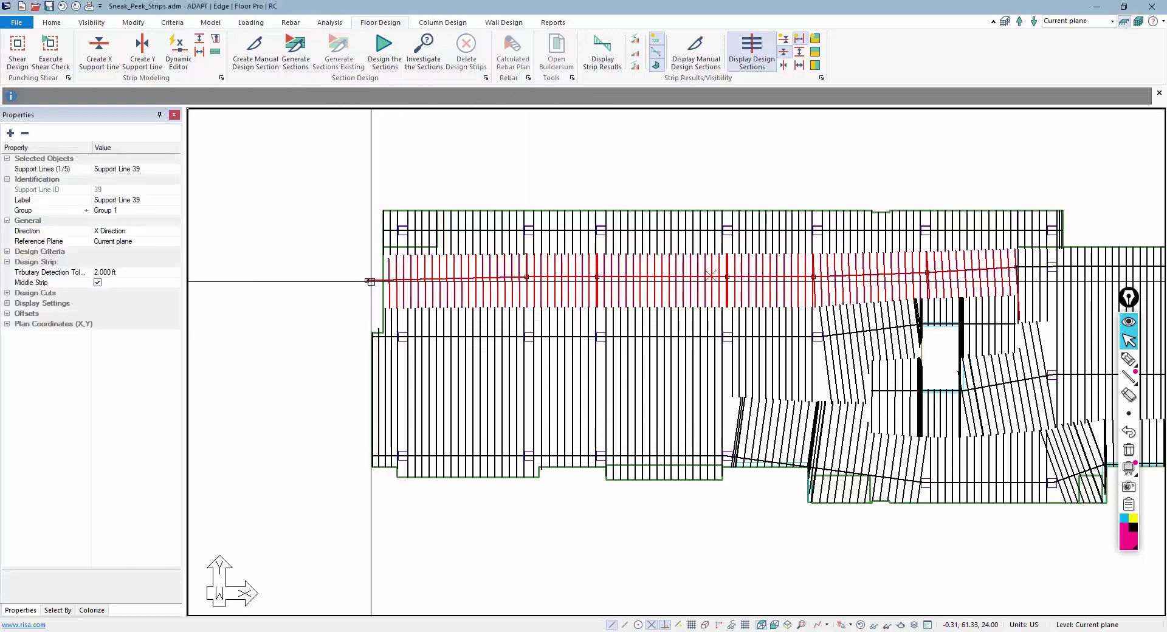
key(Delete)
Step: With Create middle strip support line enabled in the Dynamic Editor, draw an X-direction line below the top row and generate its design sections
click(177, 57)
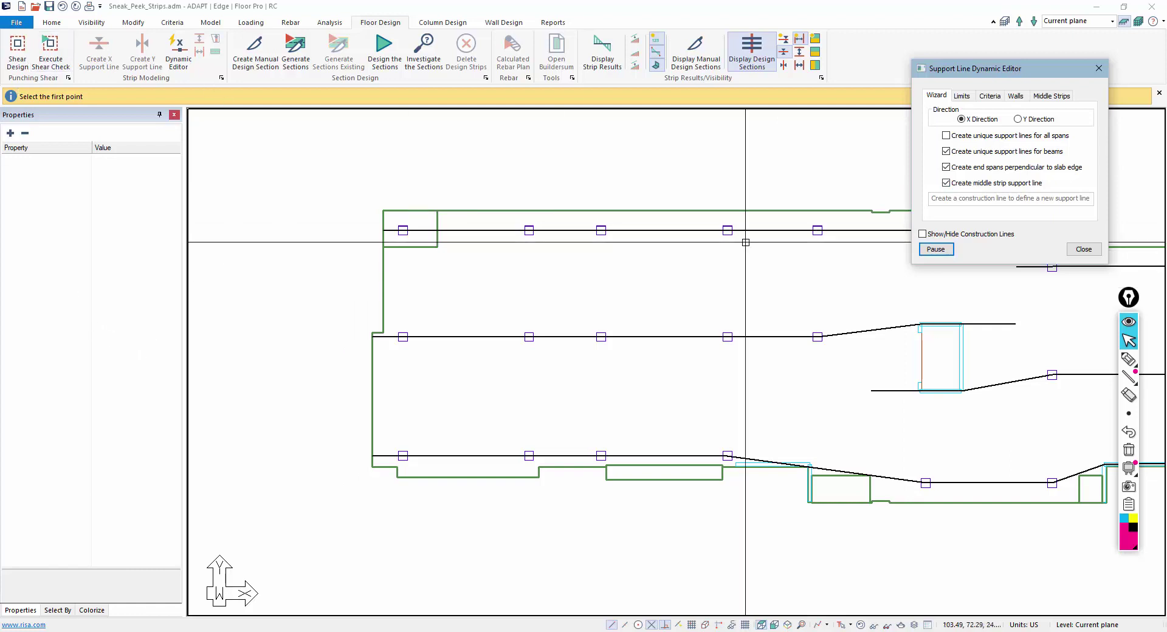
click(373, 286)
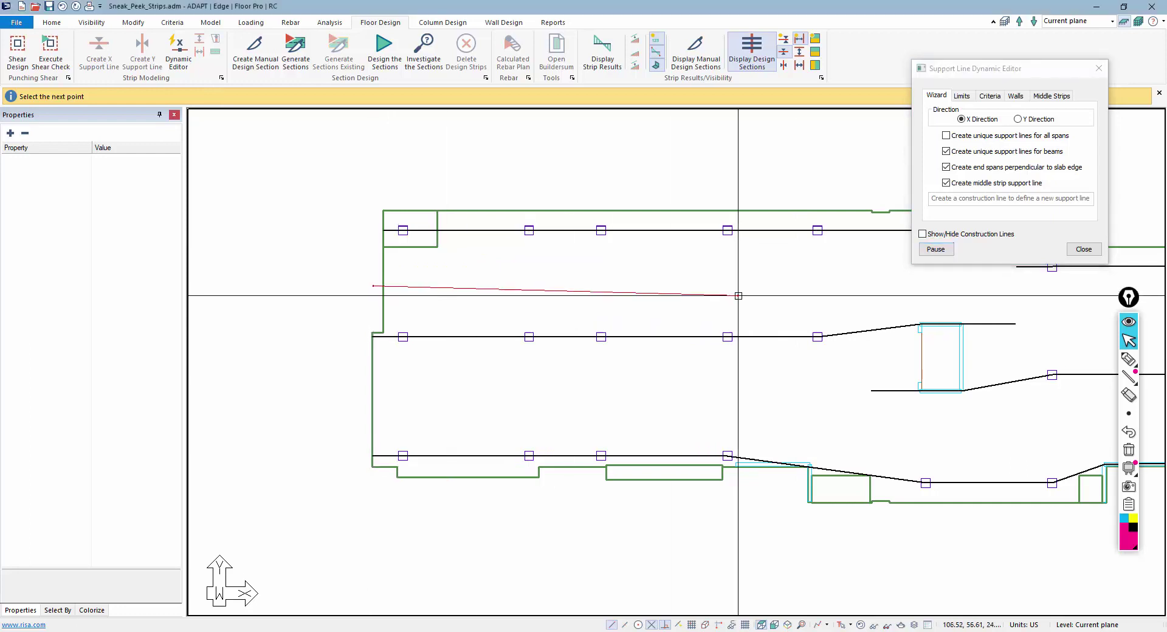
scroll(538, 281, down, 3)
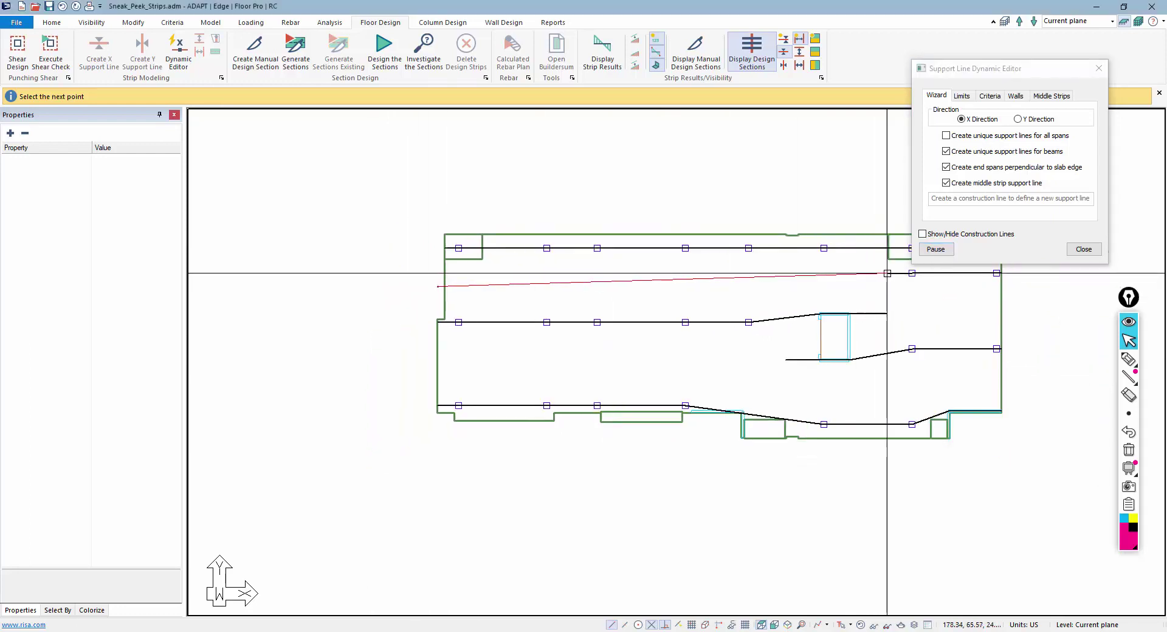
click(880, 274)
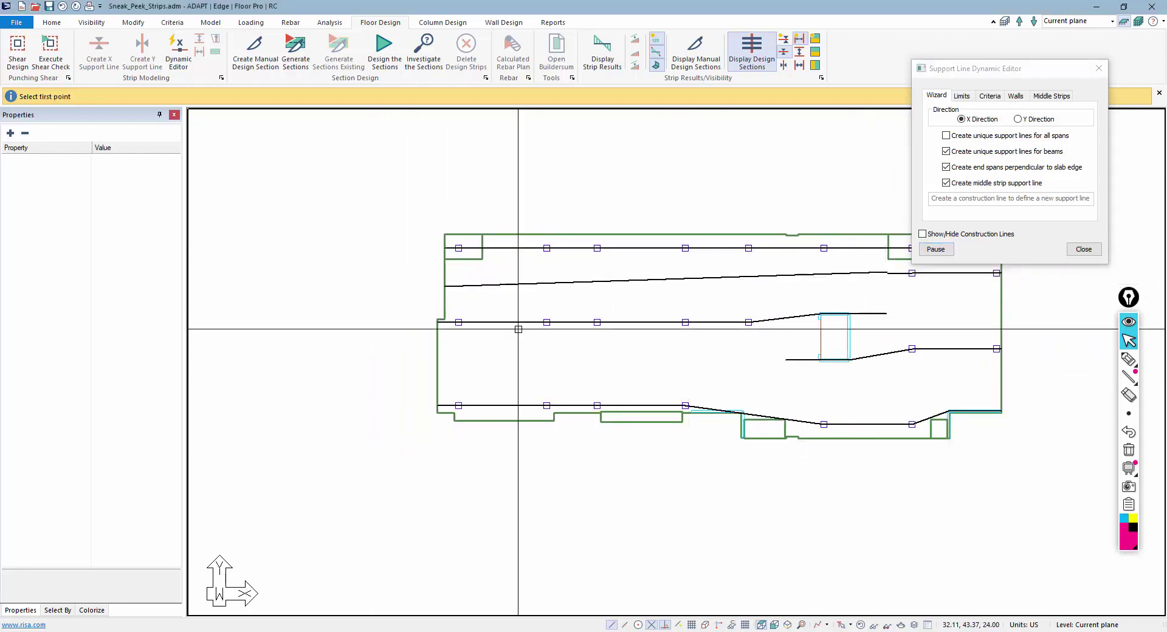
click(935, 251)
click(935, 252)
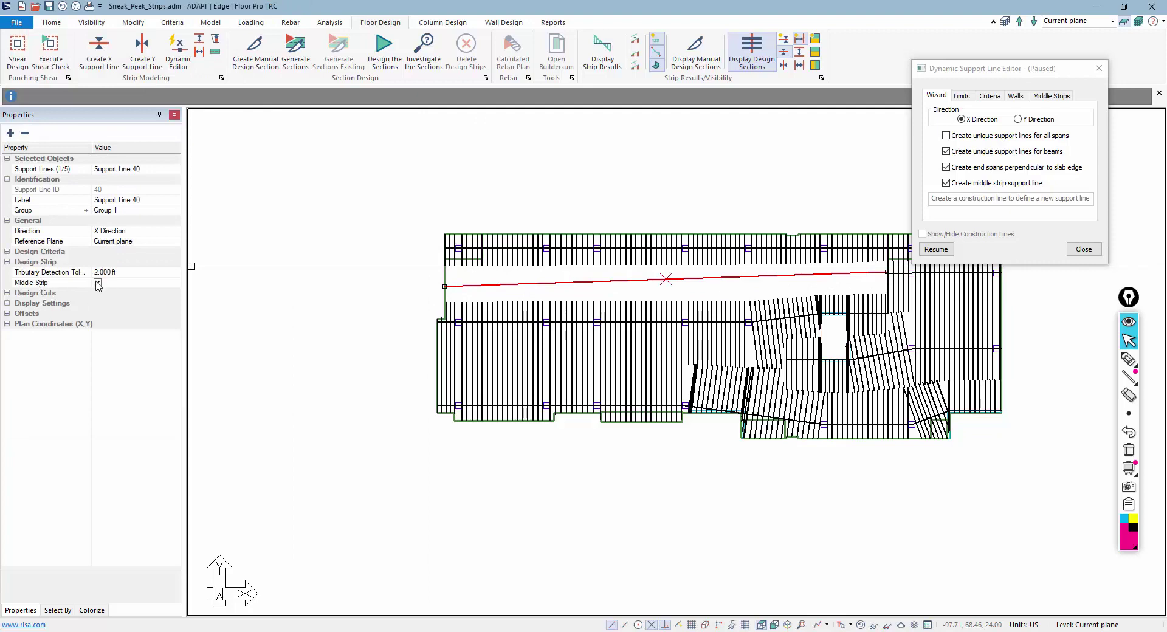
Step: Delete the newly drawn middle strip line and turn off Create middle strip support line in the Dynamic Editor wizard
click(948, 185)
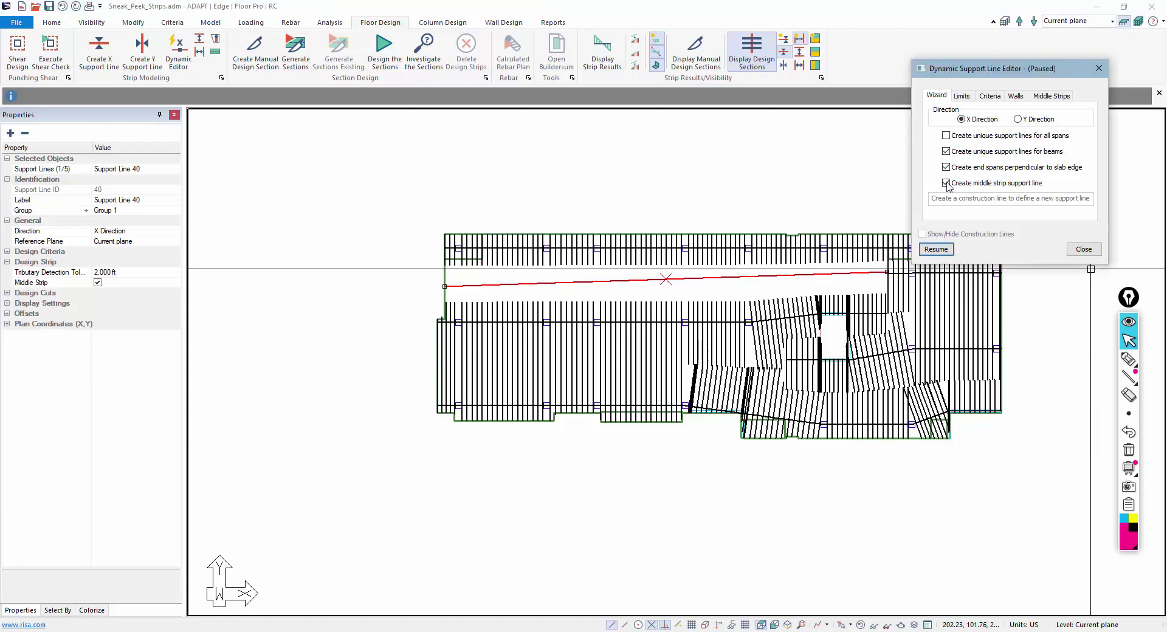
click(946, 183)
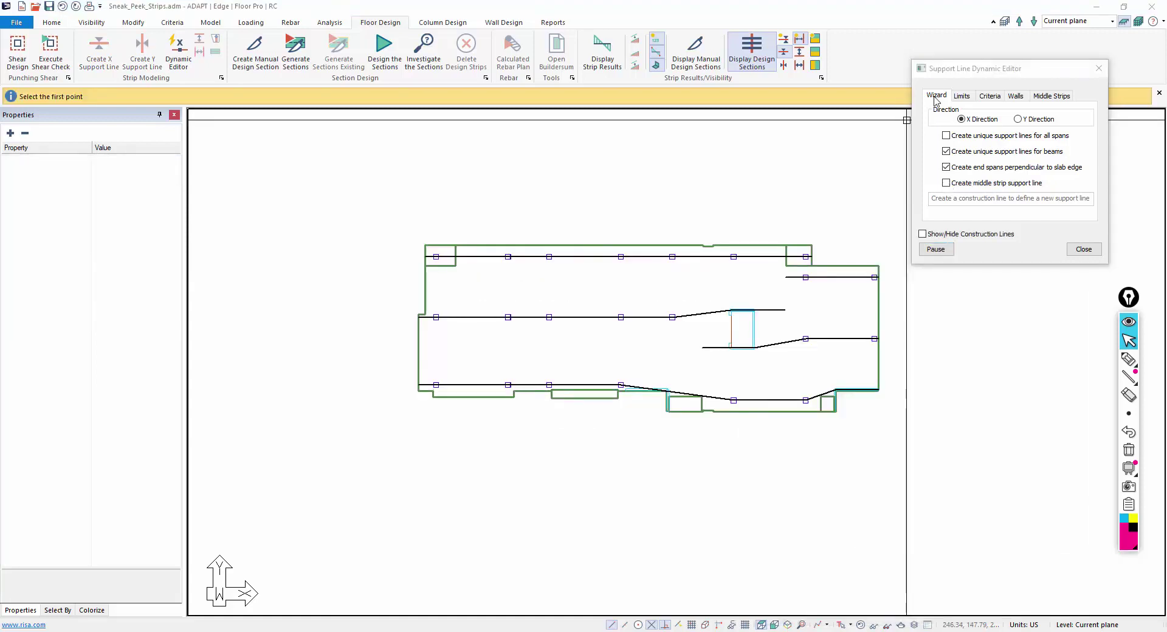
Step: Create all X-direction middle strips automatically with a 4.00 ft minimum span distance and generate the design sections
click(1054, 97)
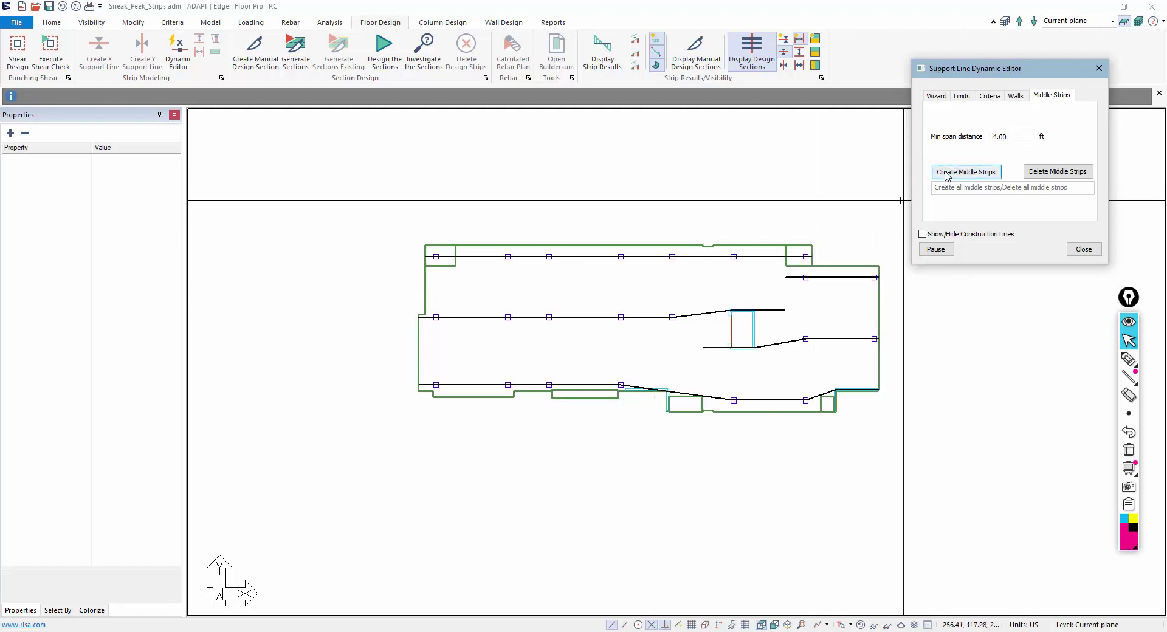
click(965, 172)
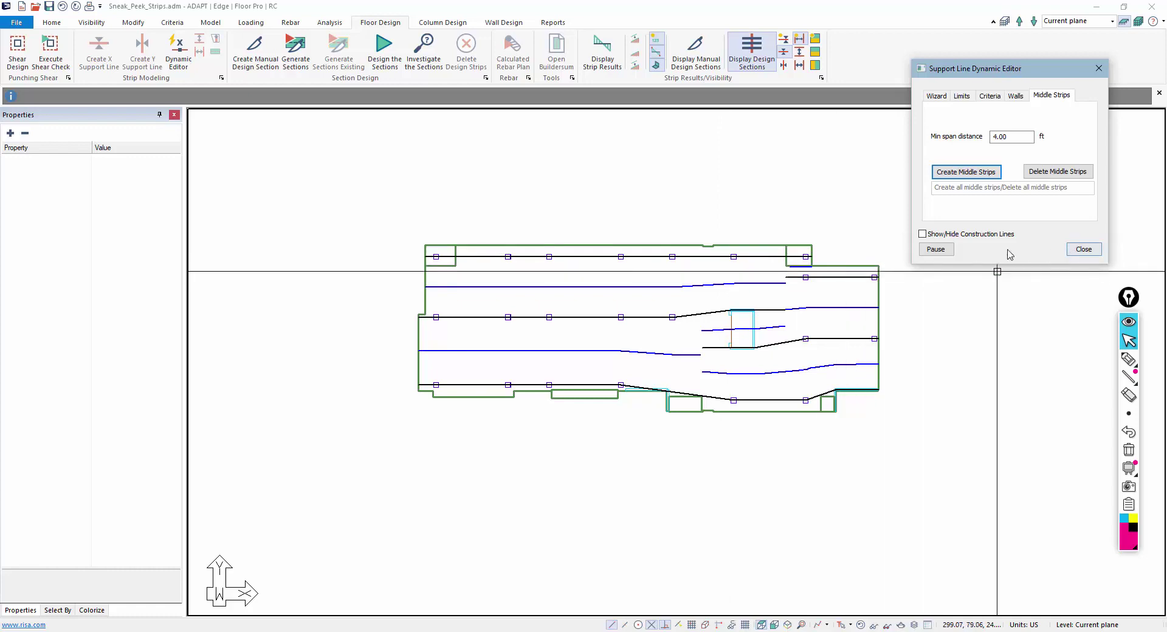
click(935, 249)
click(290, 52)
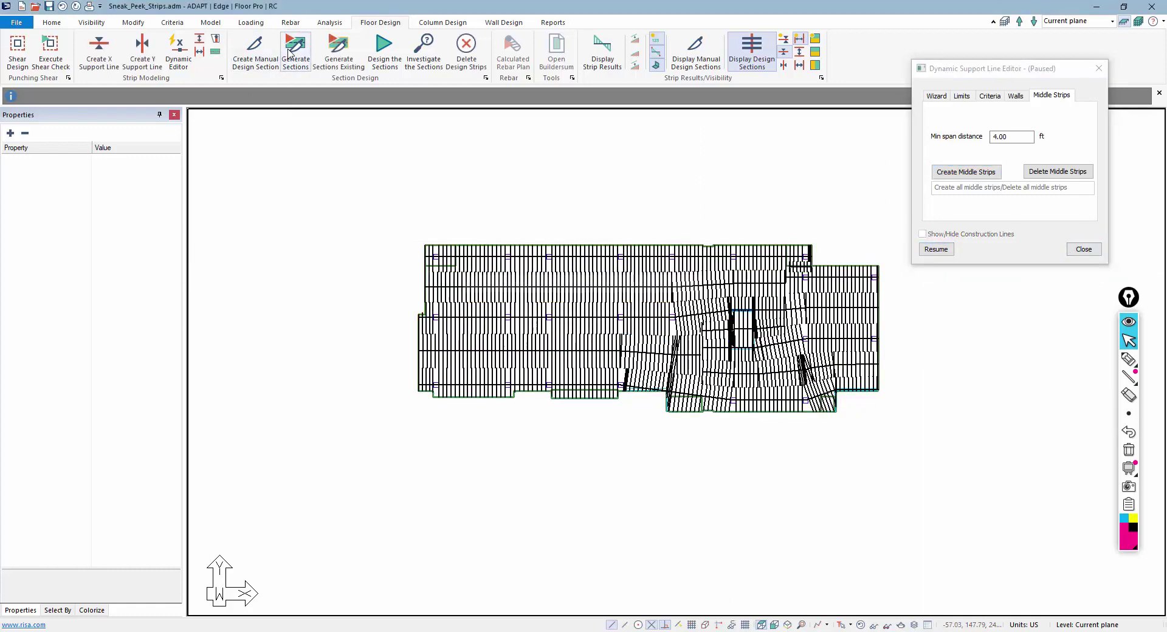
Step: Compare the Middle Strip property of the uppermost middle strip line with the bottom column line, and close the Dynamic Editor
click(563, 286)
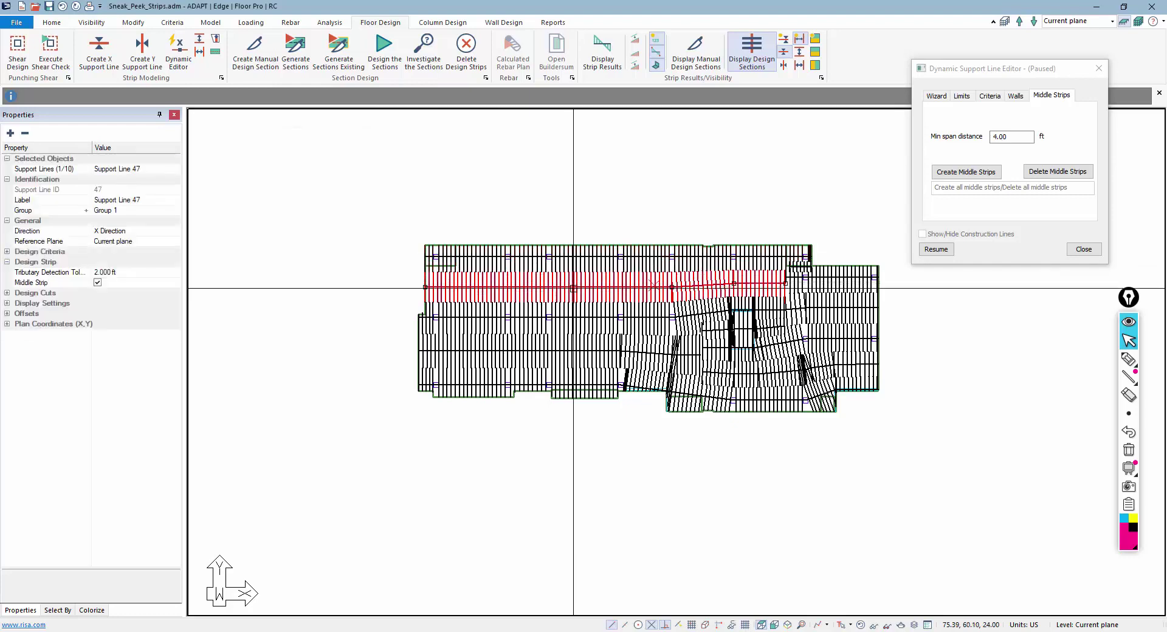
click(518, 378)
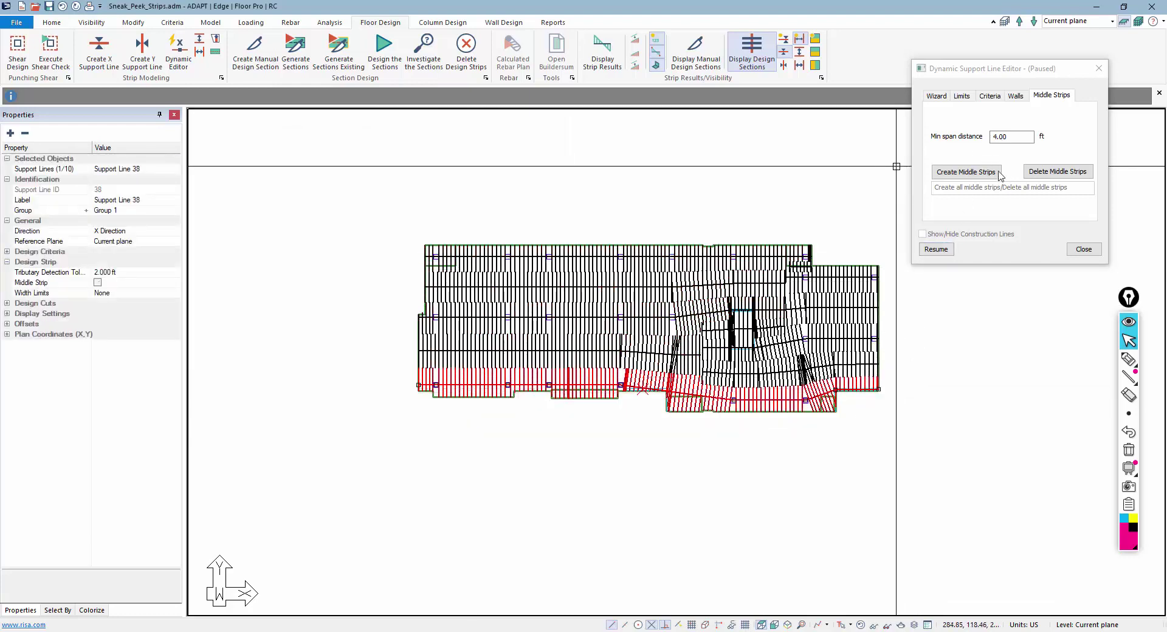
click(781, 167)
click(1084, 249)
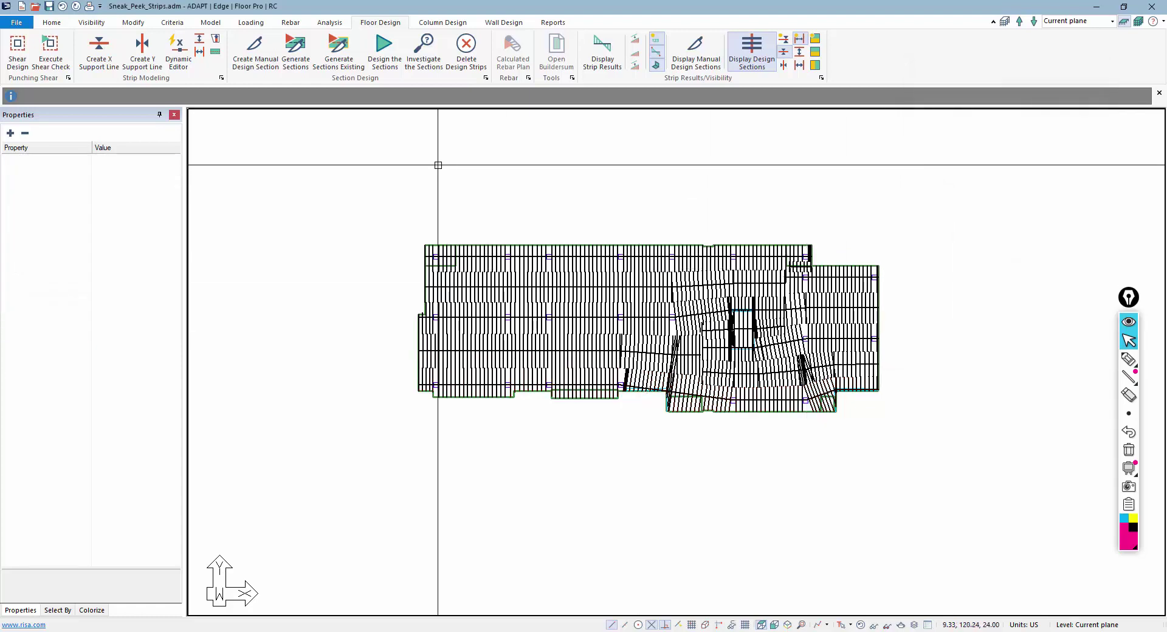
Step: Delete the generated design strips and turn off the display of design sections across the slab
click(465, 51)
click(536, 345)
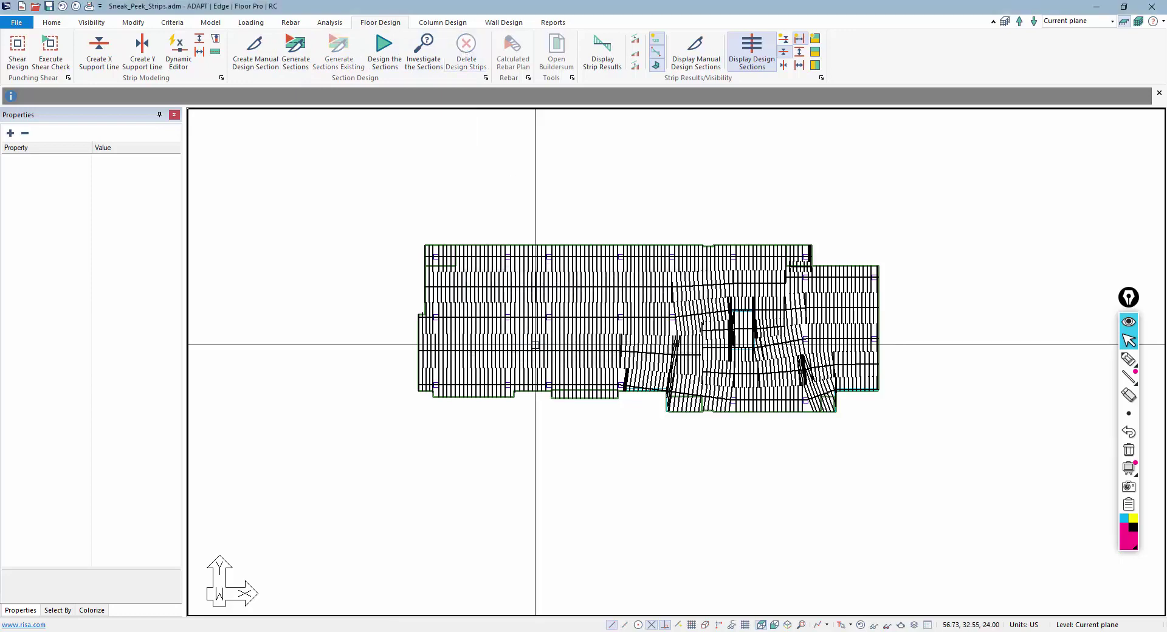
click(754, 58)
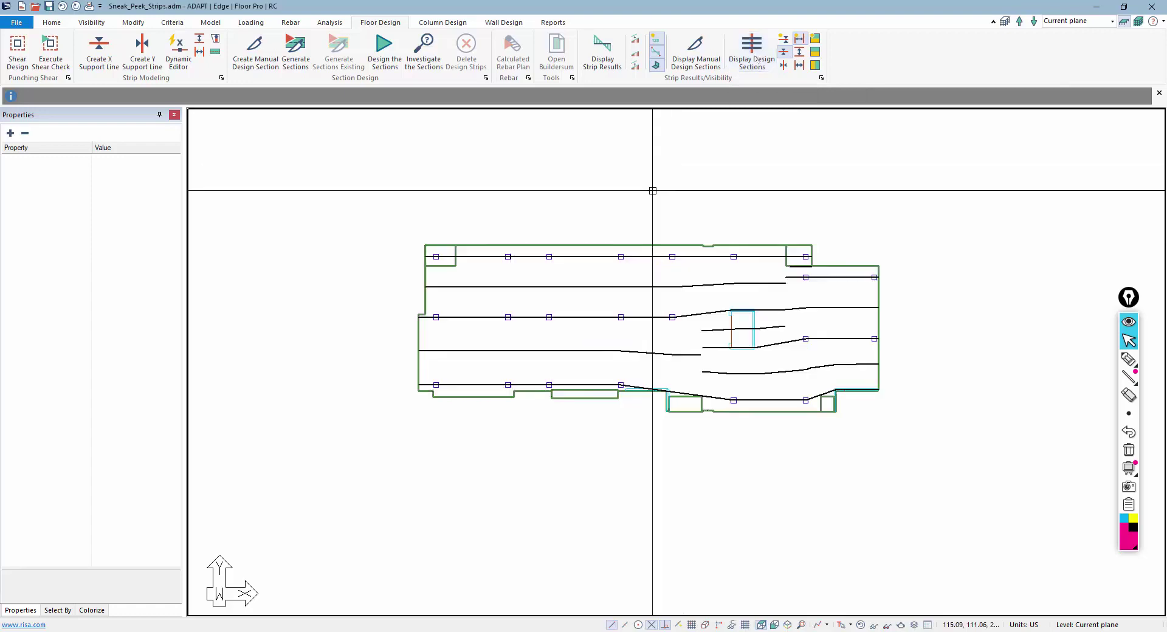
Step: Review the design section options and Design Strip properties of the middle strip line below the top row
double_click(617, 286)
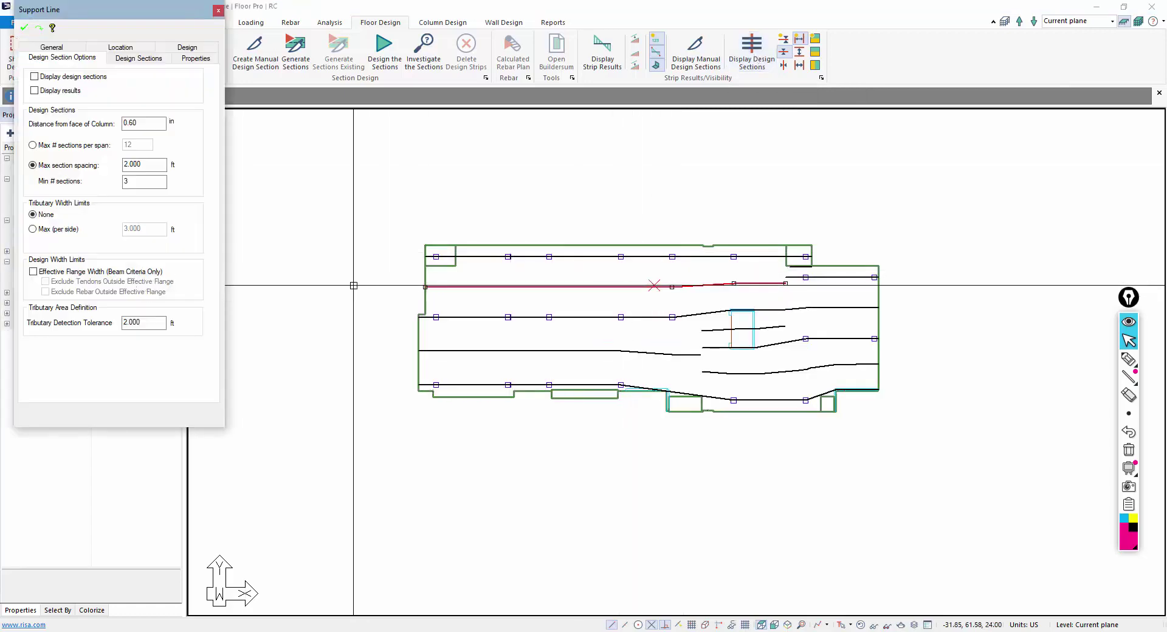
key(Escape)
click(349, 312)
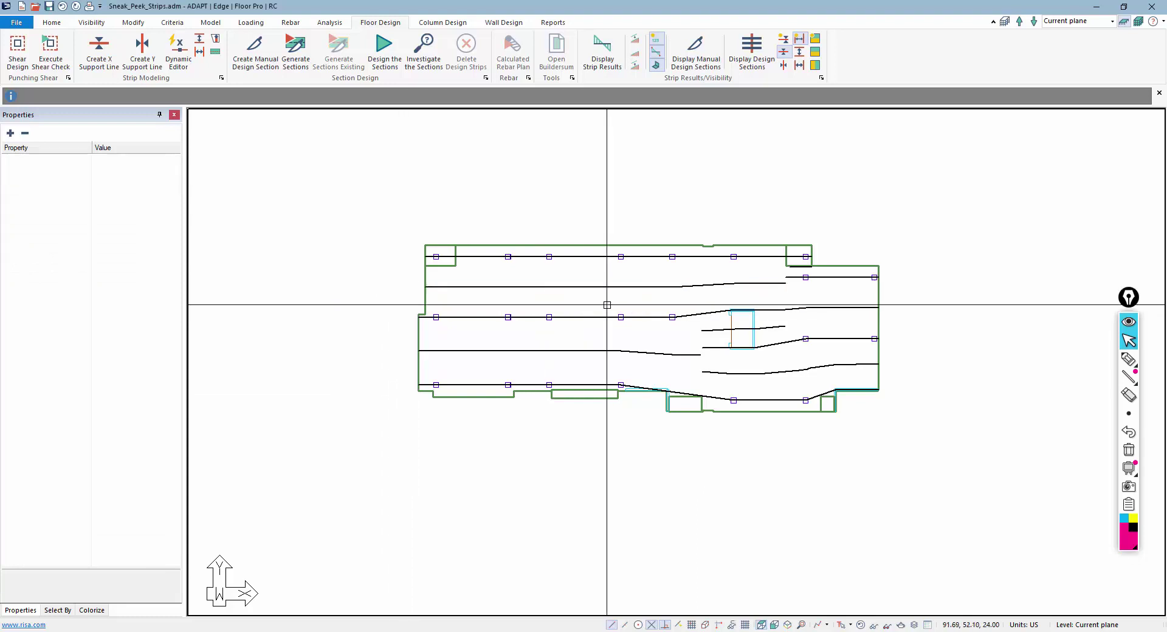
click(615, 286)
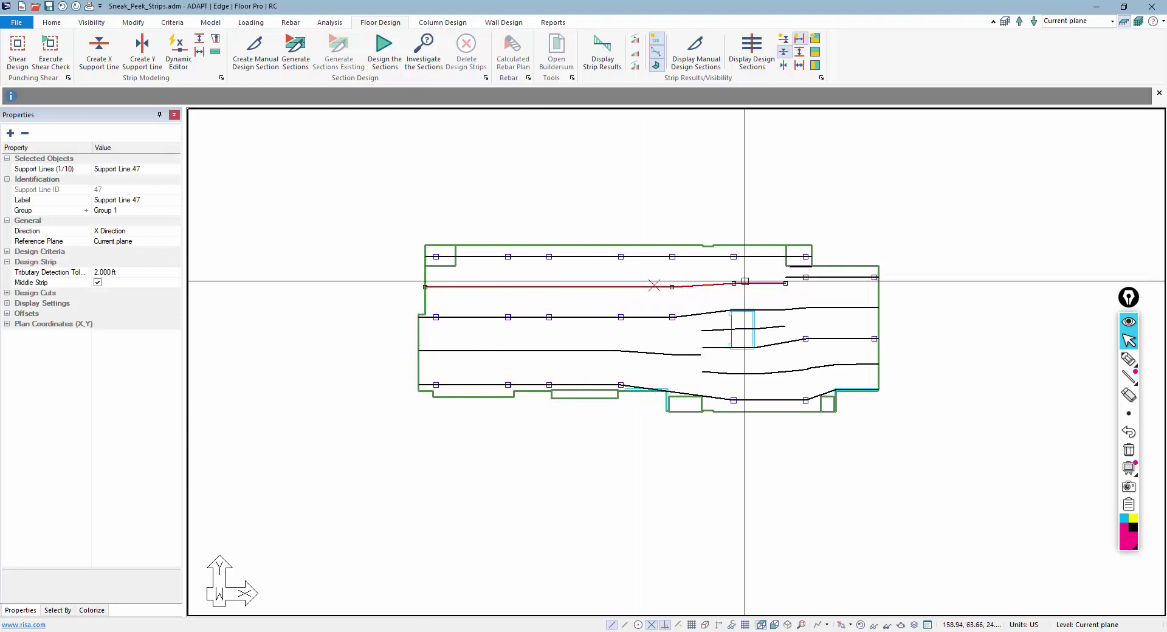
double_click(778, 288)
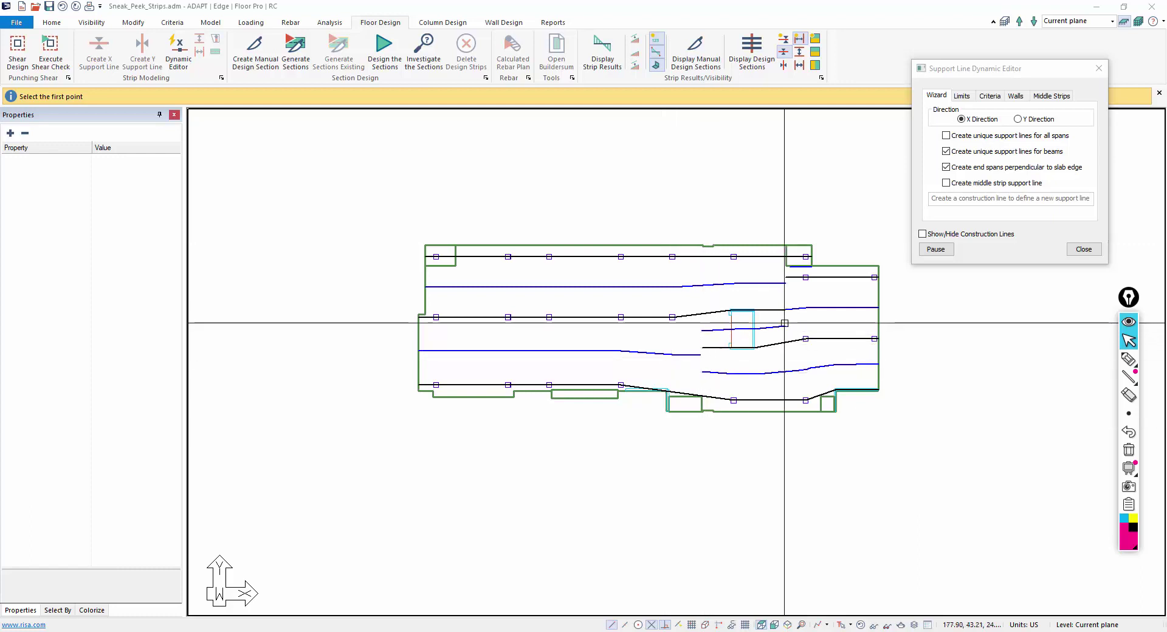
Step: Pause the Dynamic Editor and delete the short middle strip line running through the core opening
click(753, 328)
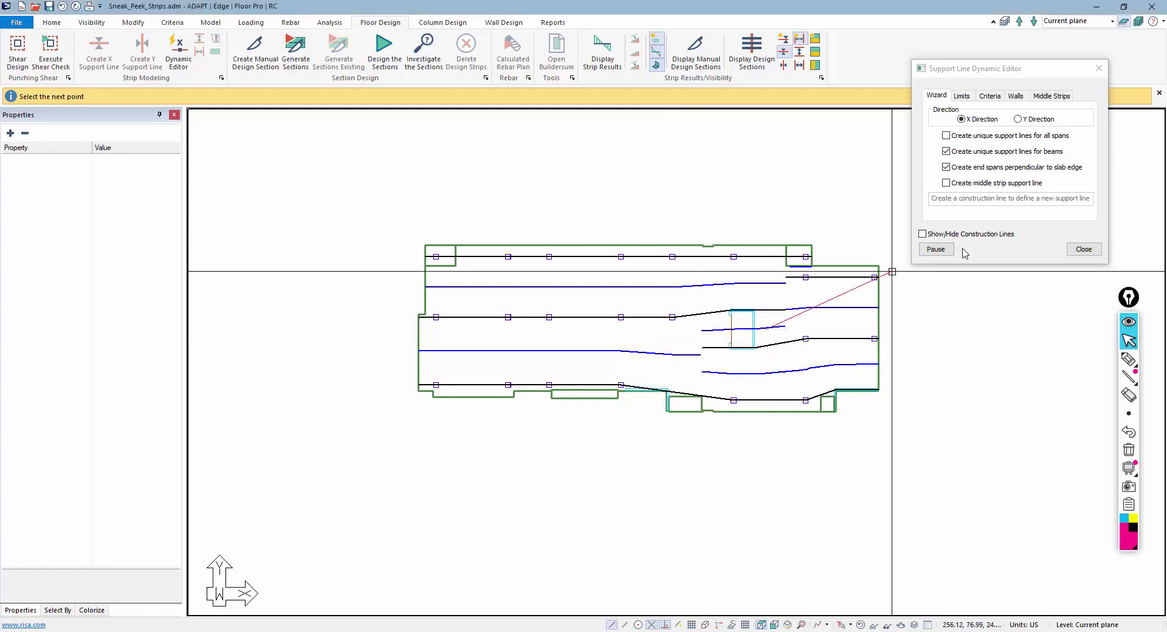
click(936, 249)
click(772, 327)
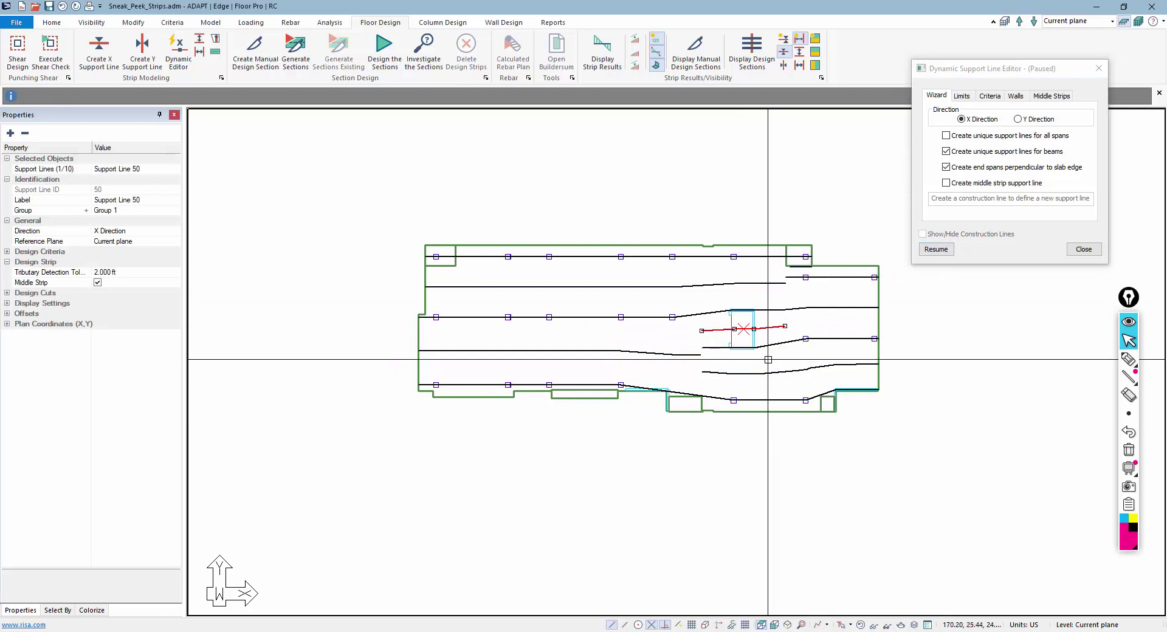
key(Delete)
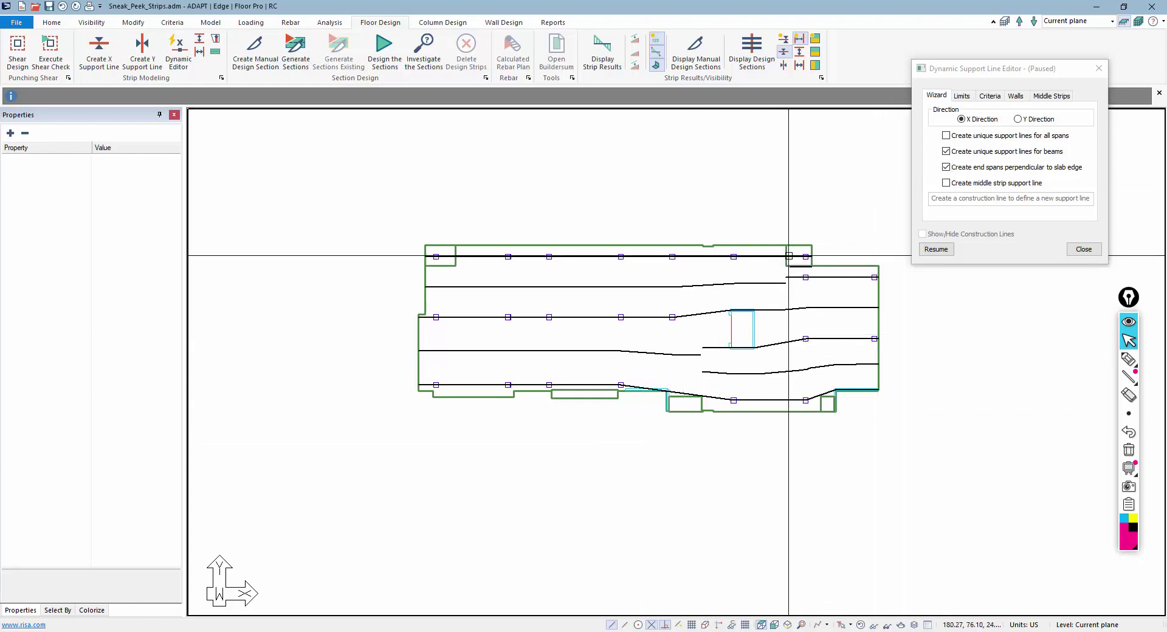
Step: Resume the editor, delete all middle strips and recreate them with a 4.00 ft minimum span distance
click(1054, 101)
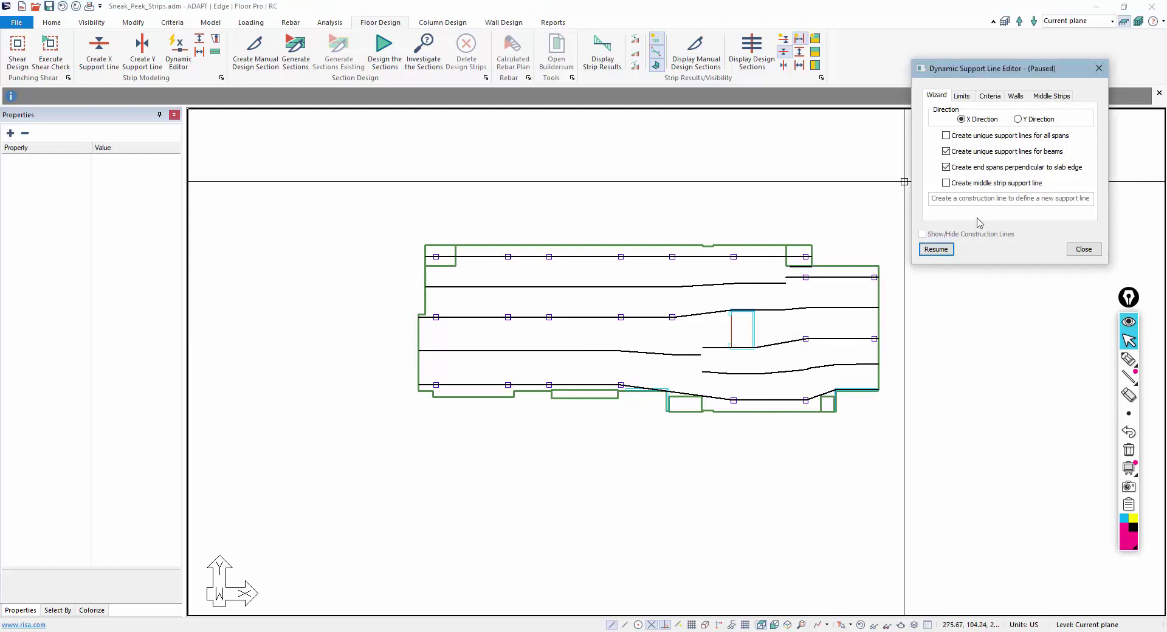
click(936, 249)
click(1051, 96)
click(1052, 172)
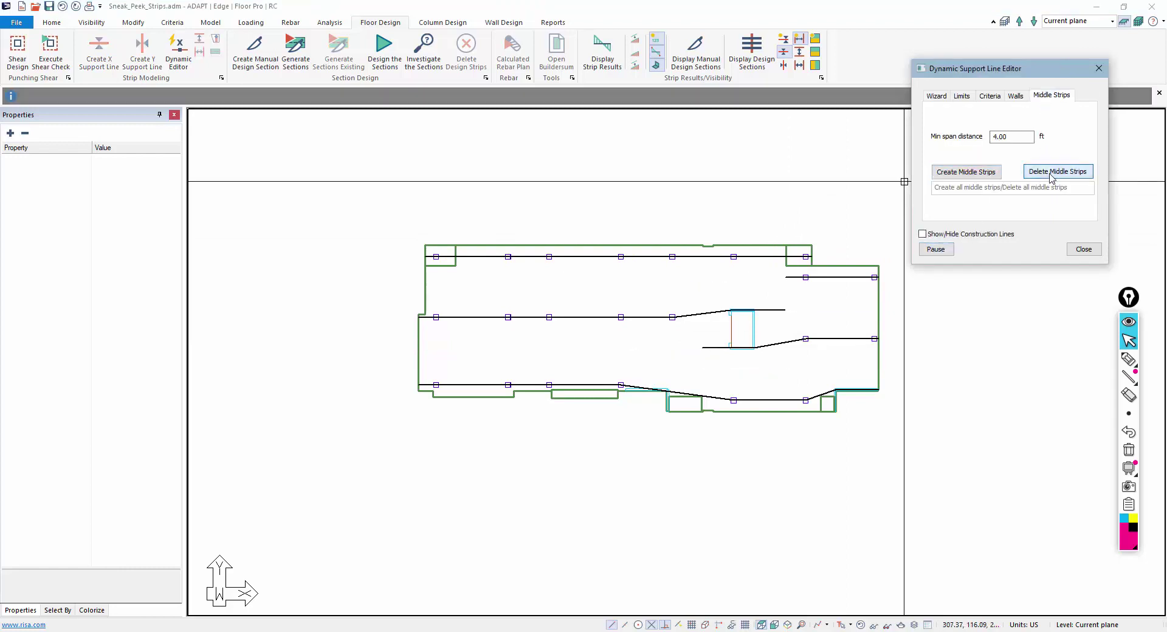
click(973, 174)
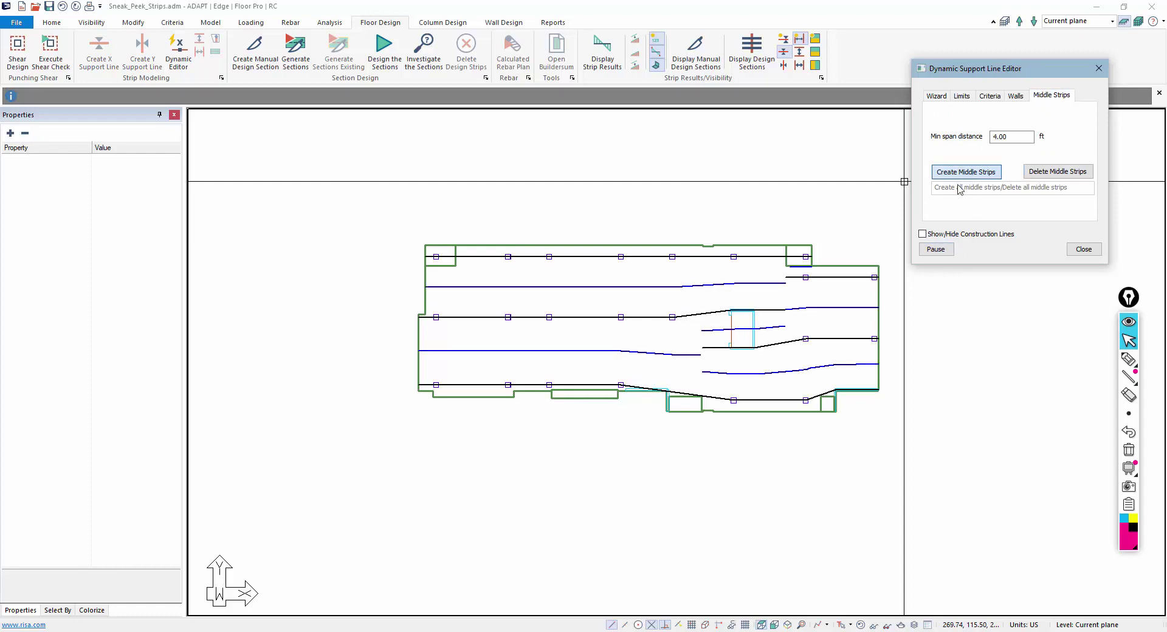
Step: Pause the editor to generate and display the design sections across the slab, and resume editing
click(936, 250)
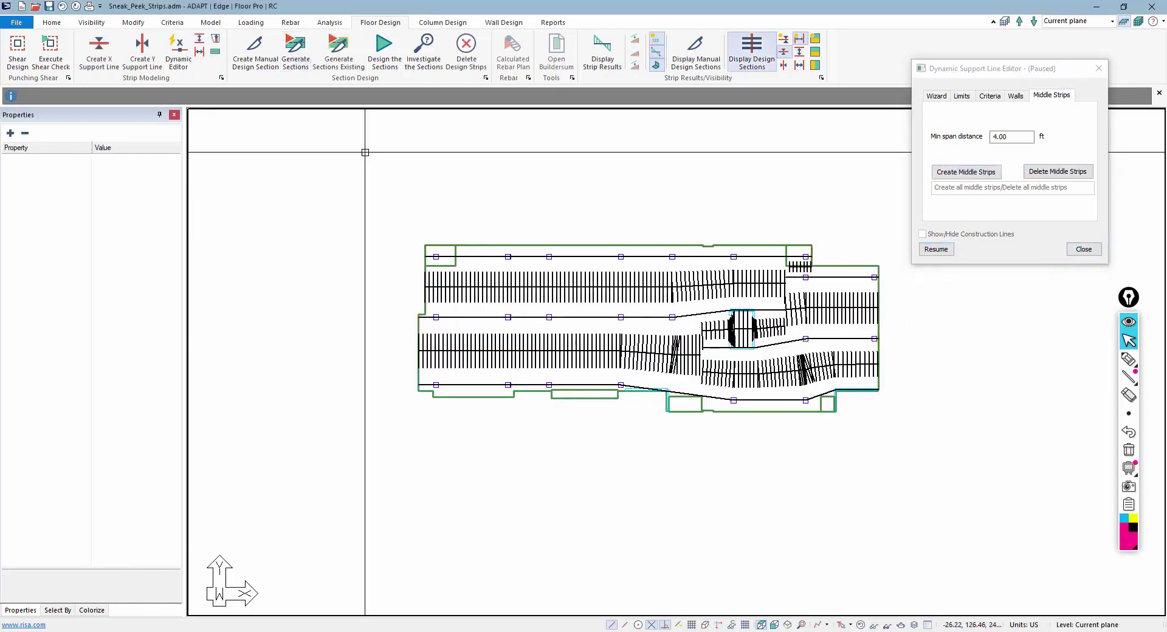
click(757, 55)
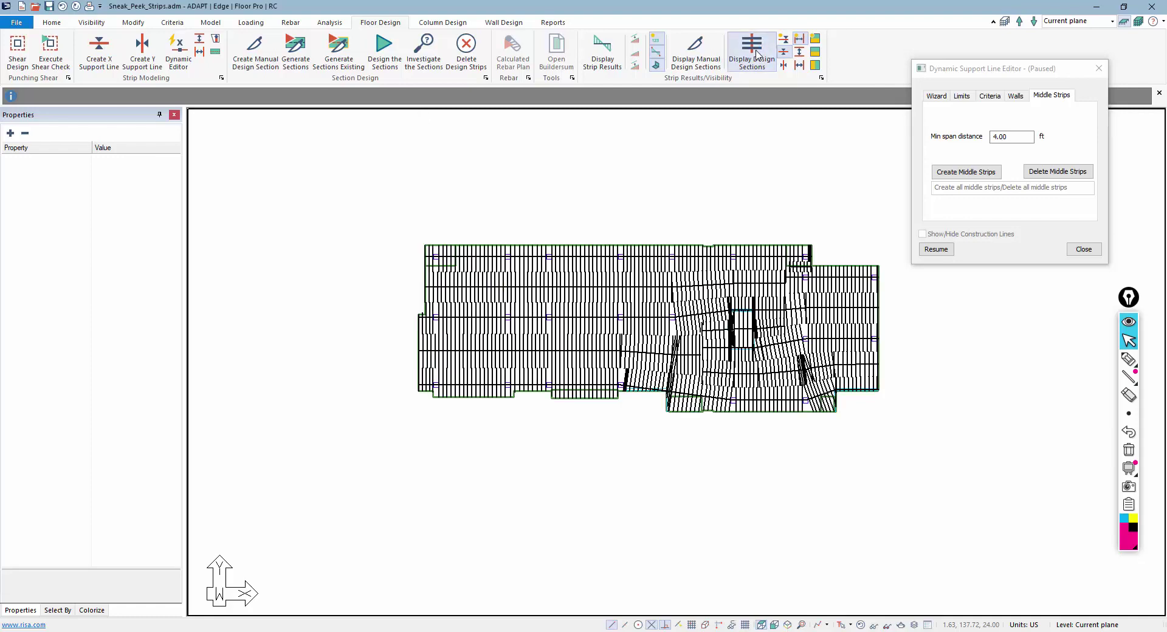
click(963, 97)
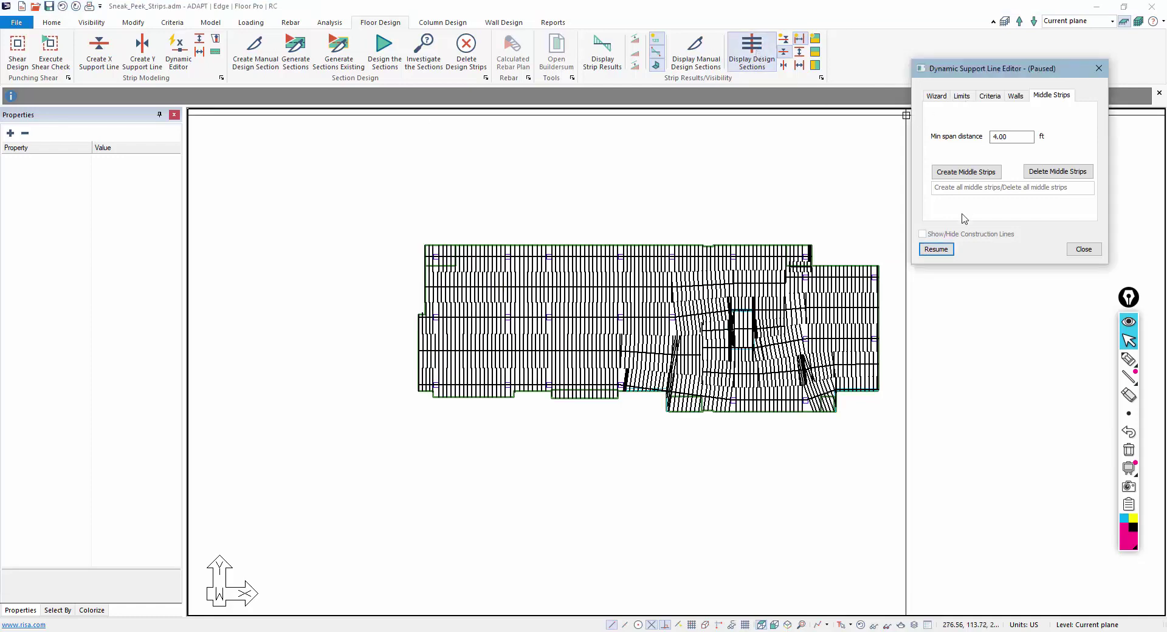
click(936, 249)
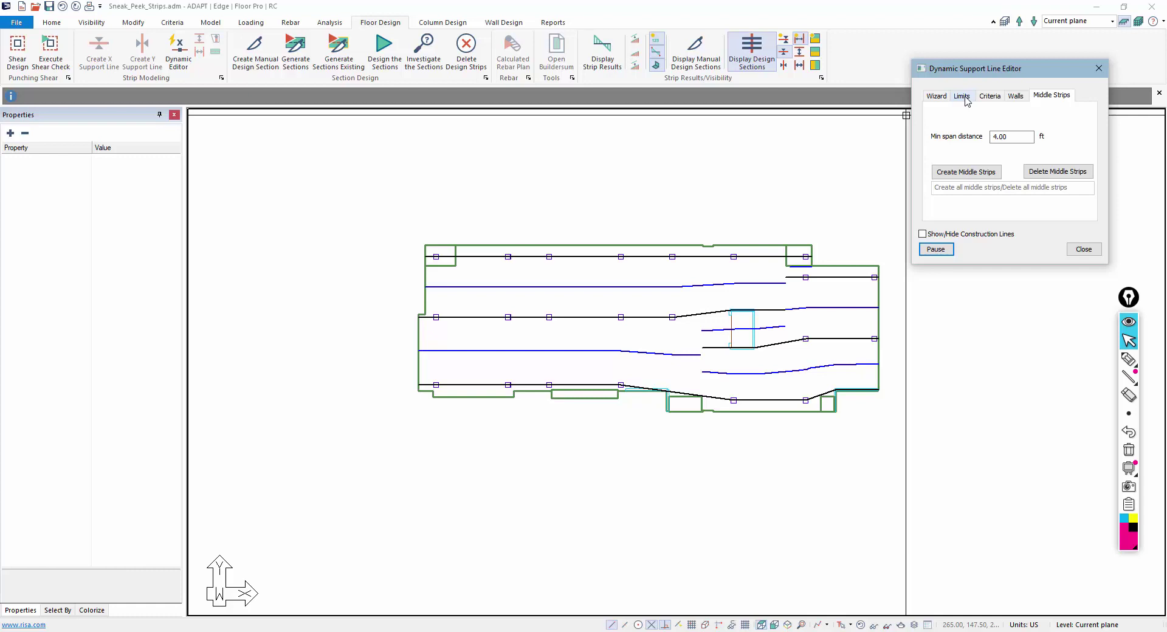
Step: Show the tributary region limits on the support lines and redraw their labels at a 3.00 ft font size
click(966, 98)
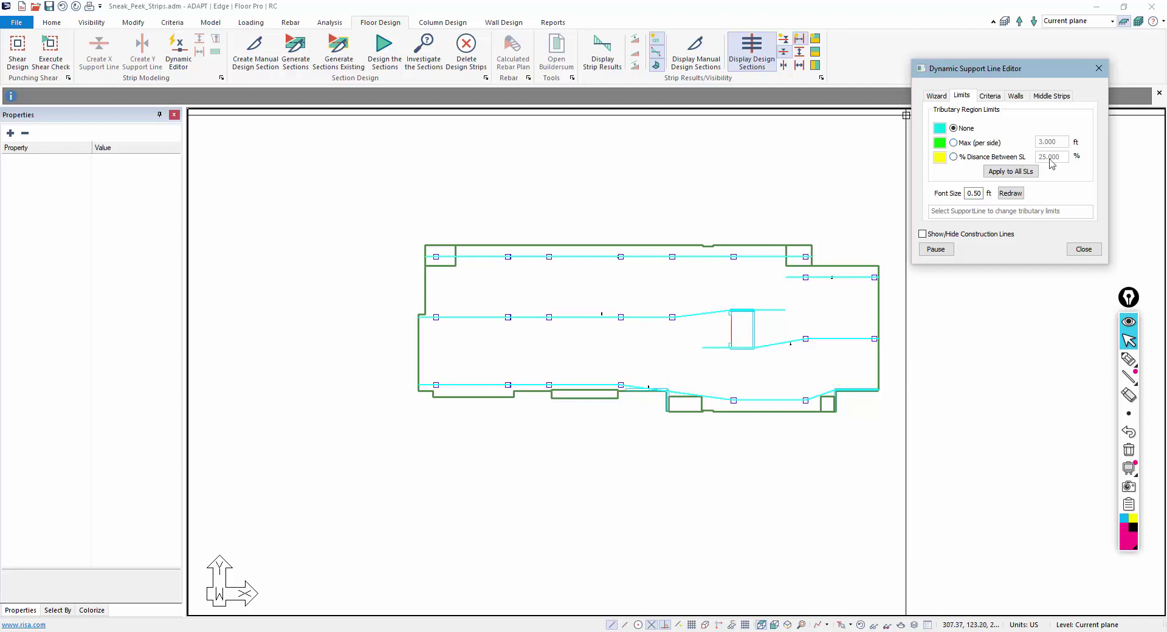
click(953, 157)
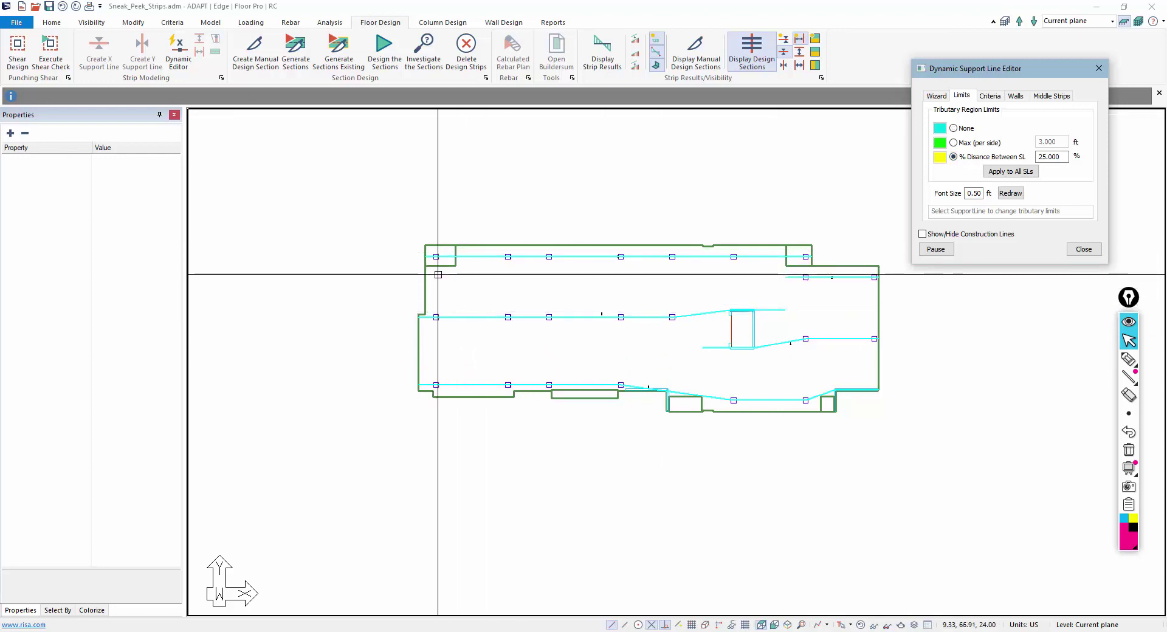
scroll(676, 310, up, 5)
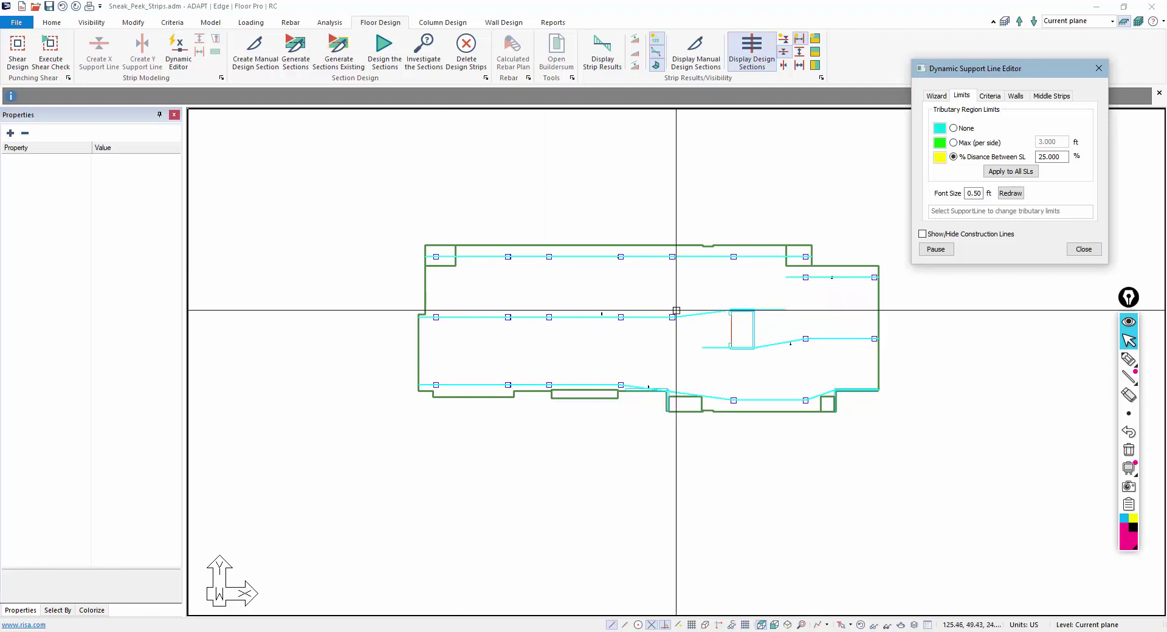
scroll(428, 262, up, 2)
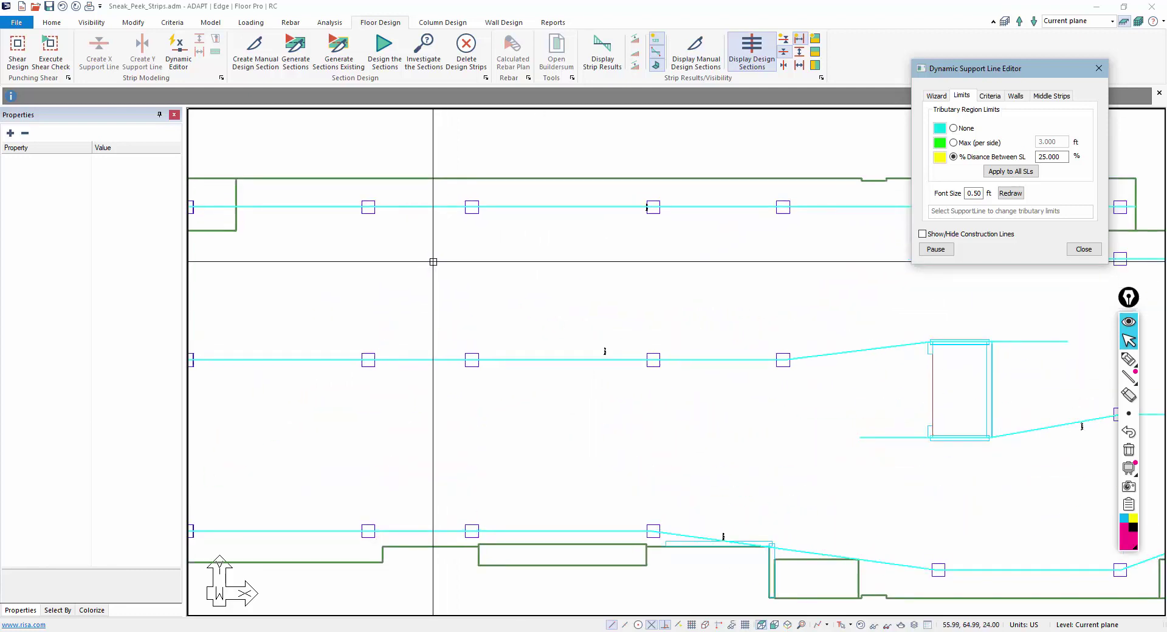
scroll(545, 303, down, 2)
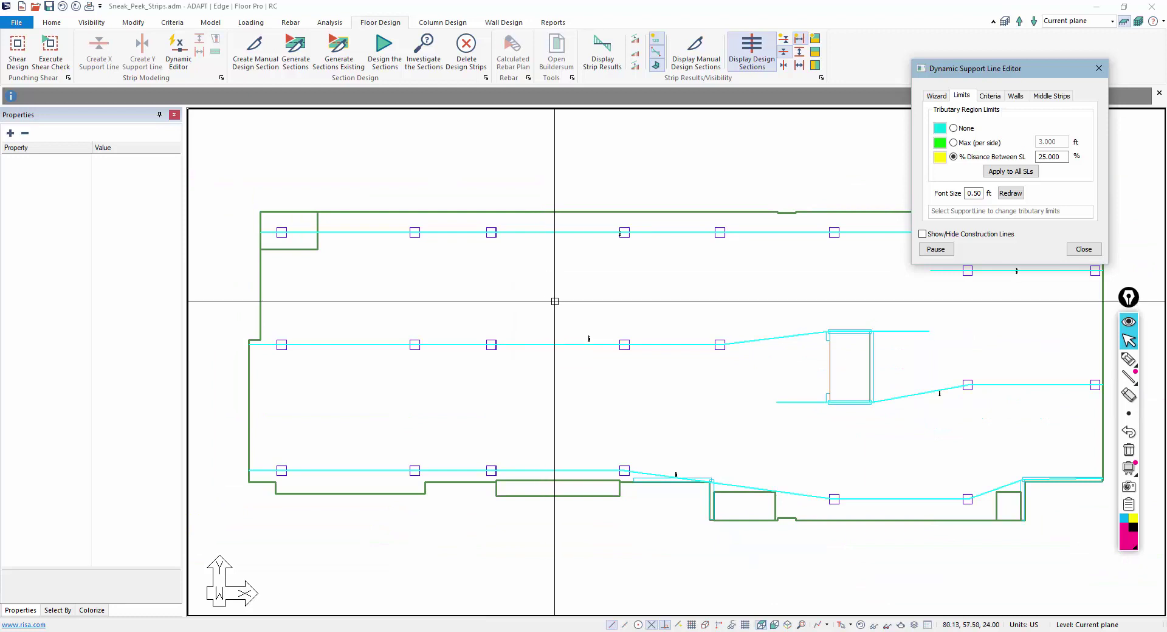
click(953, 128)
scroll(499, 290, up, 5)
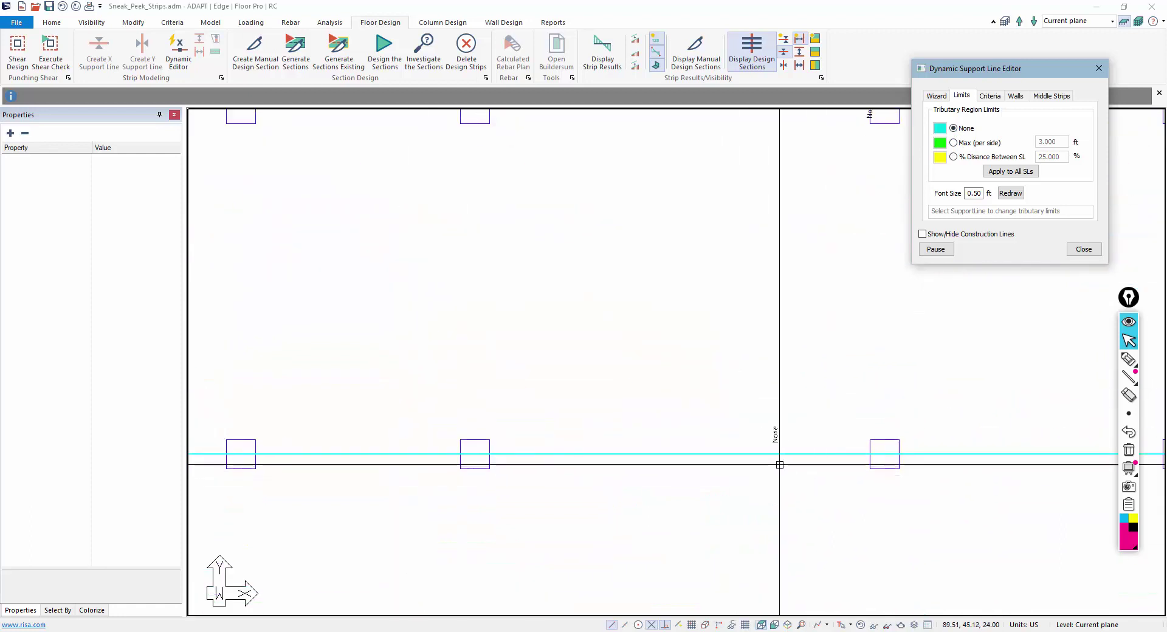
scroll(711, 412, down, 3)
scroll(730, 412, up, 2)
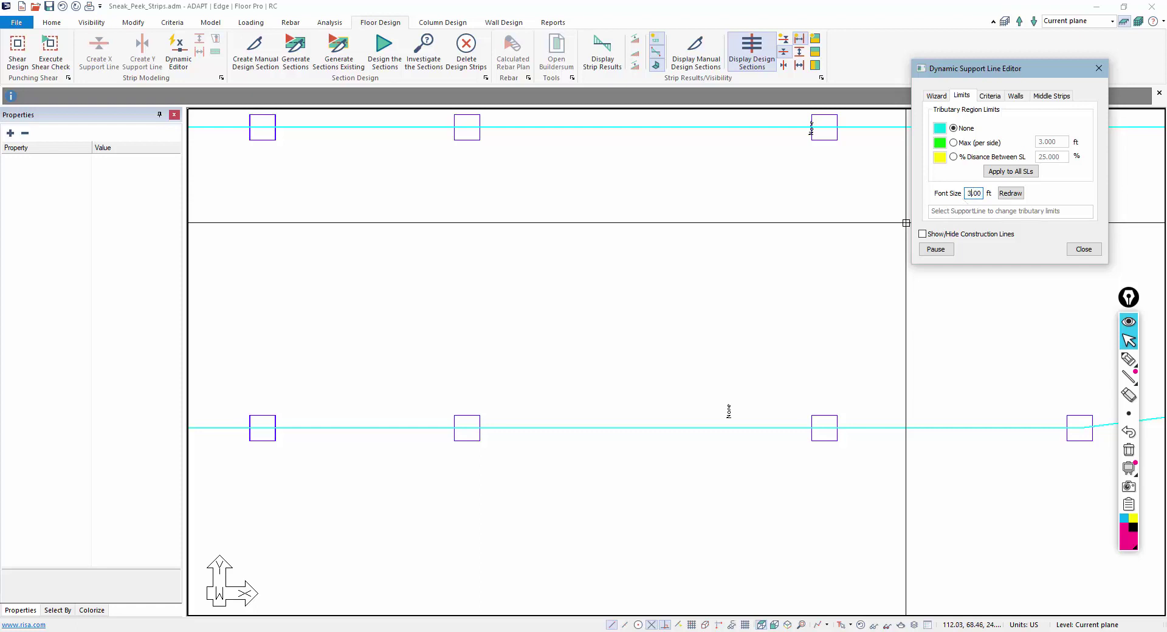
click(1010, 194)
scroll(630, 456, down, 5)
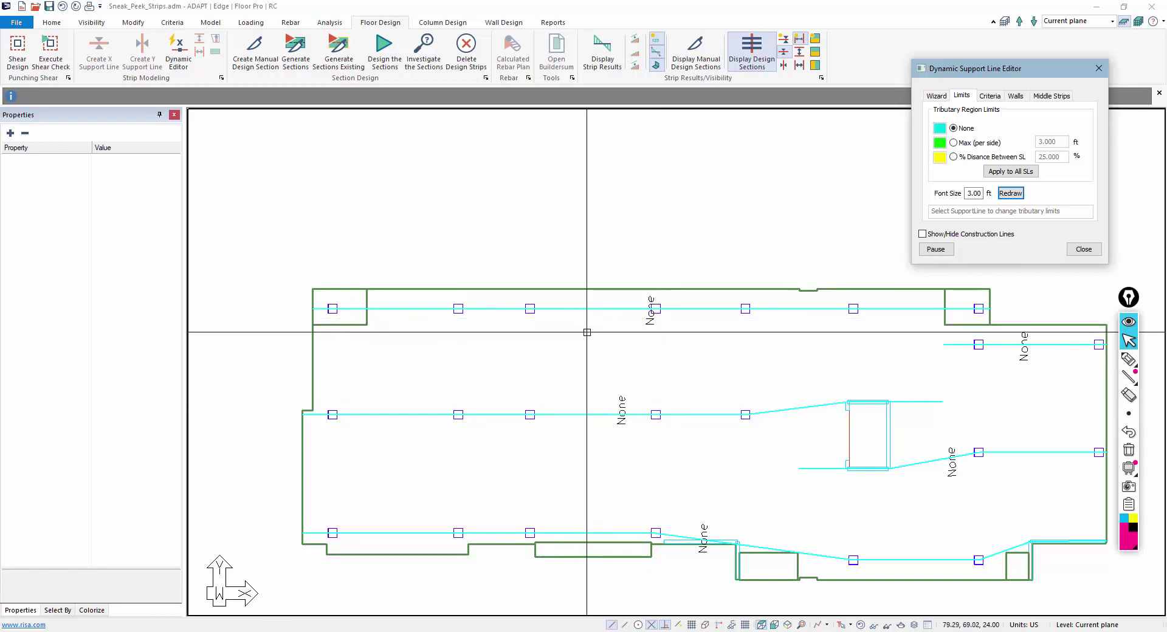
Step: Apply a tributary limit of 25% of the distance between support lines to all support lines
click(953, 157)
double_click(1065, 157)
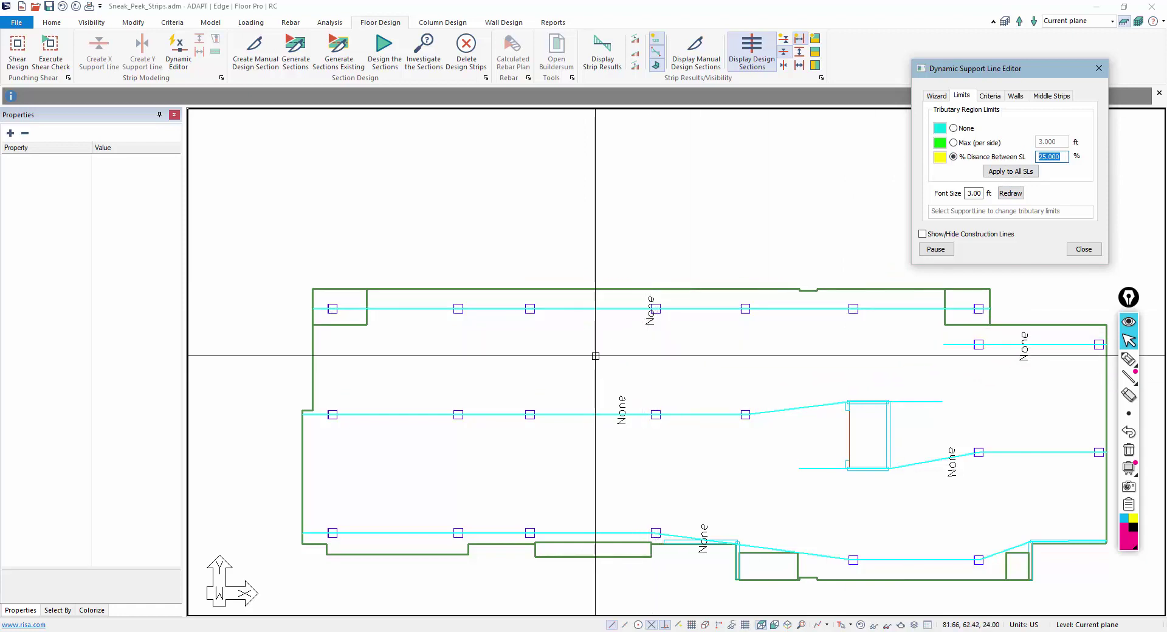
click(1011, 171)
scroll(602, 438, down, 2)
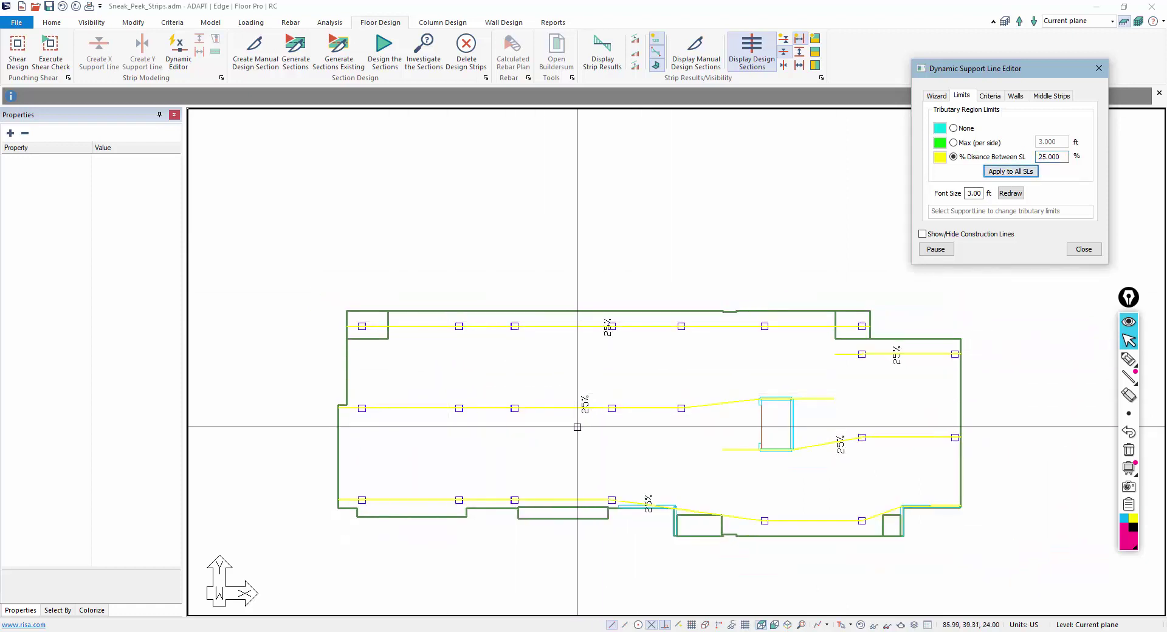
click(935, 96)
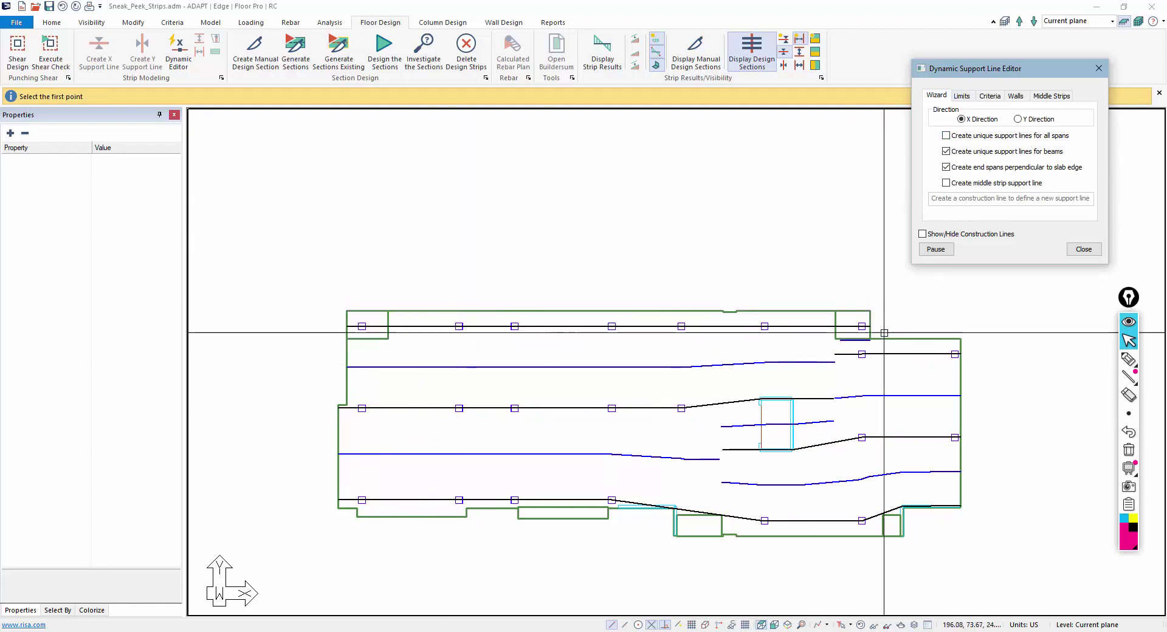
click(1128, 360)
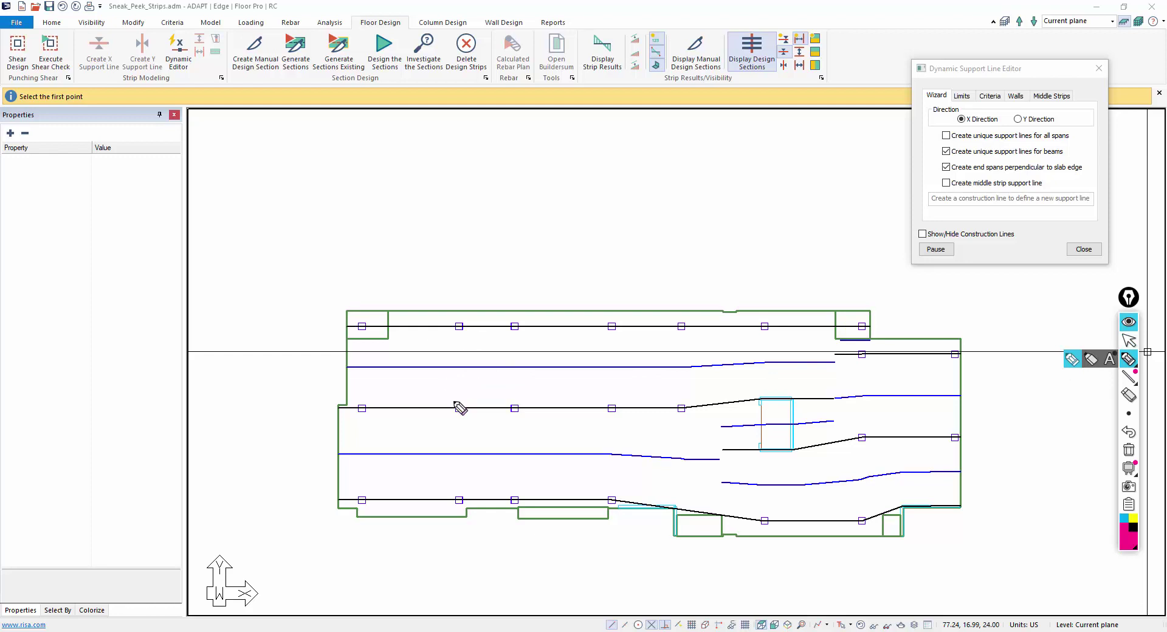
drag(516, 425, 514, 448)
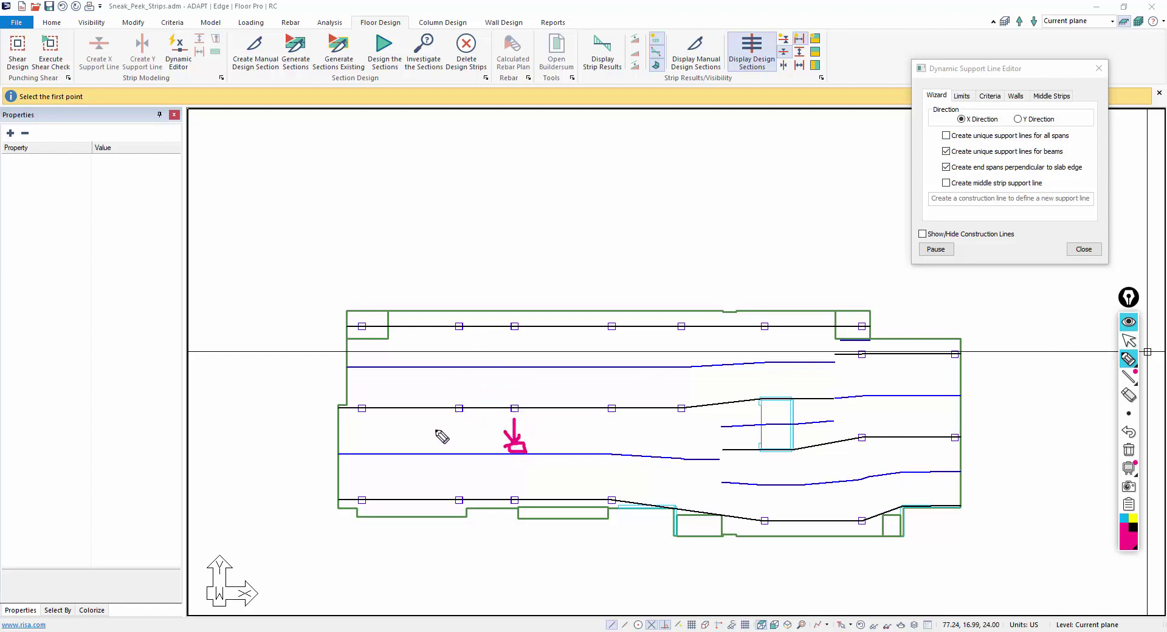
drag(610, 448, 610, 446)
drag(685, 456, 682, 454)
mouse_move(531, 445)
mouse_down()
mouse_move(600, 445)
mouse_move(575, 429)
mouse_up()
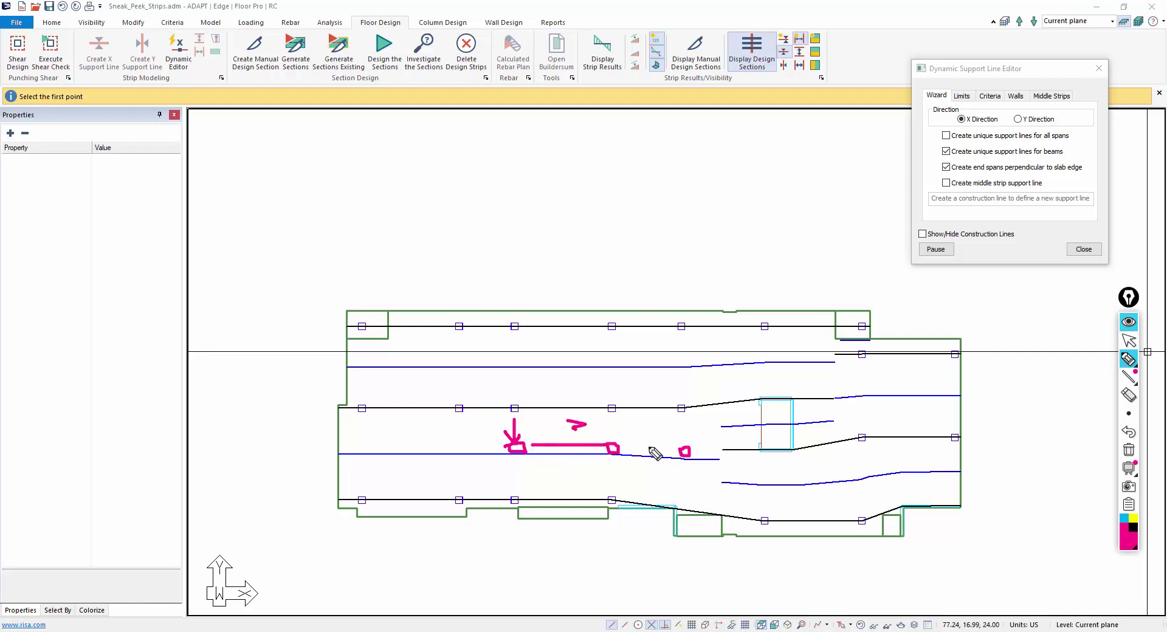
drag(648, 449, 661, 448)
drag(649, 428, 655, 430)
drag(916, 134, 941, 142)
click(1129, 450)
click(1129, 340)
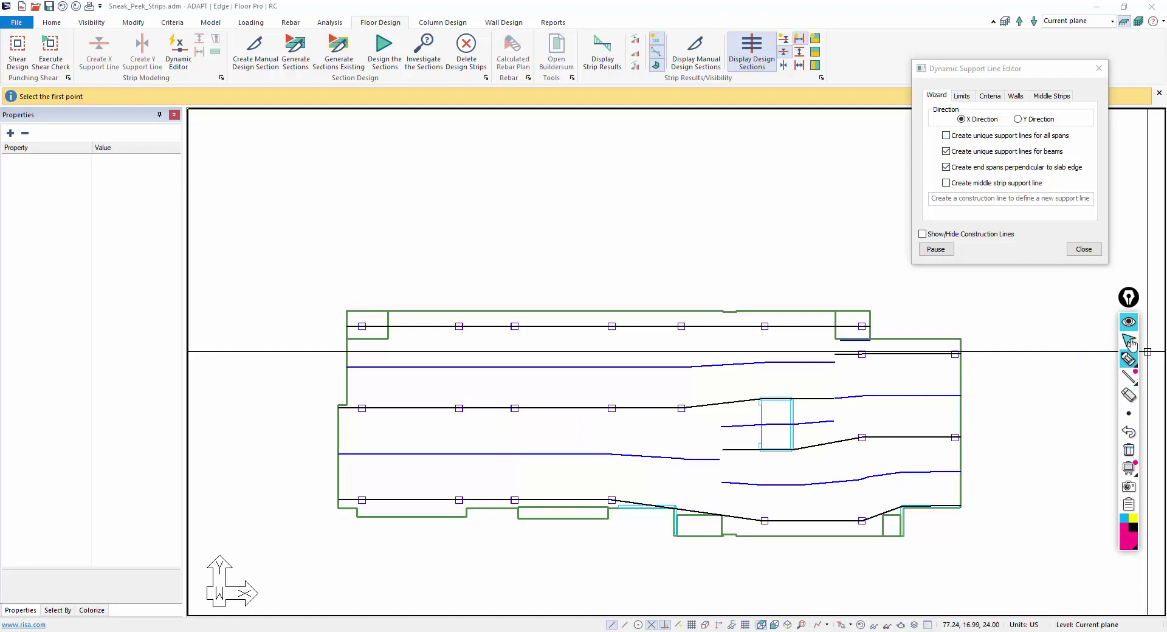
Step: Set the tributary limit to 33% of the distance between support lines for the long middle and uppermost column lines only
click(962, 96)
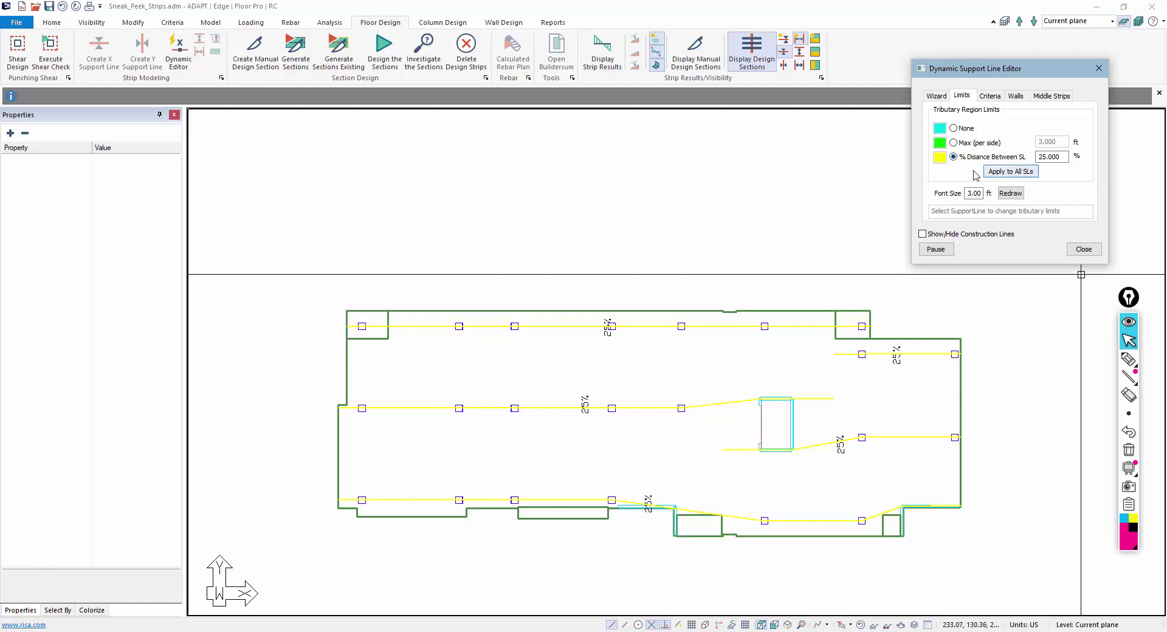
drag(1066, 159, 980, 164)
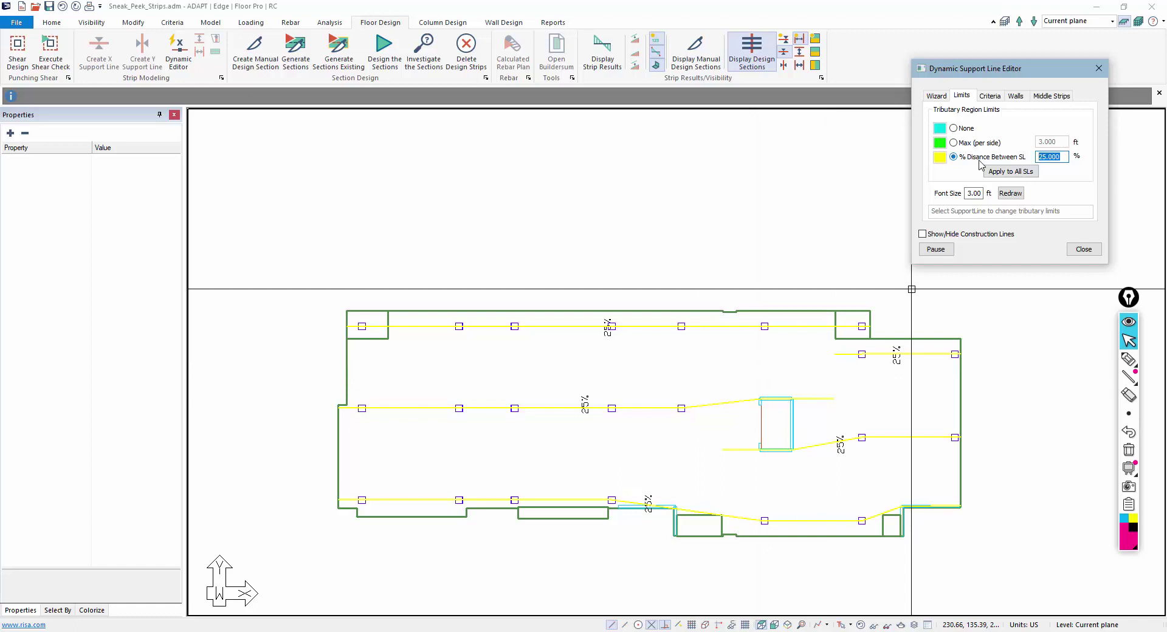
text(33)
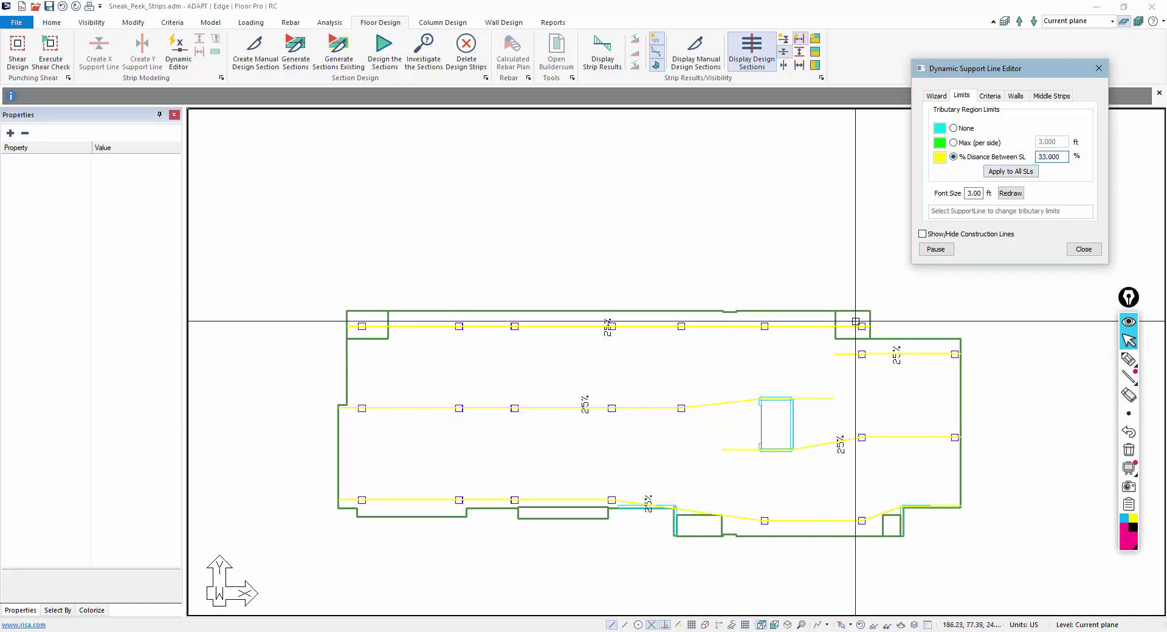
click(576, 408)
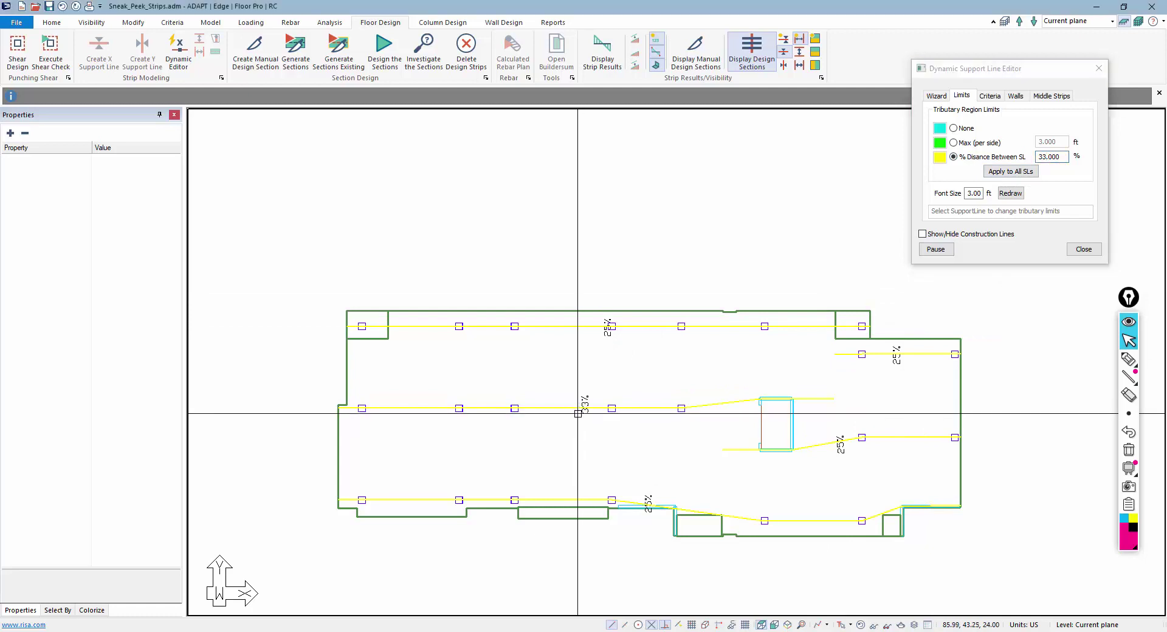
click(608, 326)
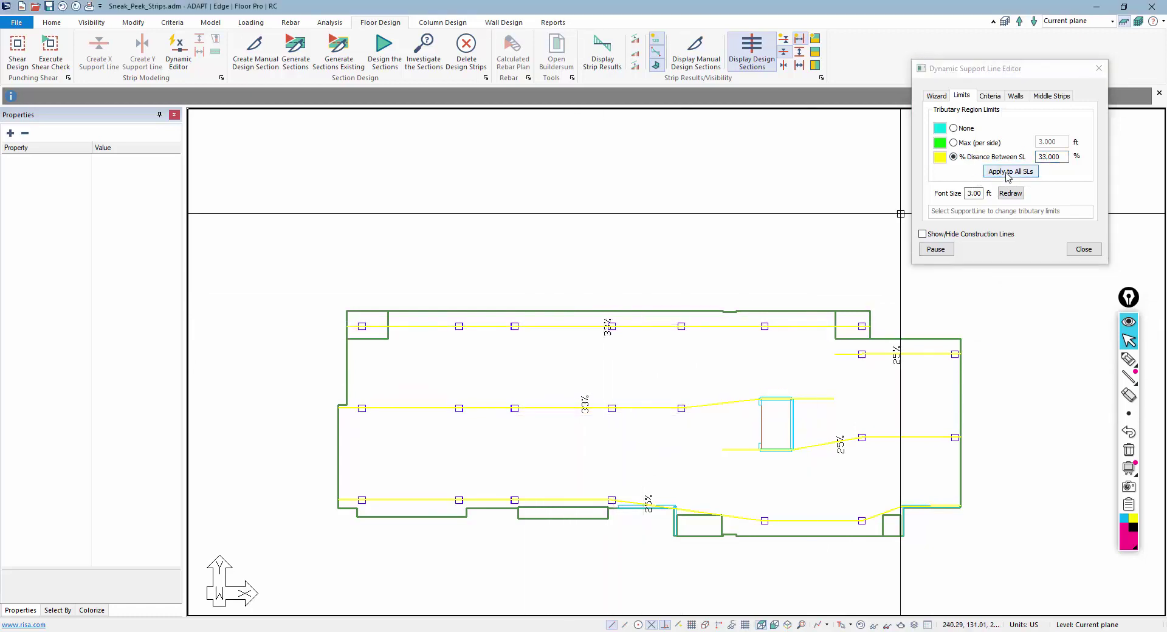
Step: Set the percentage distance between support lines to 25 and apply it to all support lines
click(1058, 159)
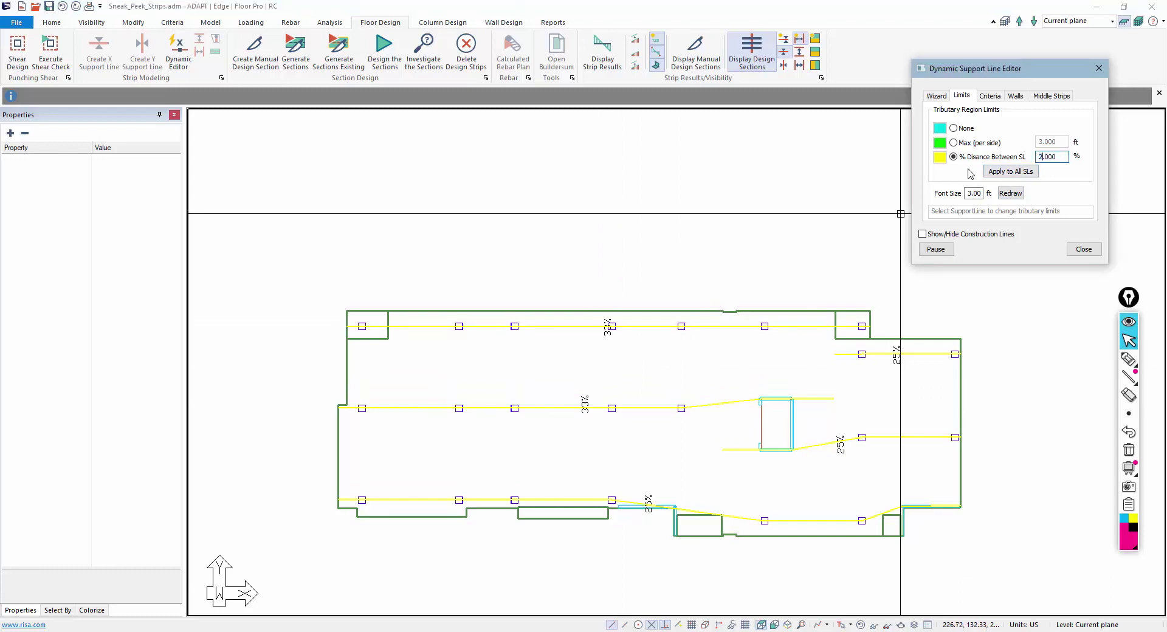
text(25)
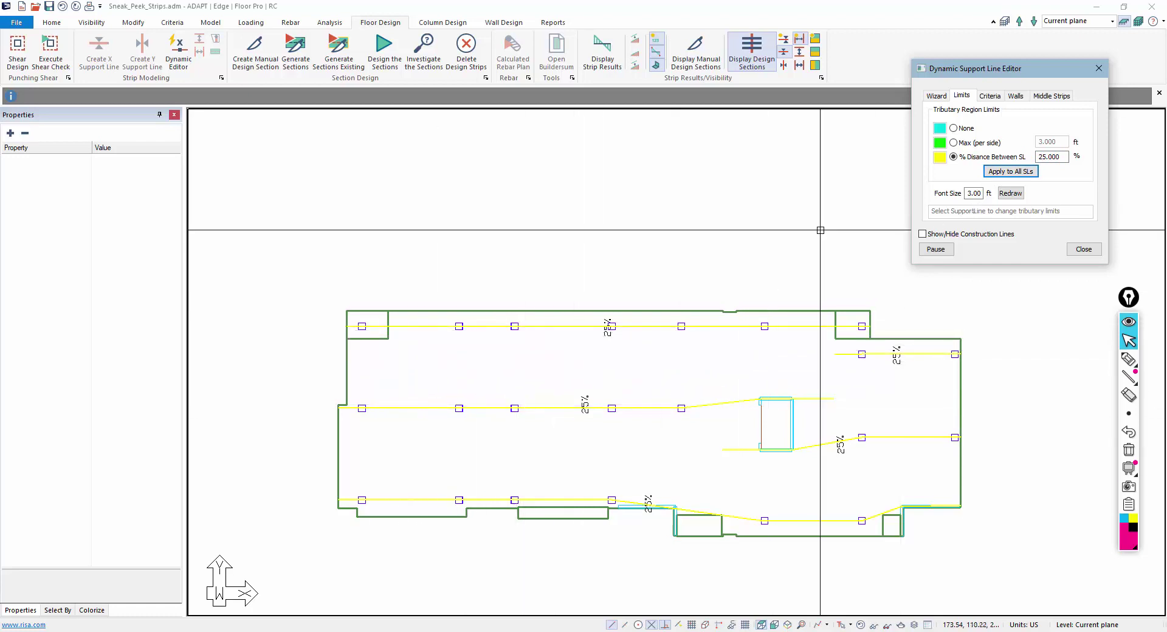
Step: Create all middle strips with a 4.00 ft minimum span distance, close the Dynamic Editor and generate the design sections
click(1050, 98)
click(962, 171)
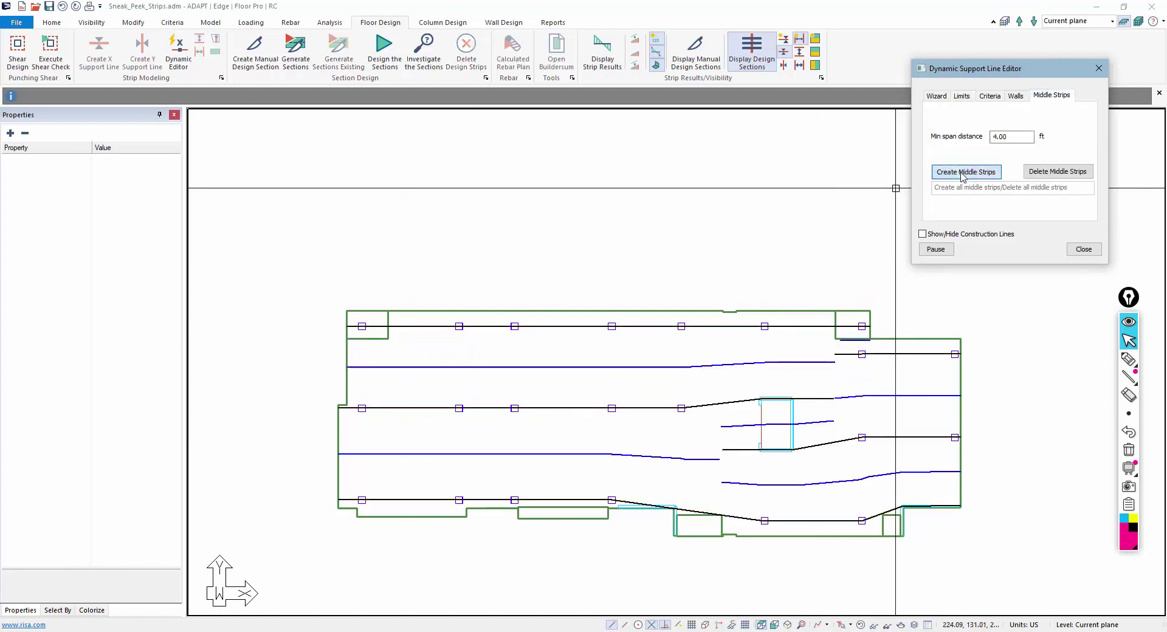
click(1085, 250)
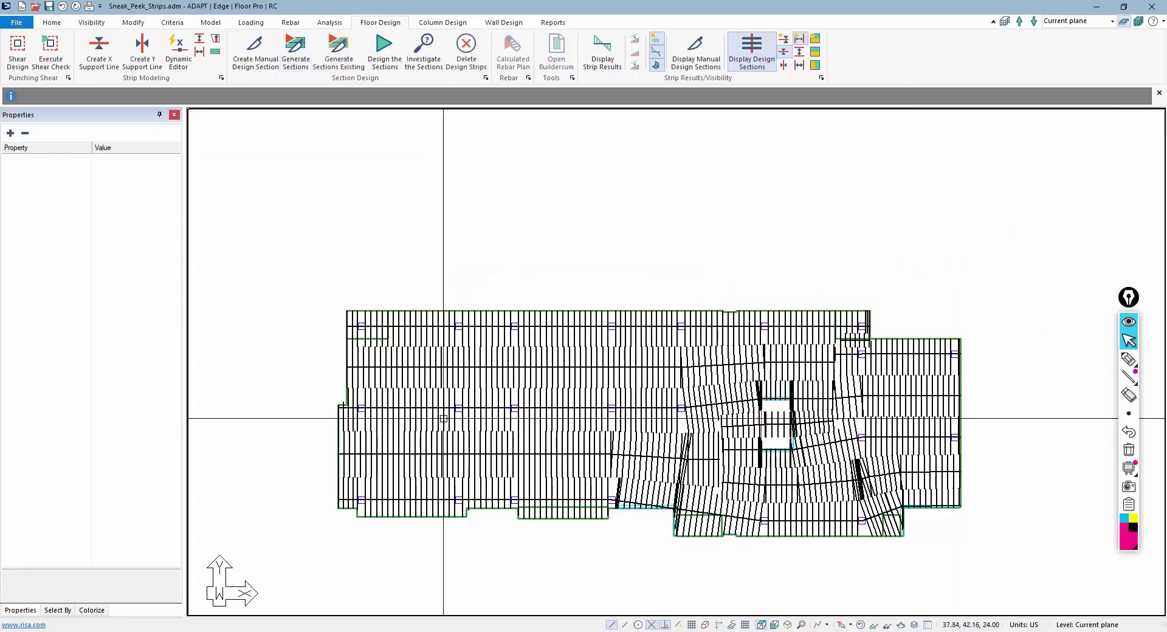
Step: Inspect the long middle strip line between the middle and bottom column rows together with its design sections
scroll(483, 338, up, 2)
click(490, 342)
click(490, 297)
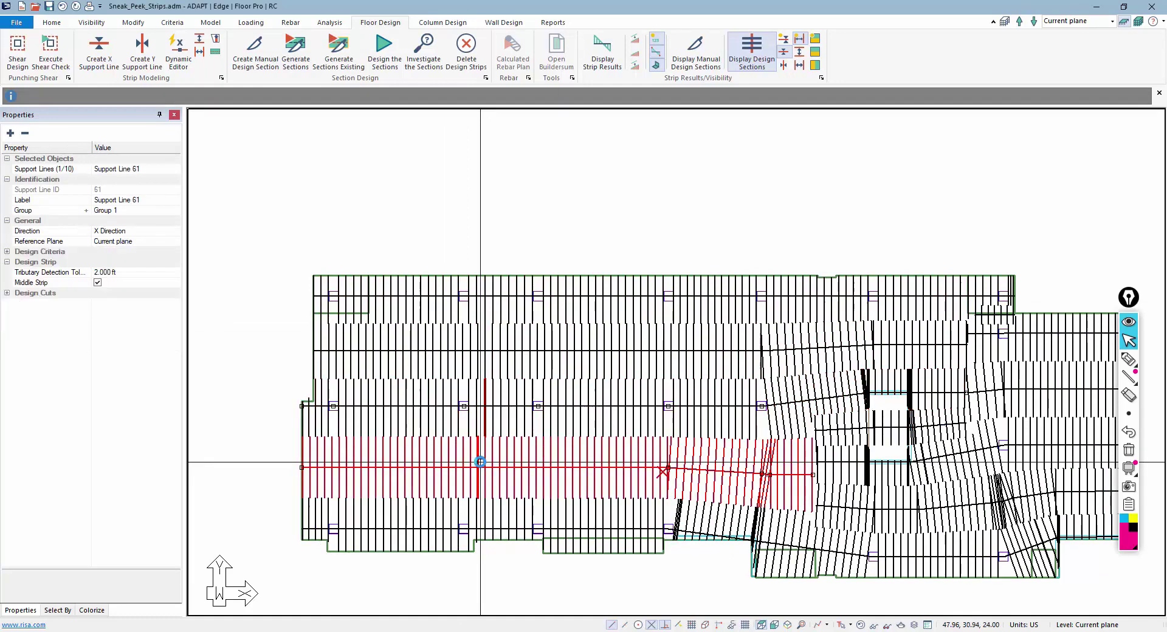
Step: Inspect the lowest column support line together with its design sections, leaving nothing selected
click(465, 517)
scroll(444, 447, down, 2)
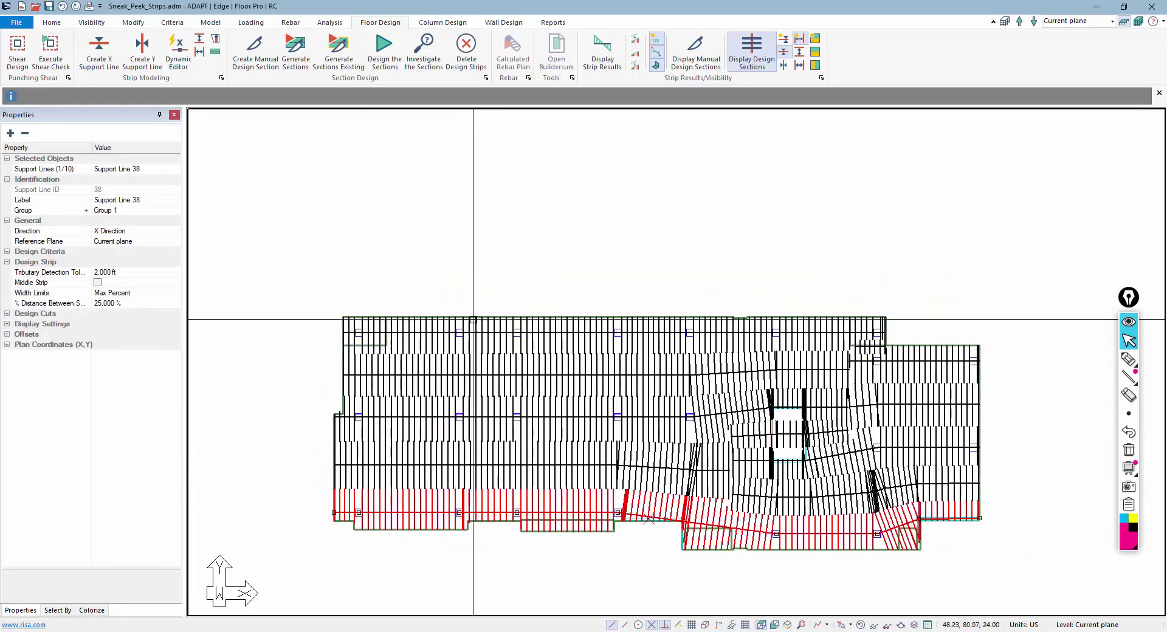
key(Escape)
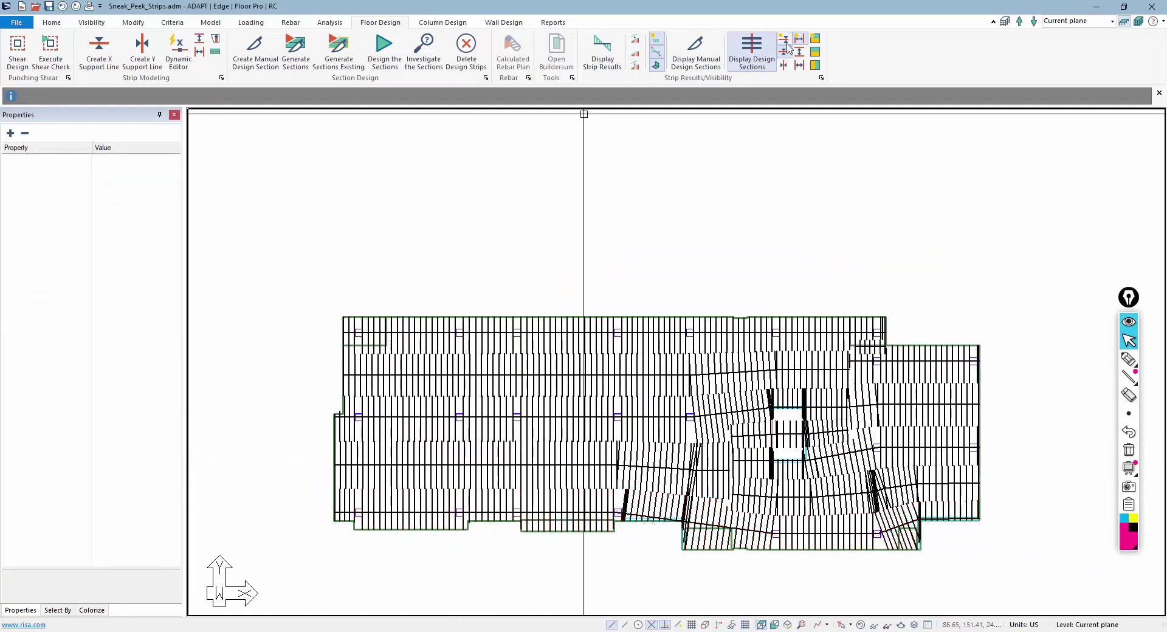
Step: Display the coloured tributary region boundaries of the X-direction support lines and examine the strip layout
click(815, 52)
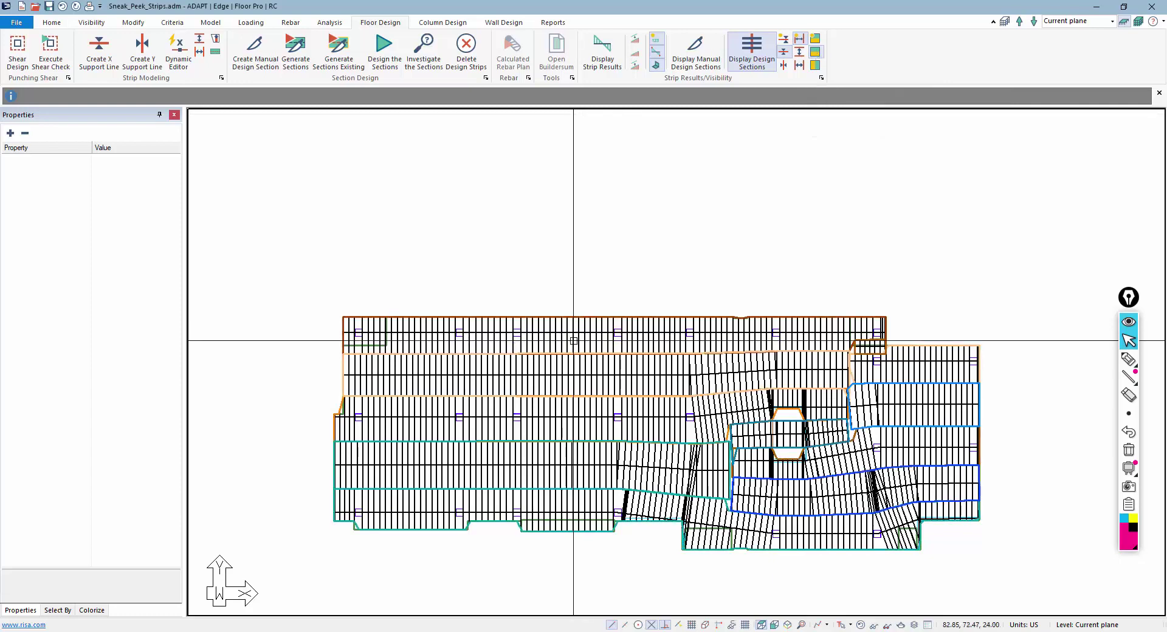
scroll(403, 382, up, 2)
scroll(583, 334, down, 2)
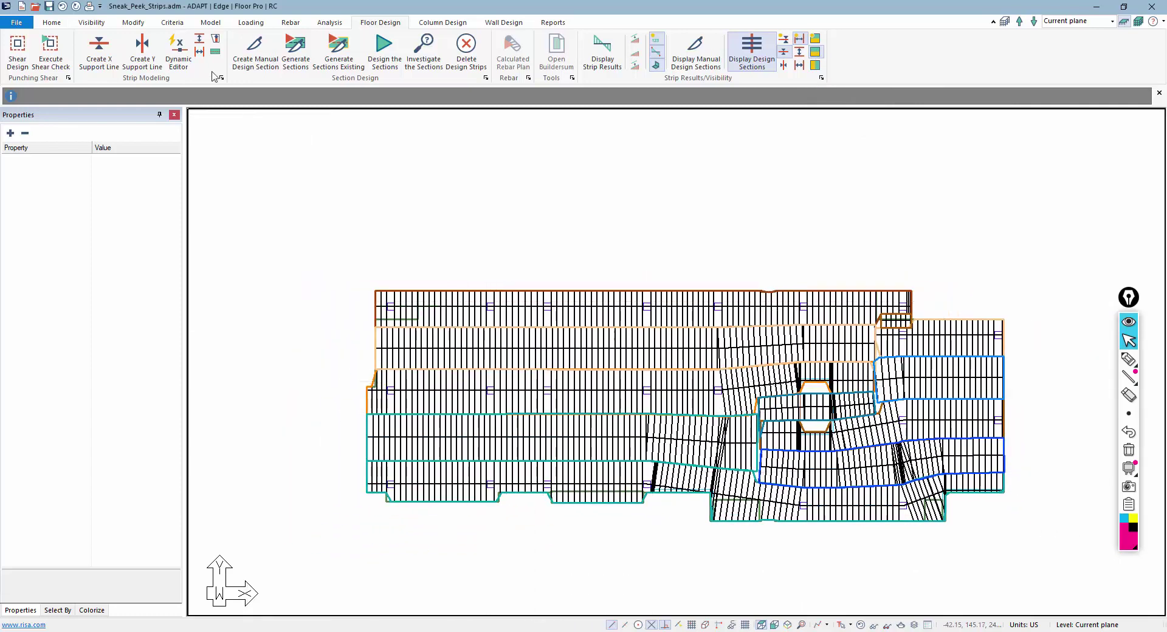
Step: Limit the long middle column line's tributary to 3% of the distance between support lines in the Dynamic Editor and regenerate the design sections
click(178, 52)
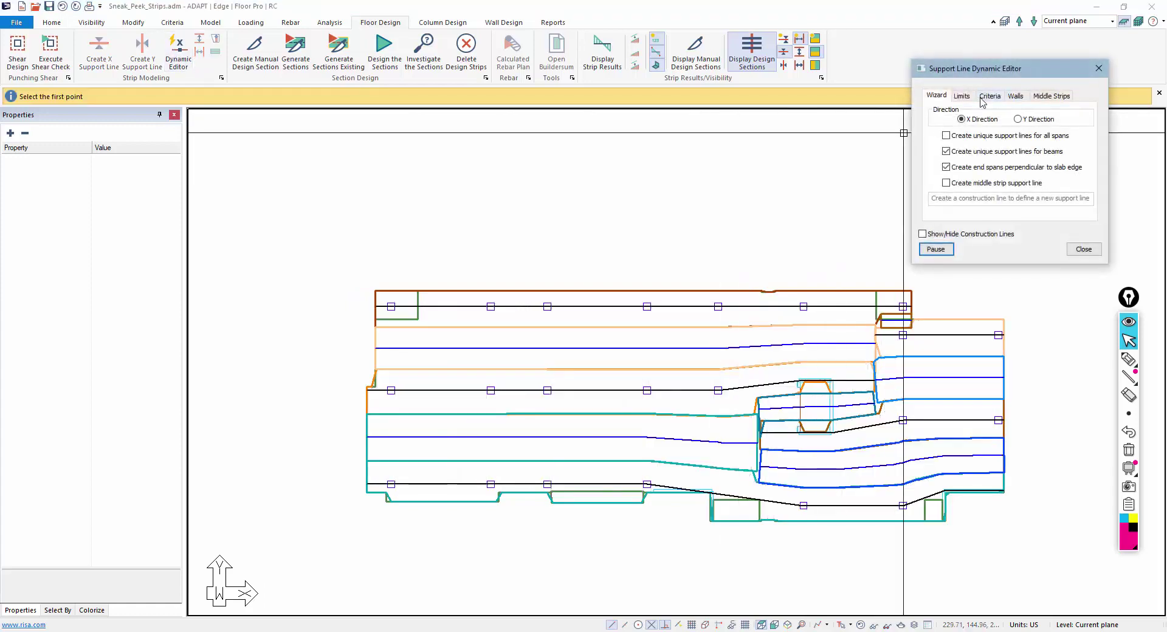
click(961, 96)
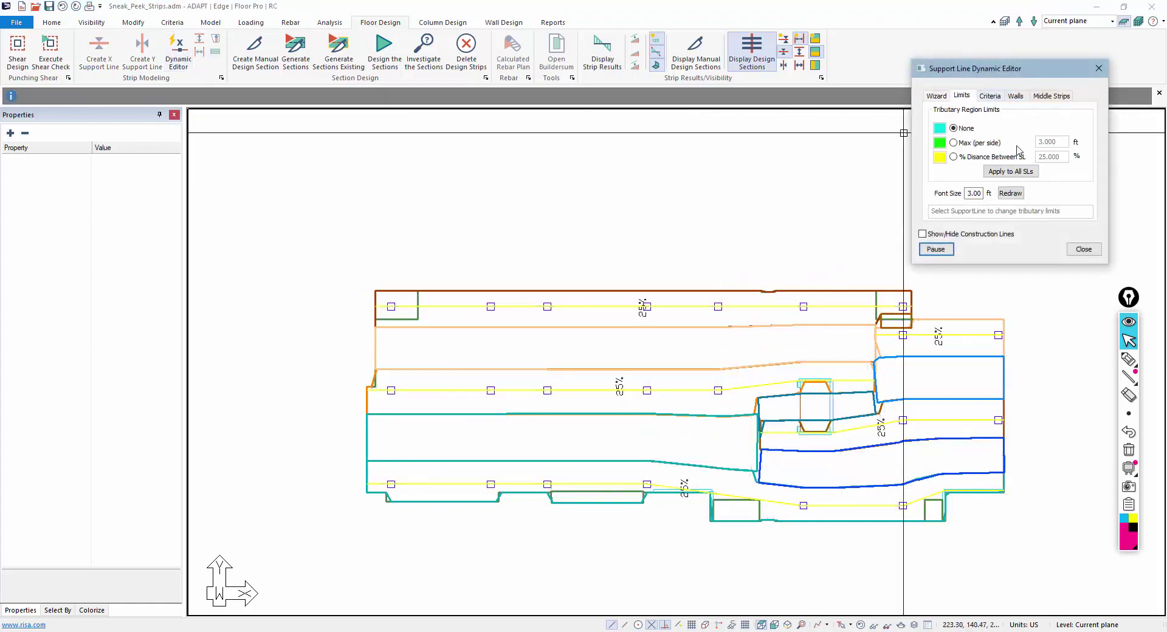
click(955, 157)
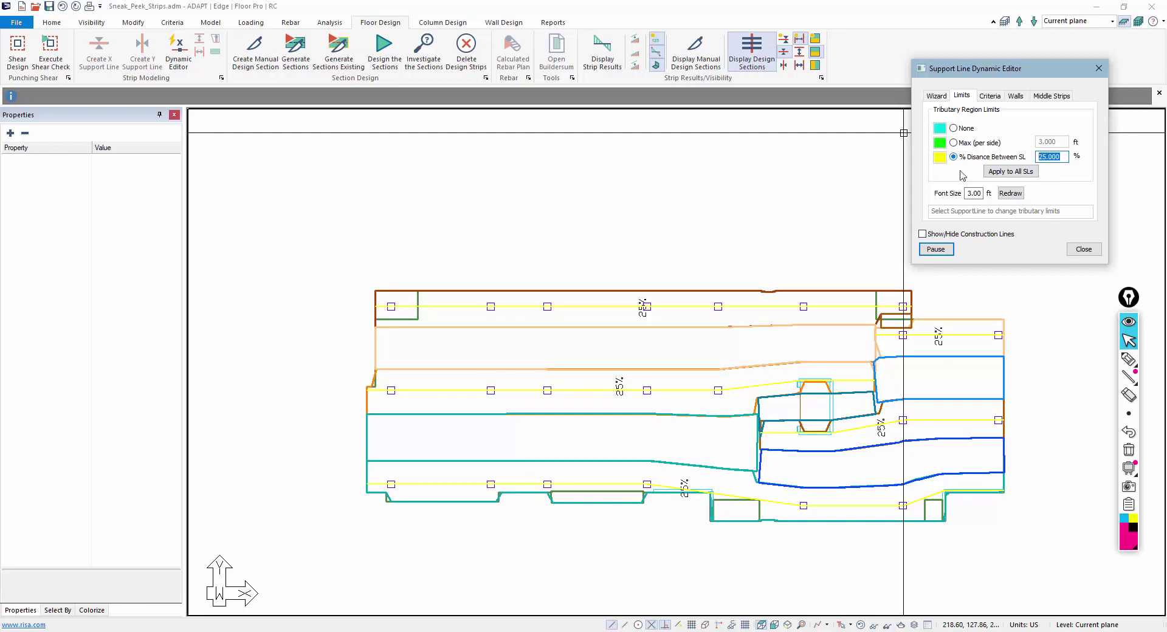
text(3)
click(535, 390)
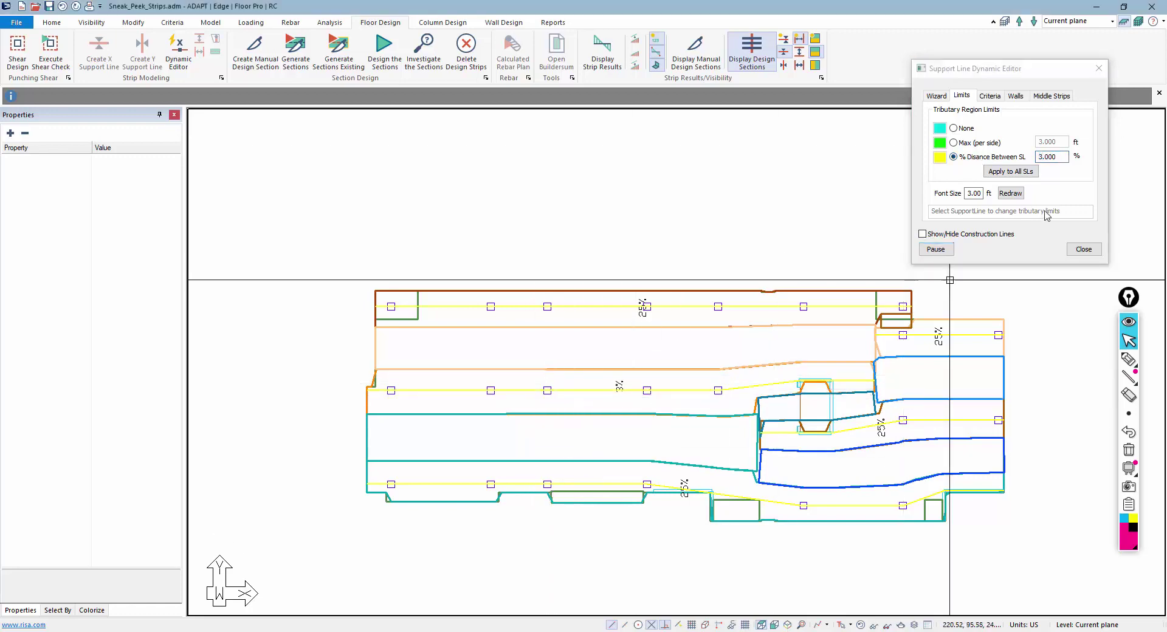
click(1083, 250)
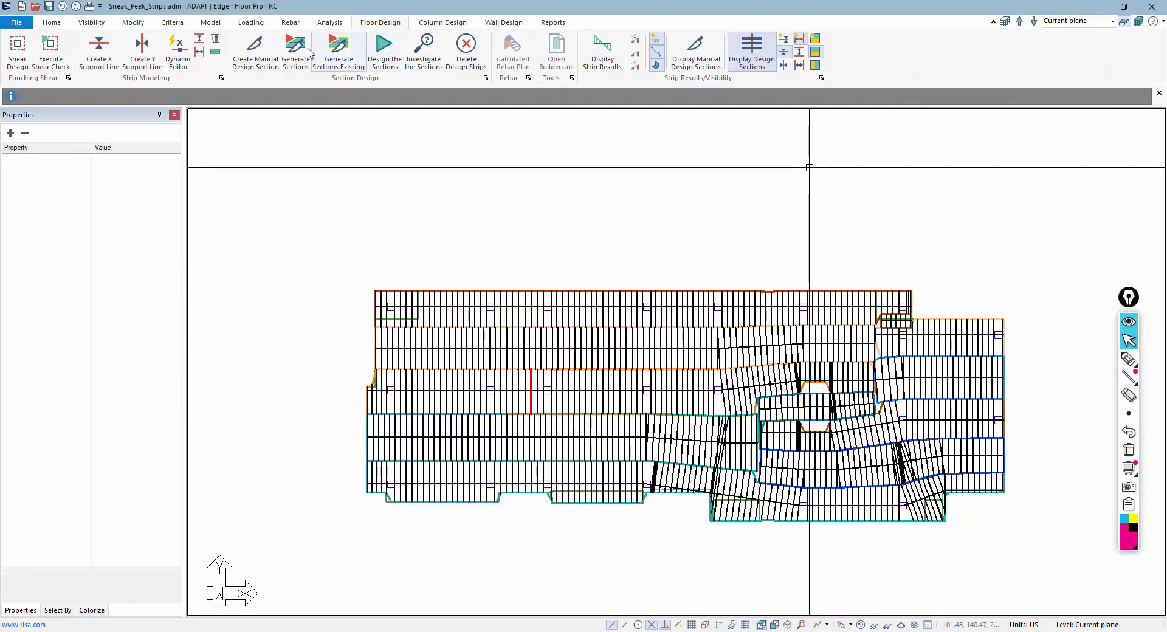
click(307, 54)
Step: Inspect the design sections of the long middle column line and the middle strip above it, leaving nothing selected
click(494, 379)
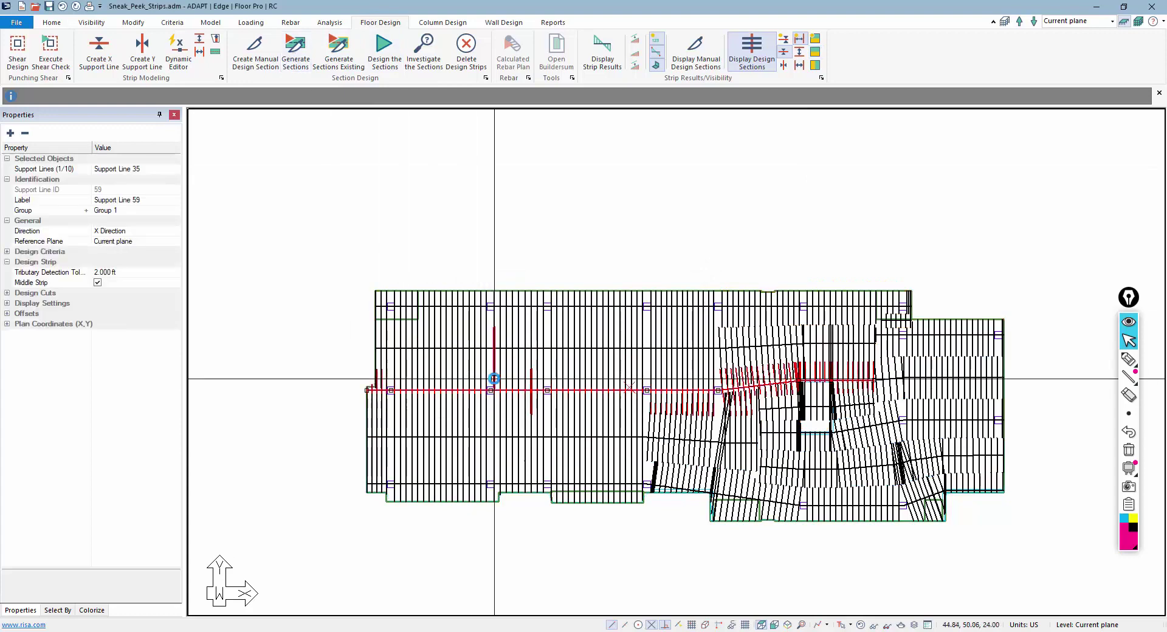
click(524, 385)
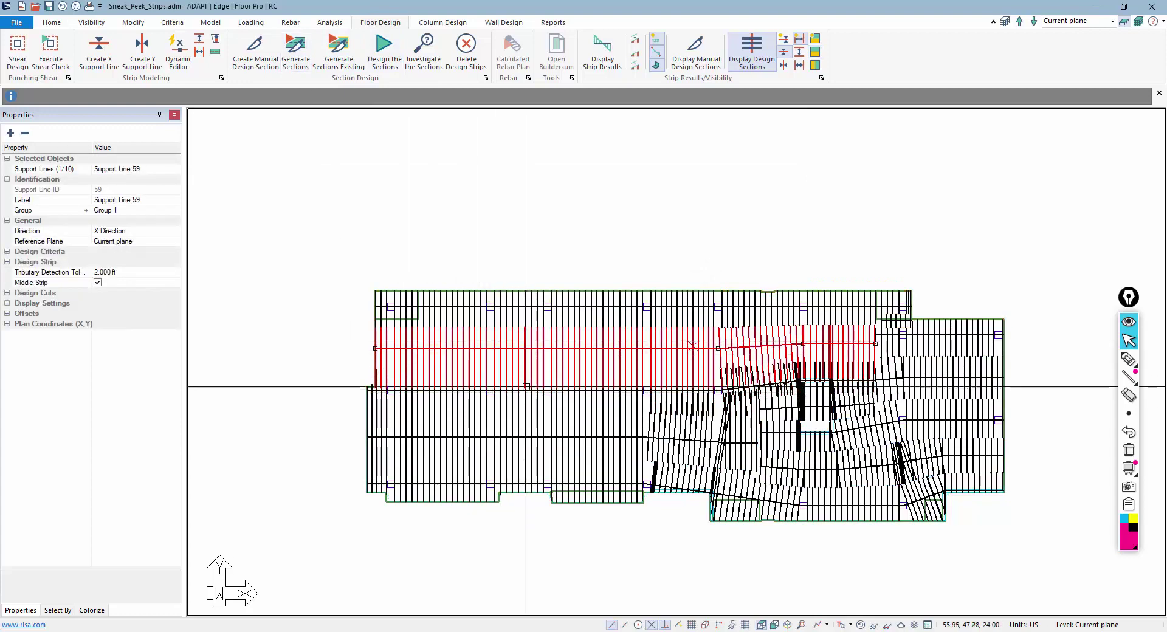
click(330, 367)
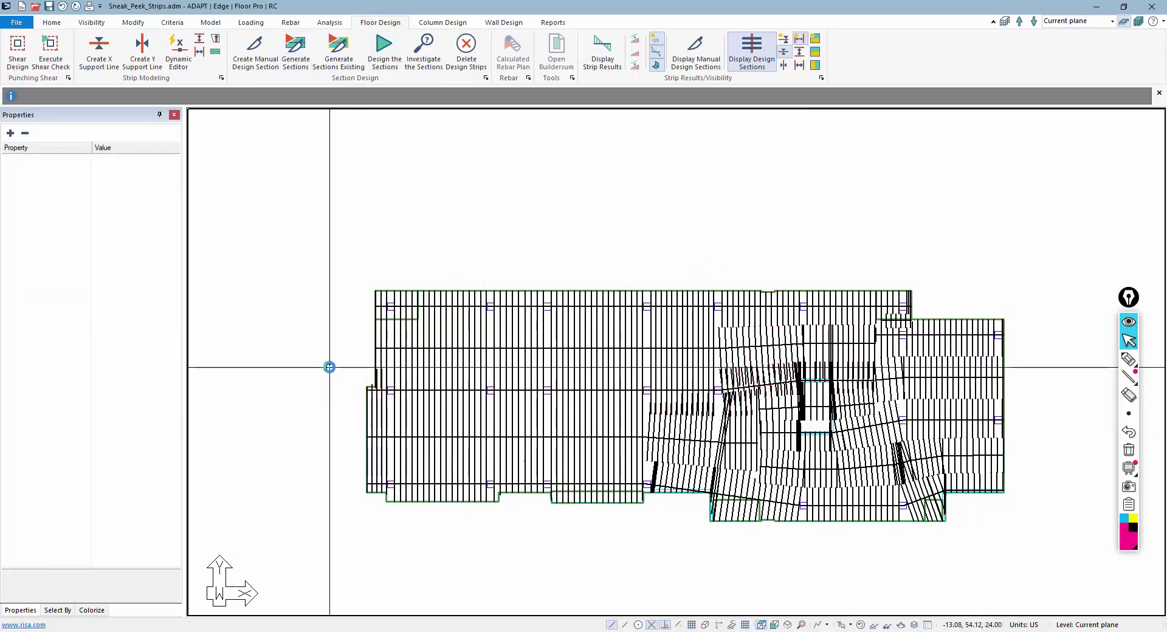
scroll(576, 346, down, 2)
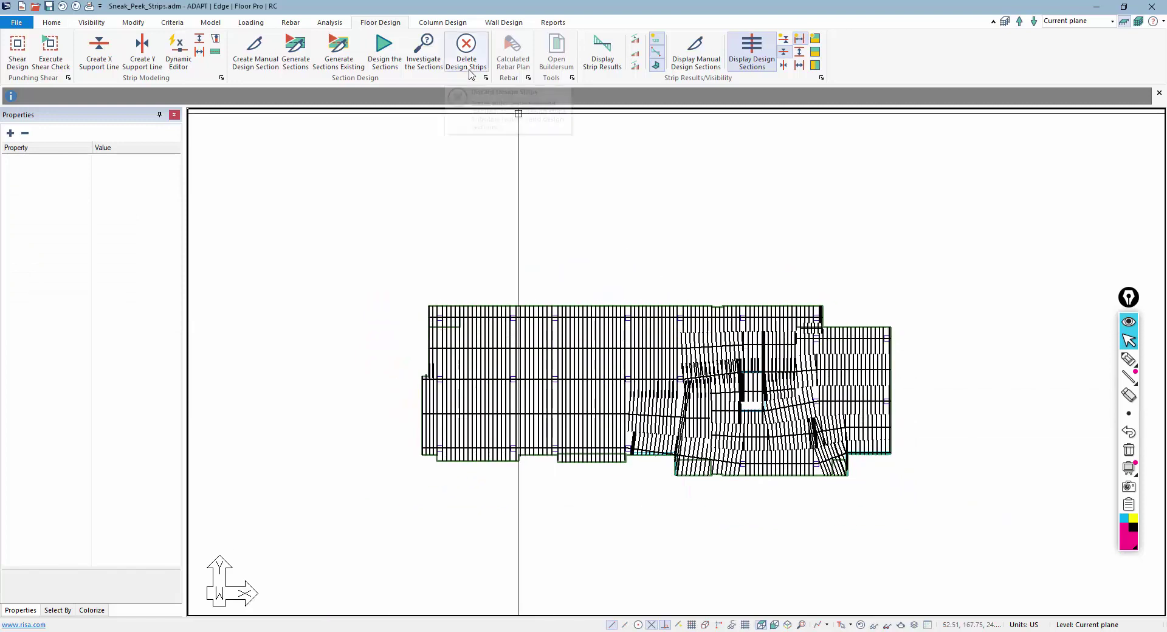
Step: Open the Dynamic Editor's middle strip settings for the X-direction support lines
click(173, 56)
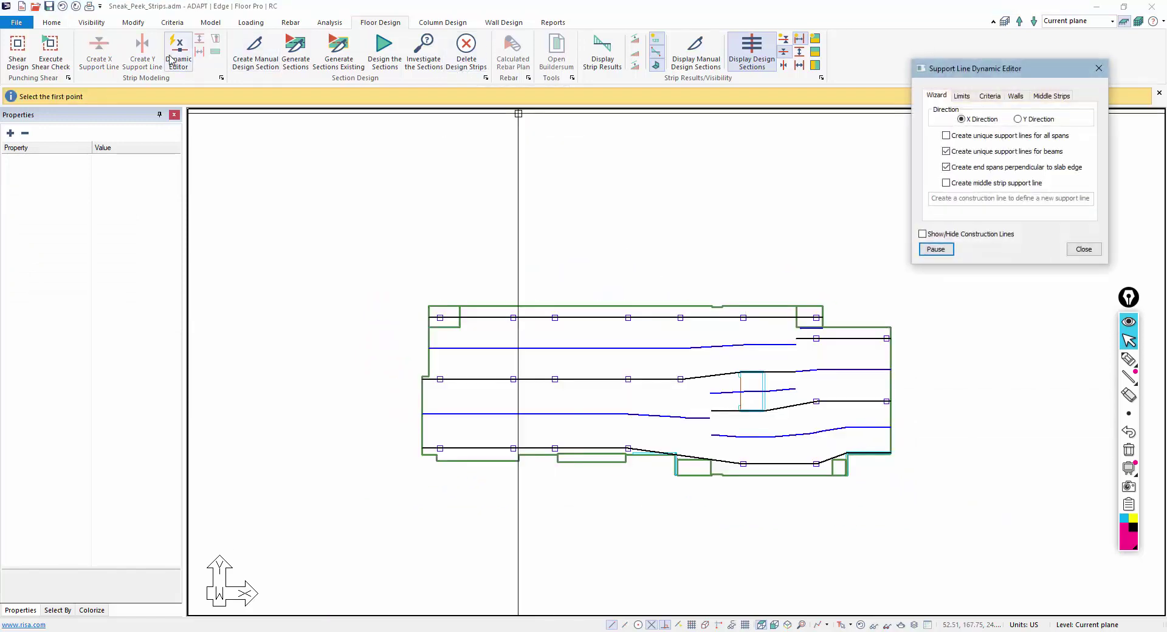
click(1052, 96)
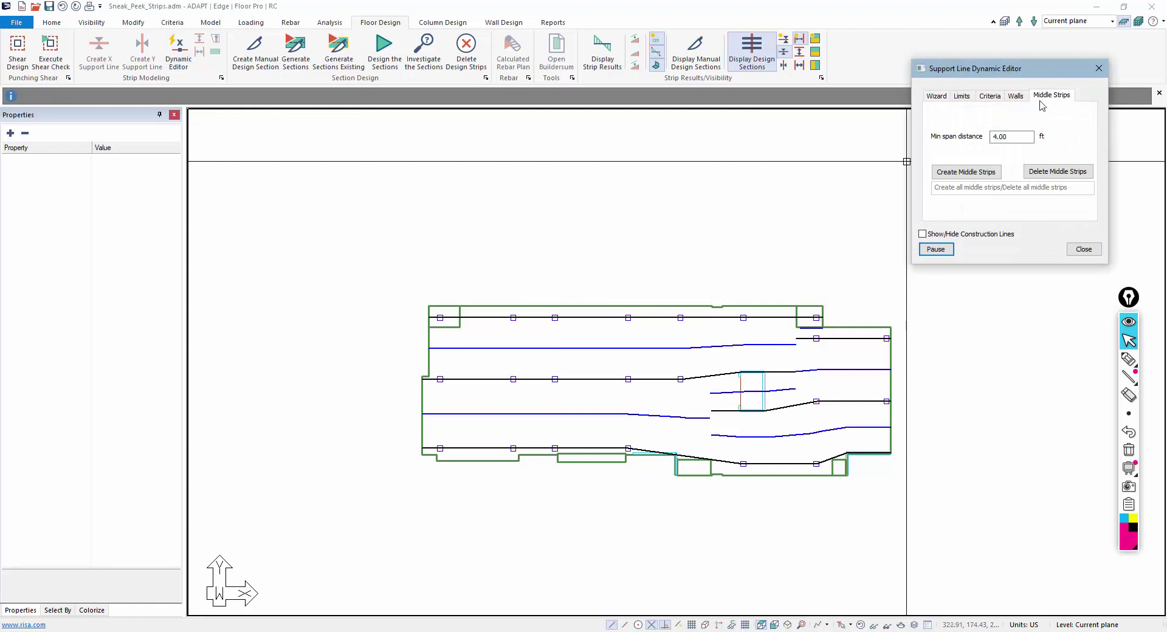